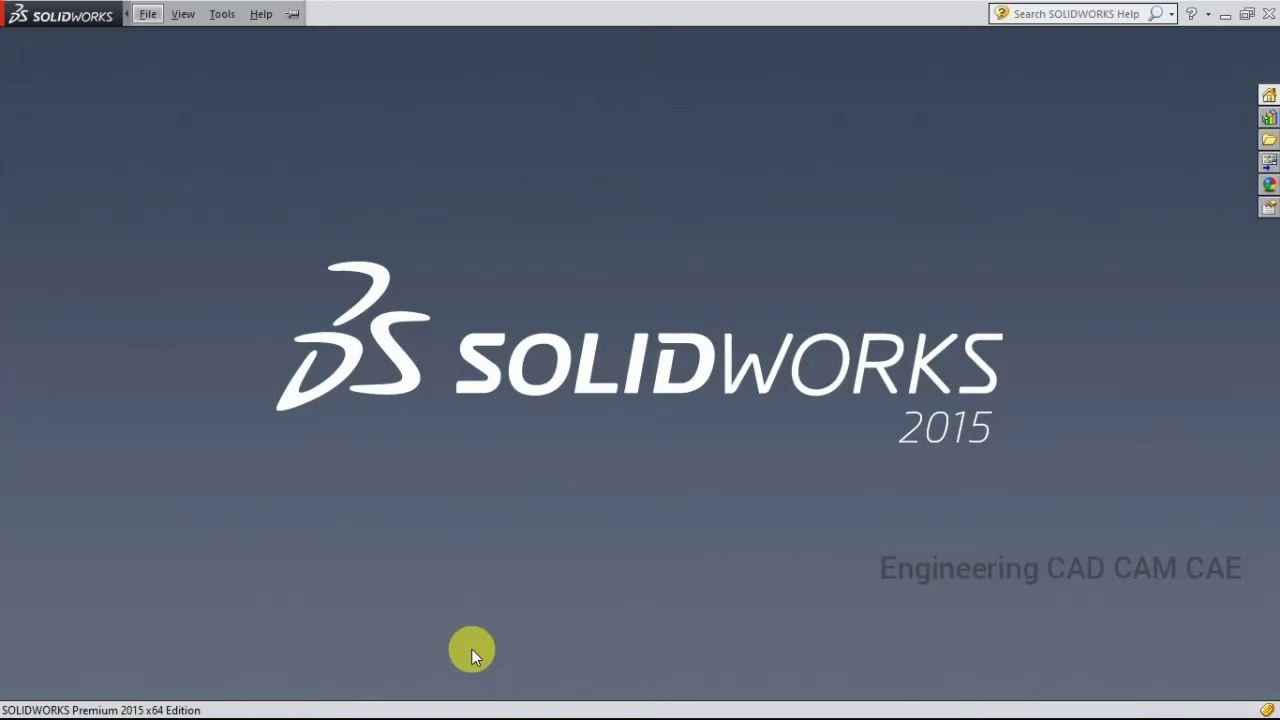
Create a new blank Part document from the File menu
left_click(147, 14)
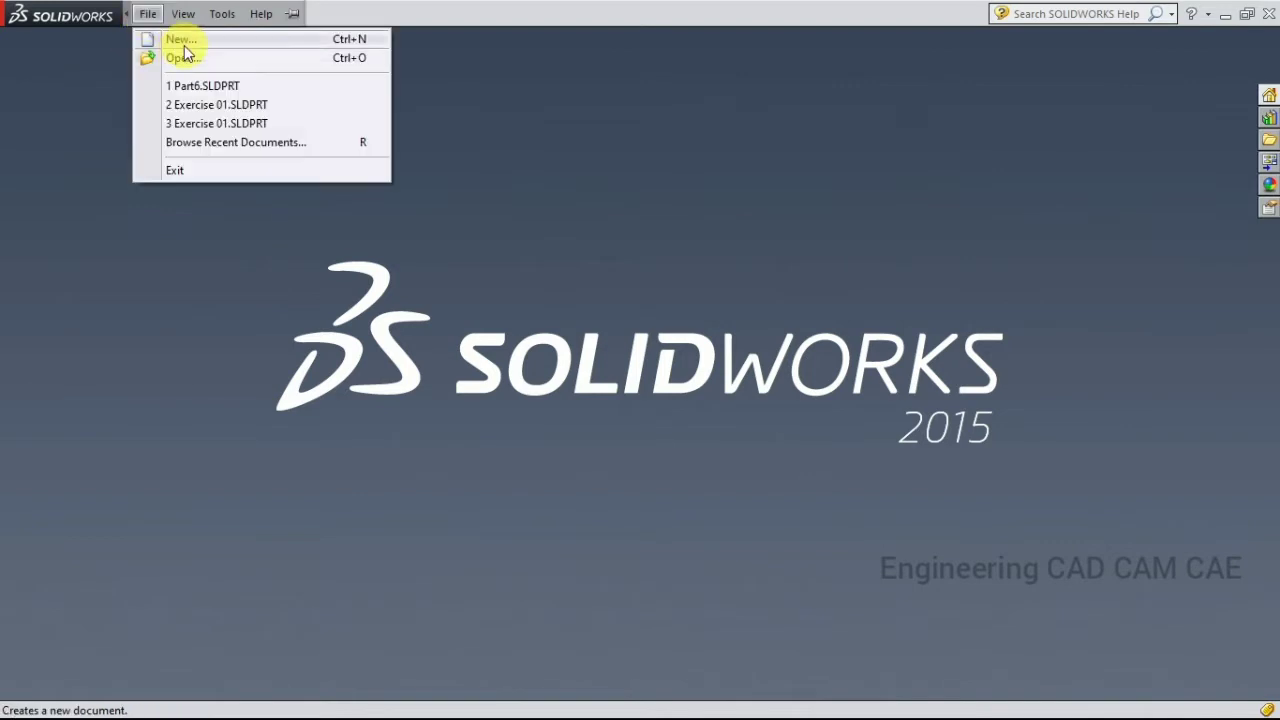
left_click(184, 40)
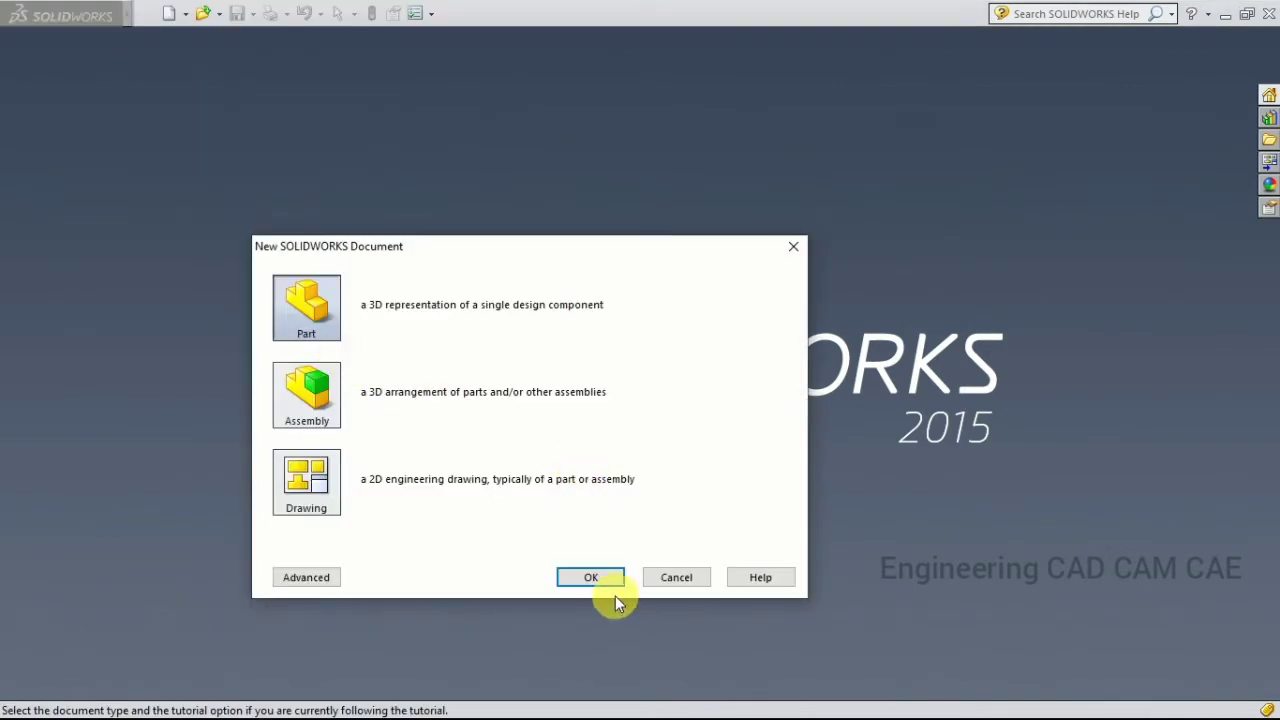
left_click(584, 583)
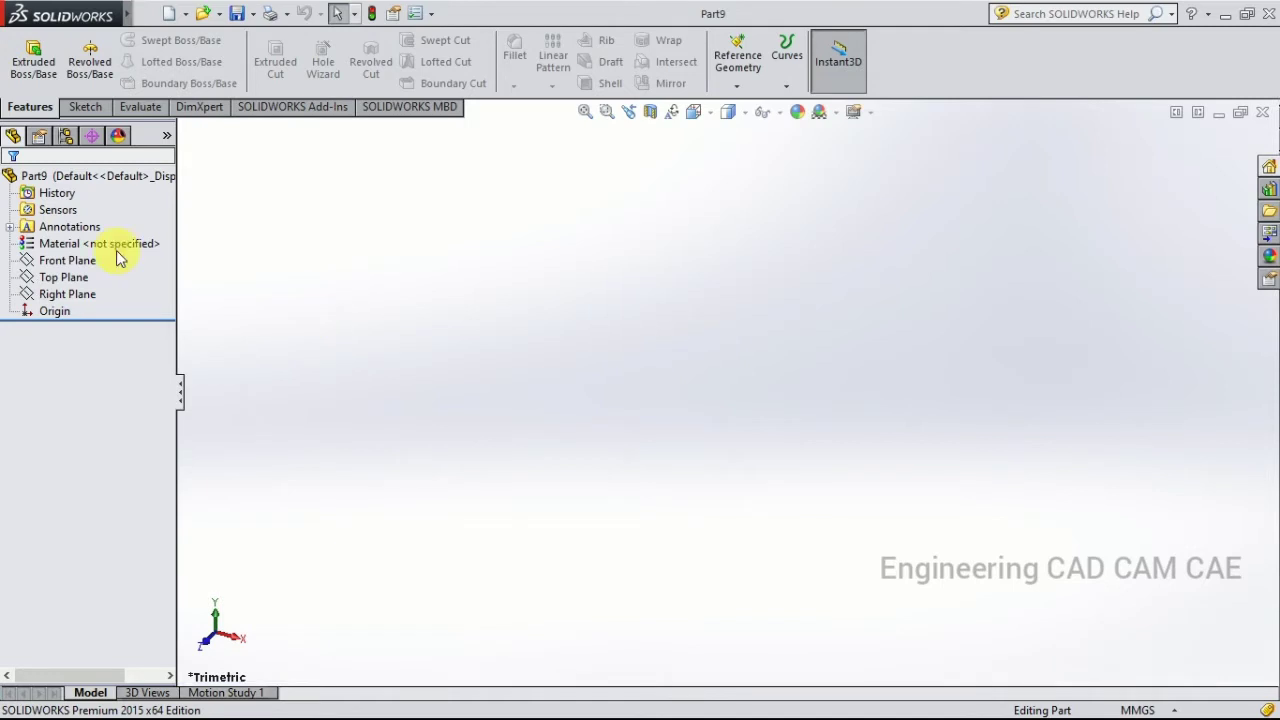
Draw a corner rectangle from the origin on the Front Plane as Sketch1, then exit the sketch
left_click(72, 262)
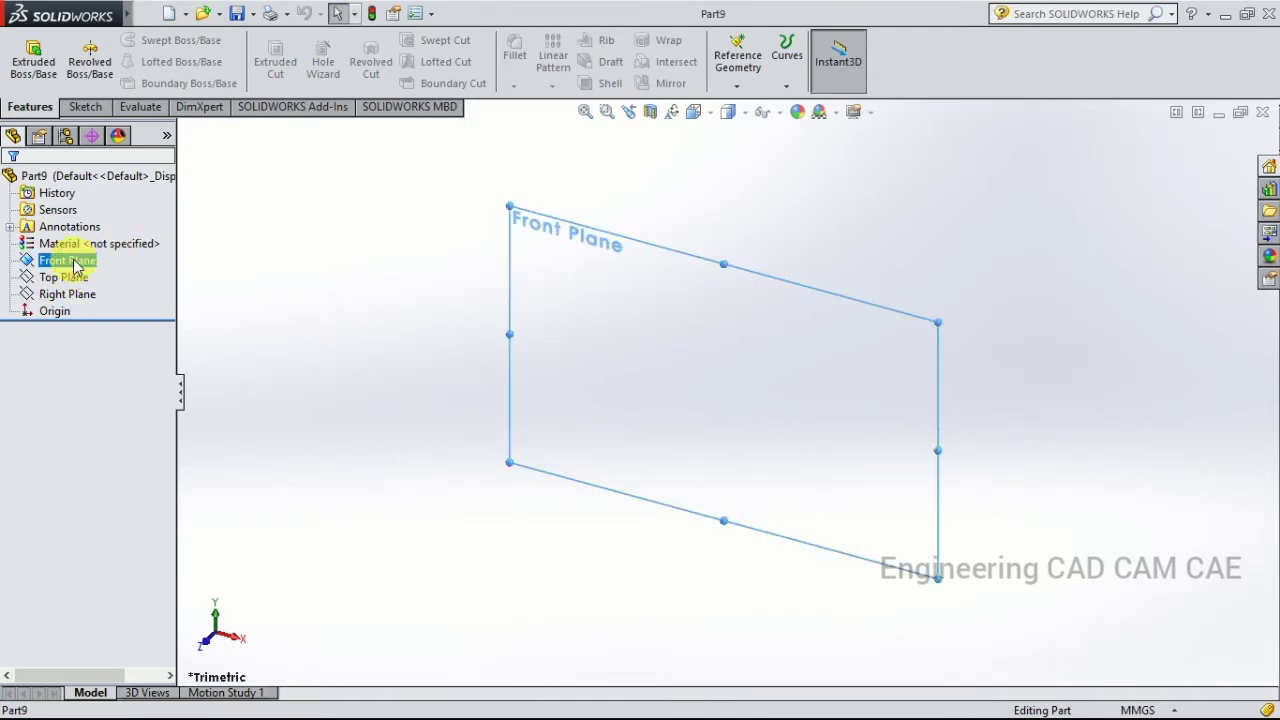
right_click(75, 265)
left_click(88, 236)
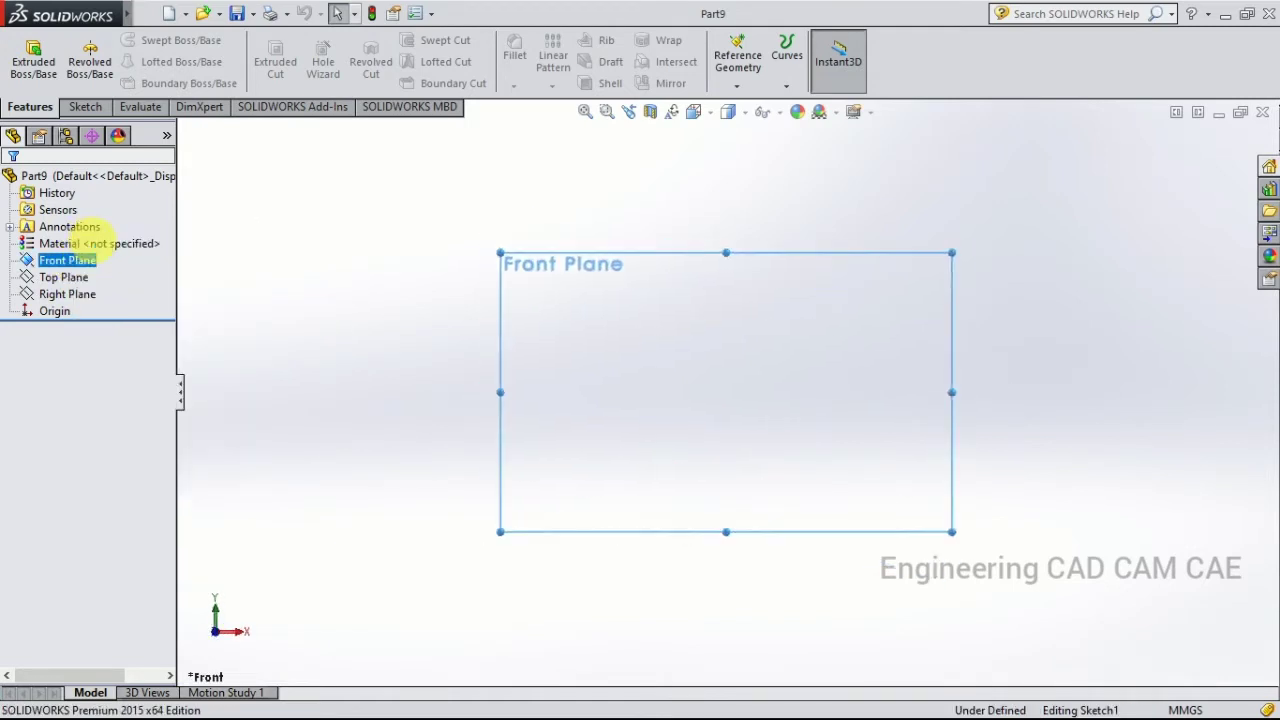
left_click(120, 61)
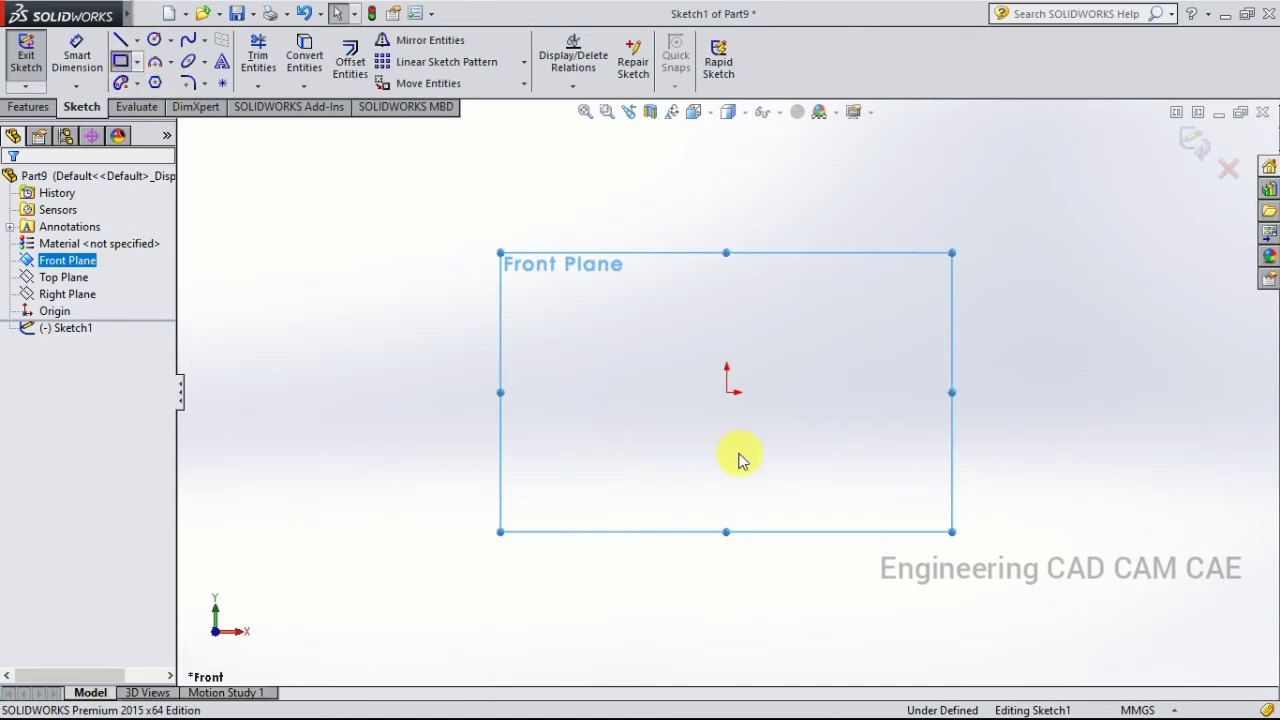
left_click(726, 391)
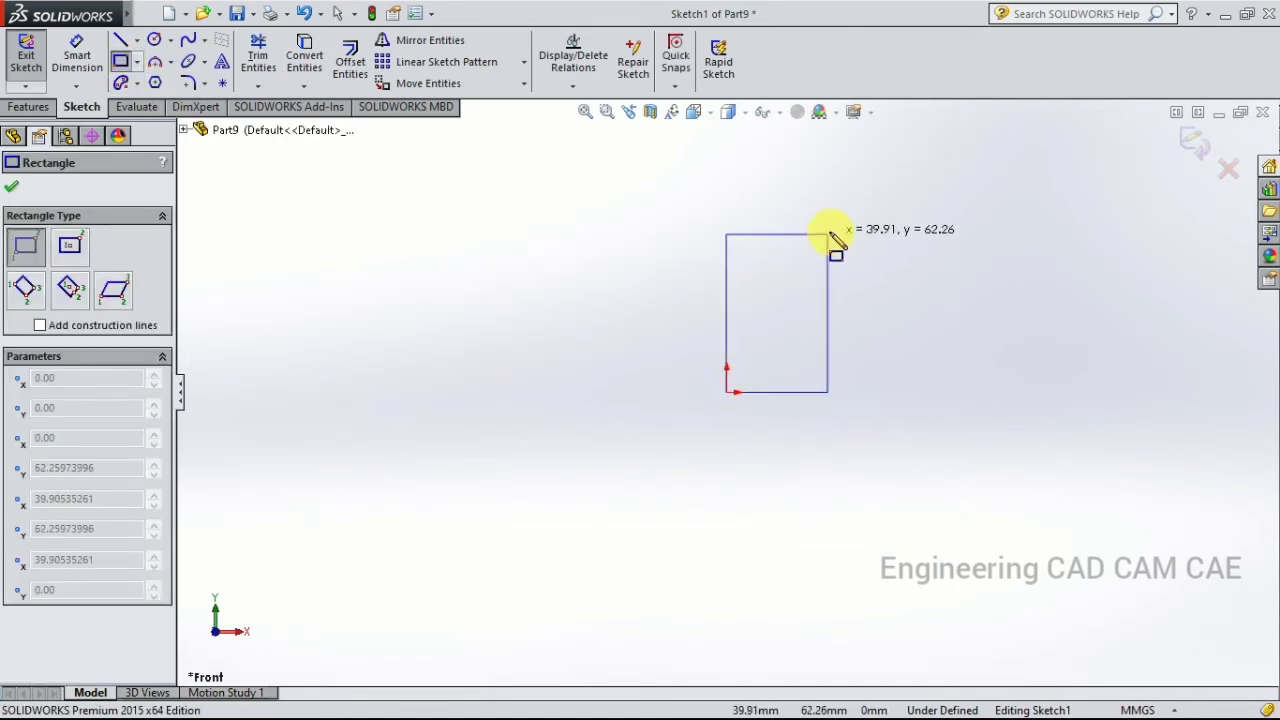
left_click(828, 235)
left_click(829, 236)
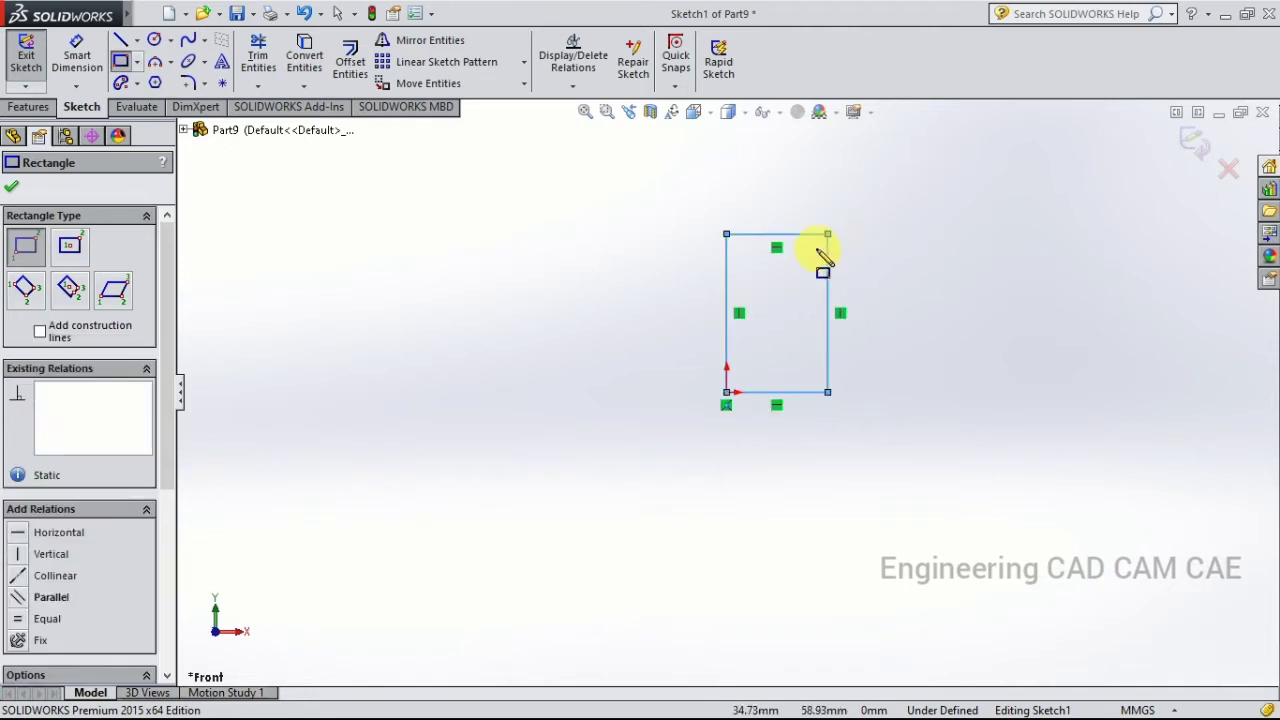
left_click(14, 190)
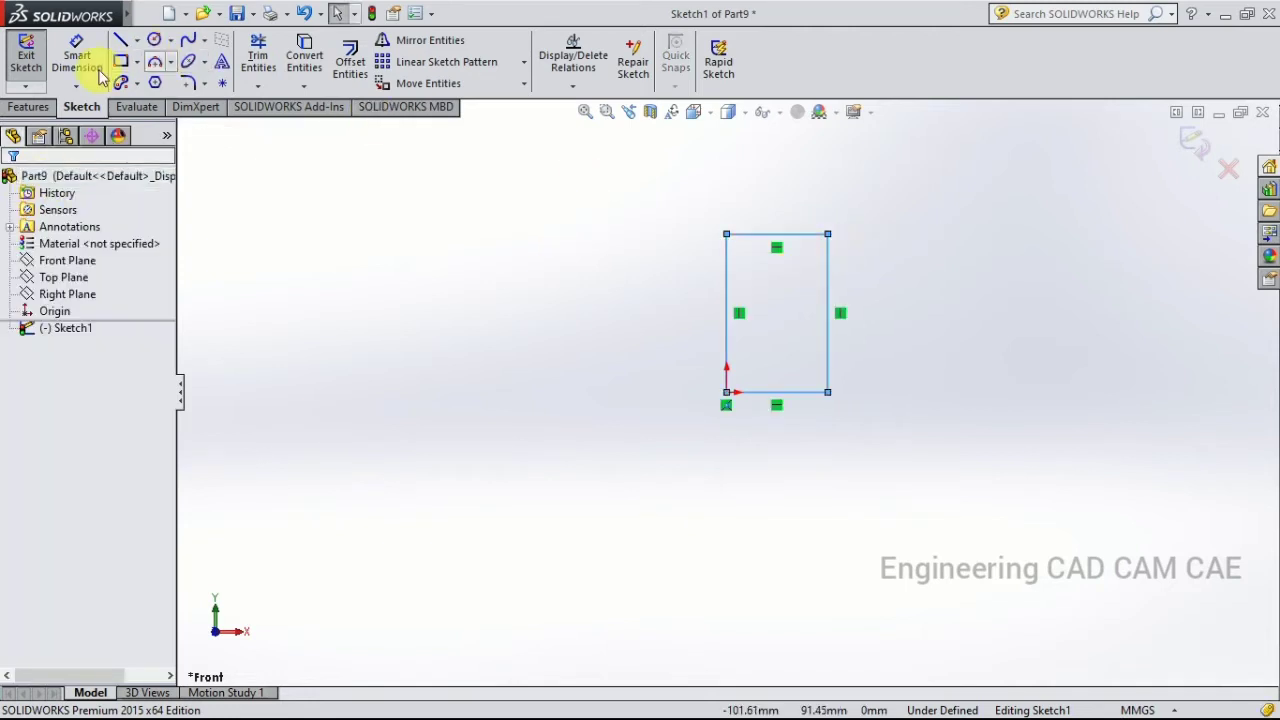
left_click(26, 55)
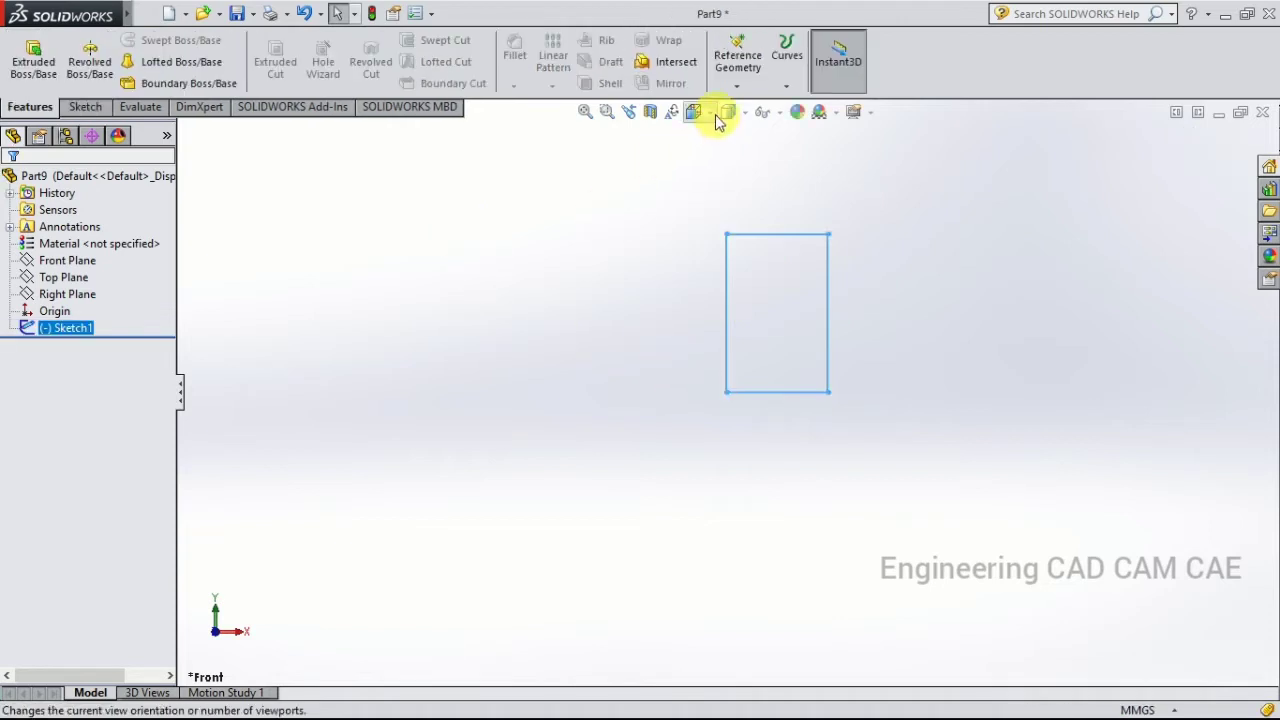
Show the rectangle sketch in the isometric view
mouse_move(695, 112)
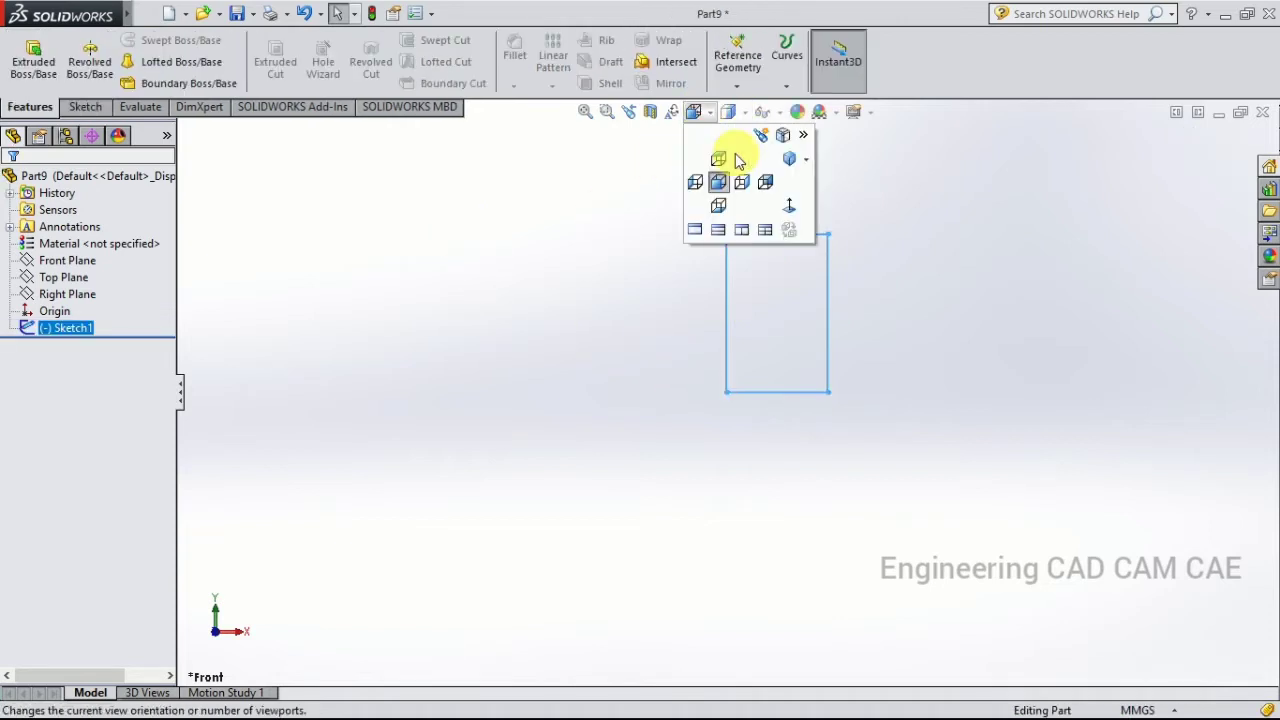
left_click(789, 158)
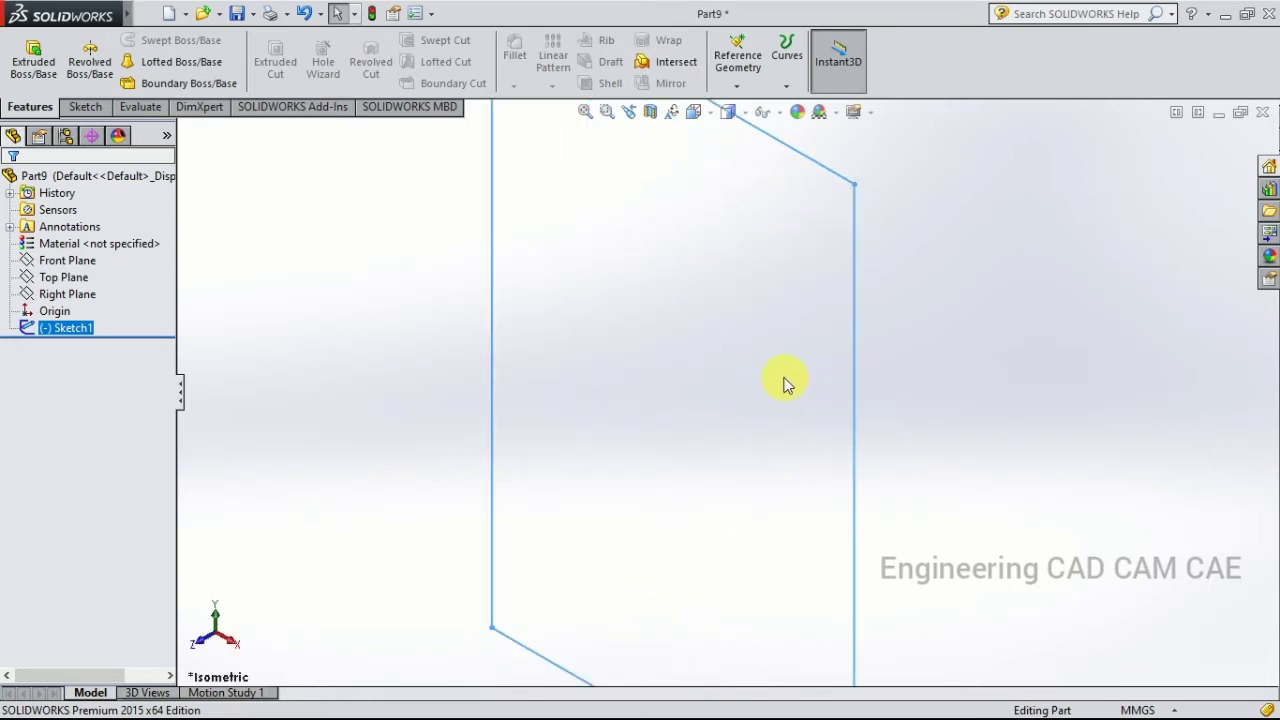
scroll(785, 385, "up", 5)
scroll(609, 434, "down", 2)
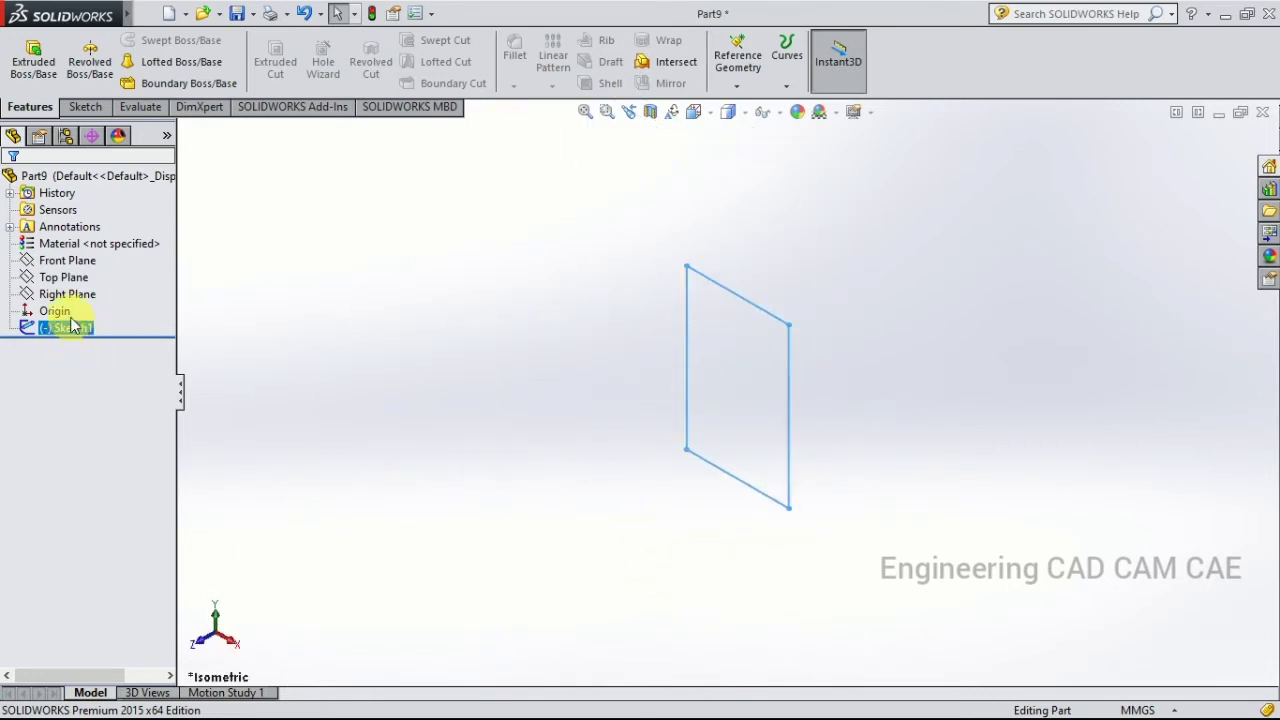
Preview a 38 mm Extruded Boss/Base of the rectangle, then cancel it
left_click(33, 60)
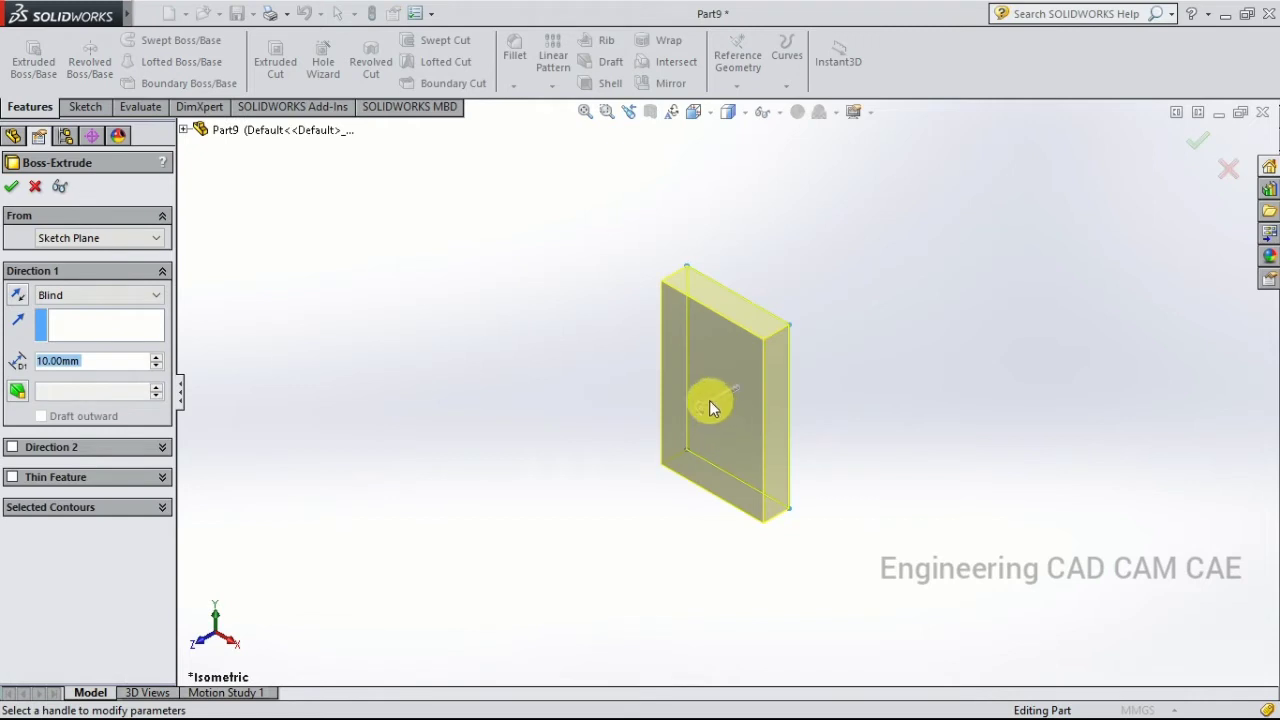
left_click(711, 414)
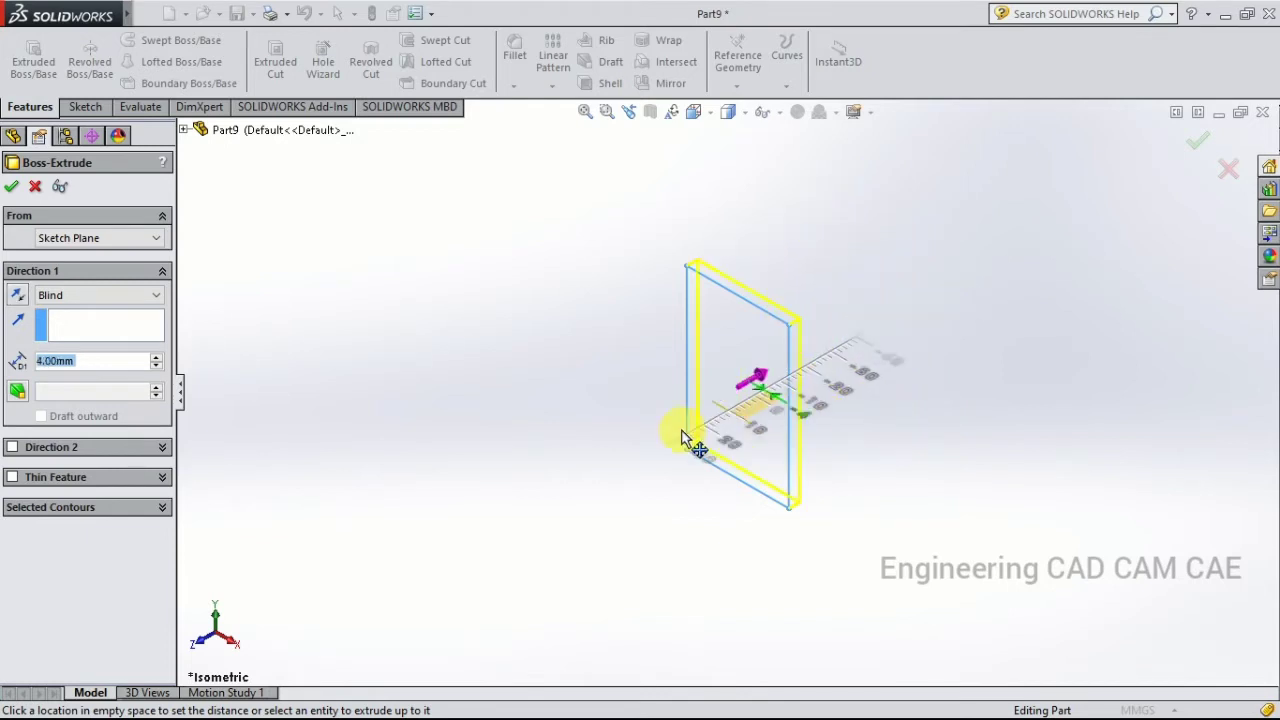
left_click(600, 450)
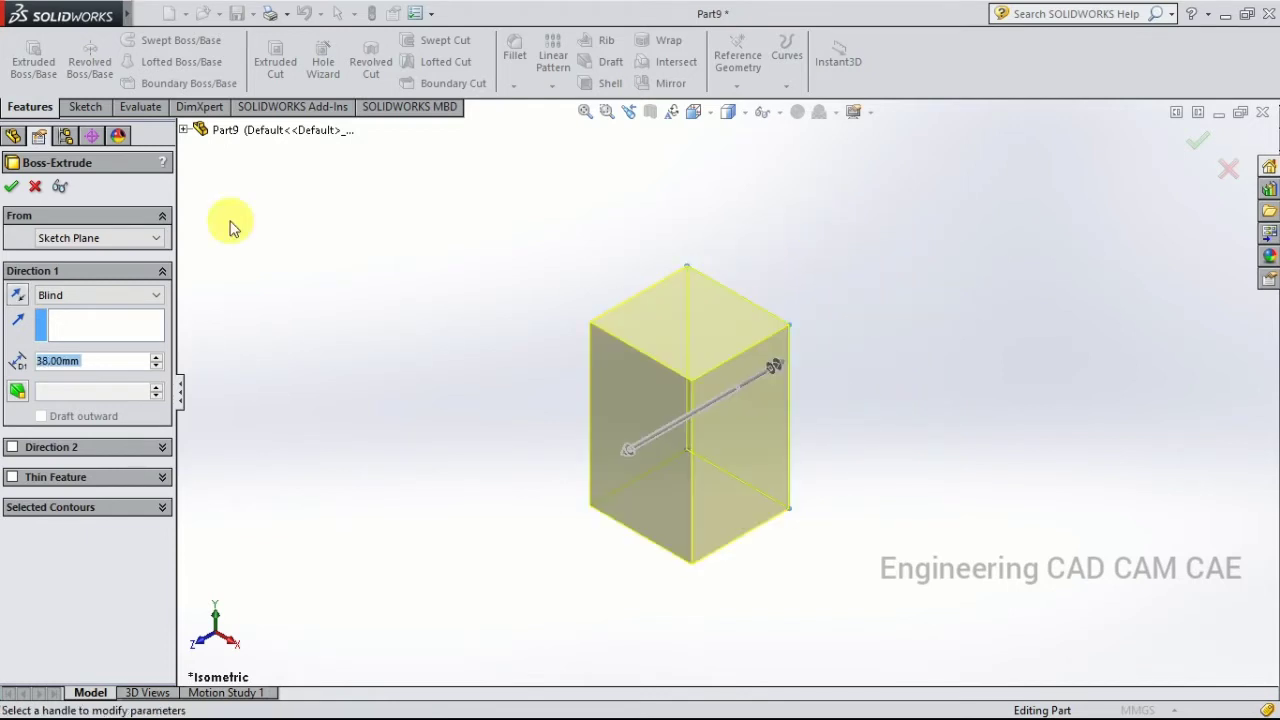
left_click(34, 189)
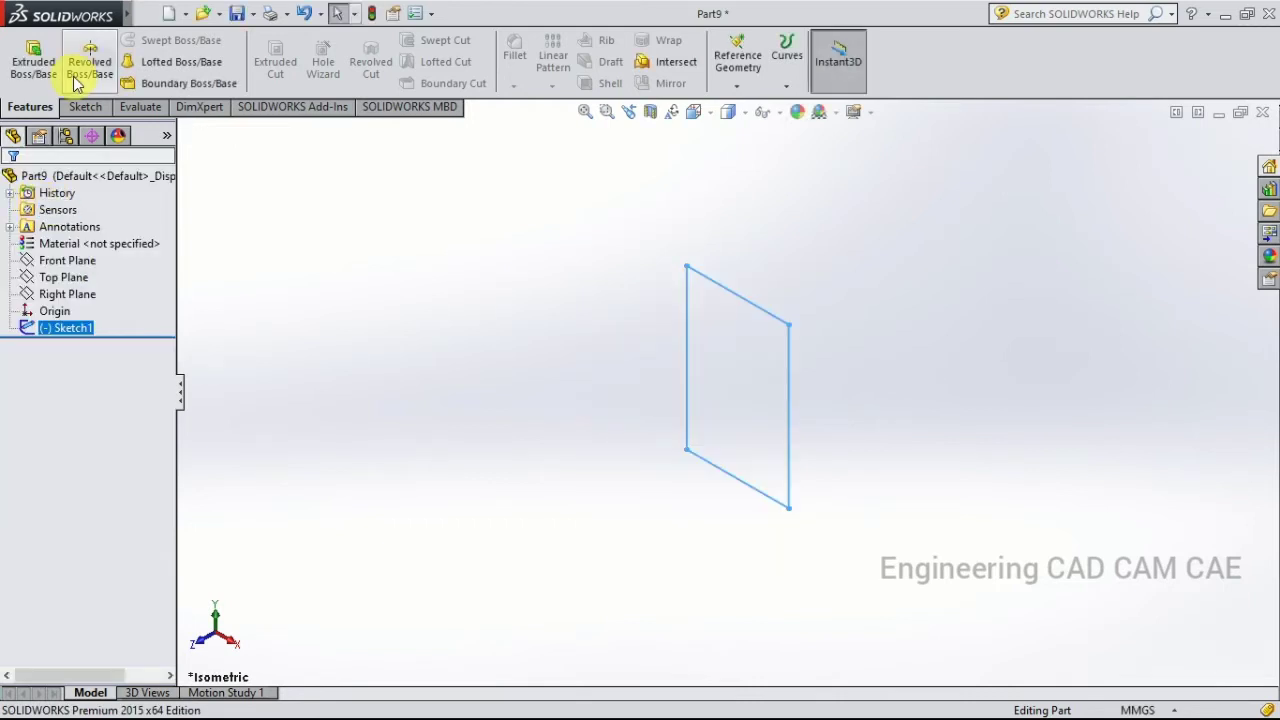
Start a revolve with the rectangle's vertical edge at the origin as the axis
left_click(92, 66)
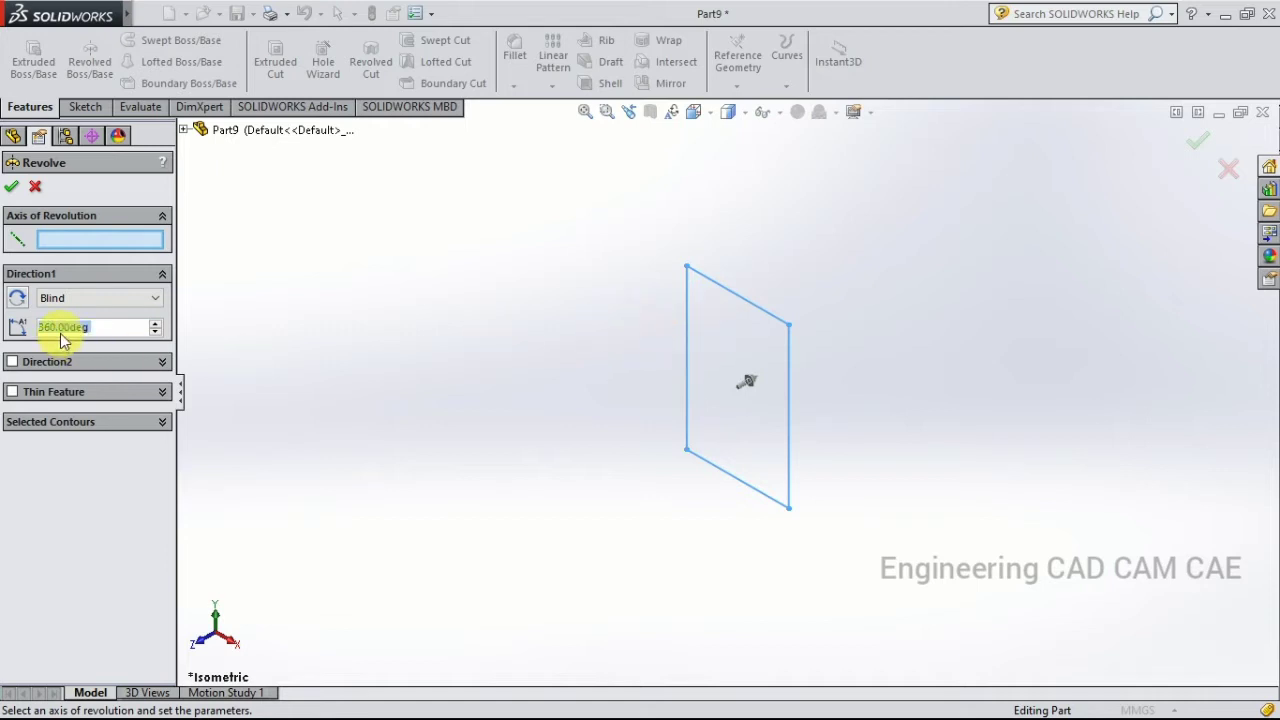
left_click(688, 321)
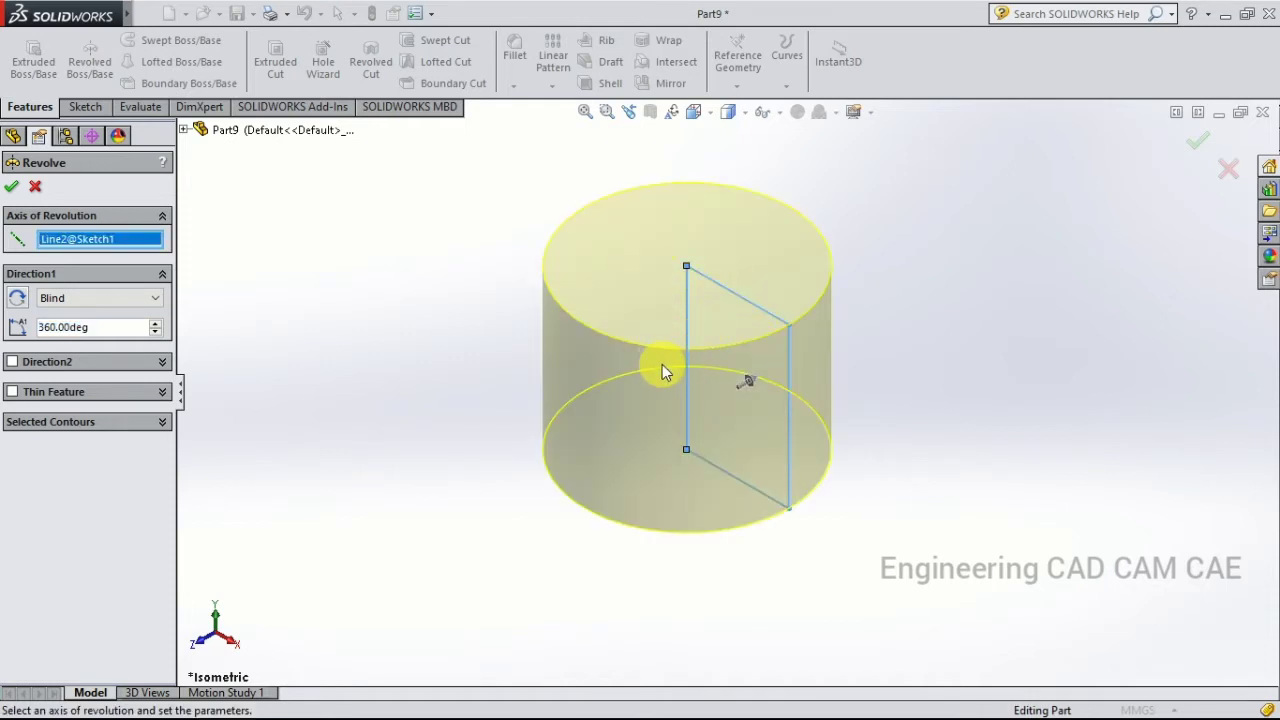
left_click(710, 285)
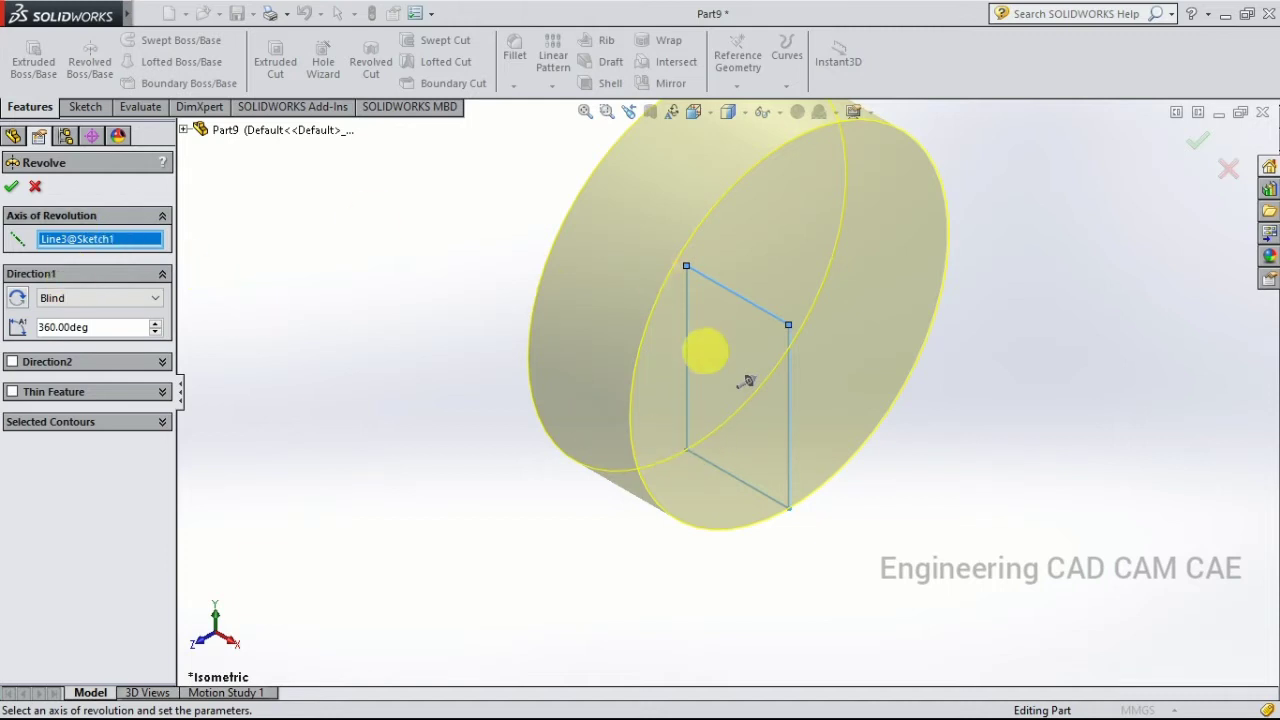
left_click(686, 313)
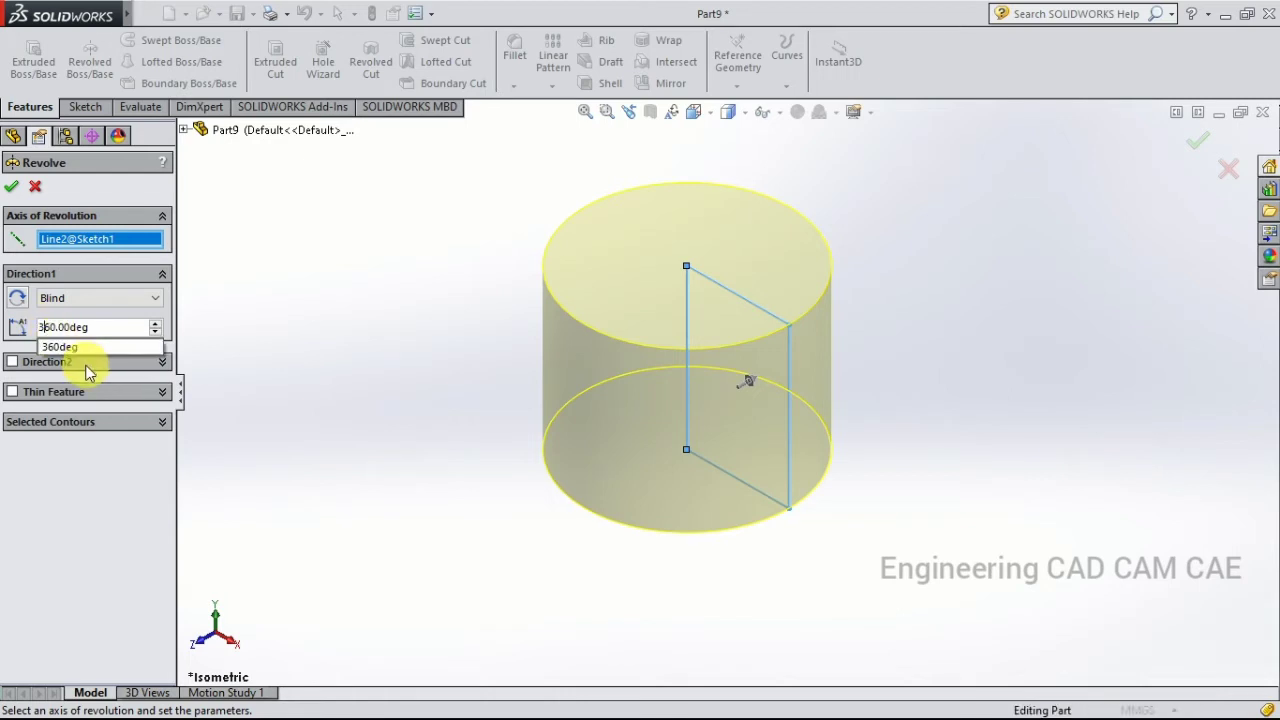
Set the revolve angle to 160°, then nudge it up to 166°
left_click(60, 327)
type("1")
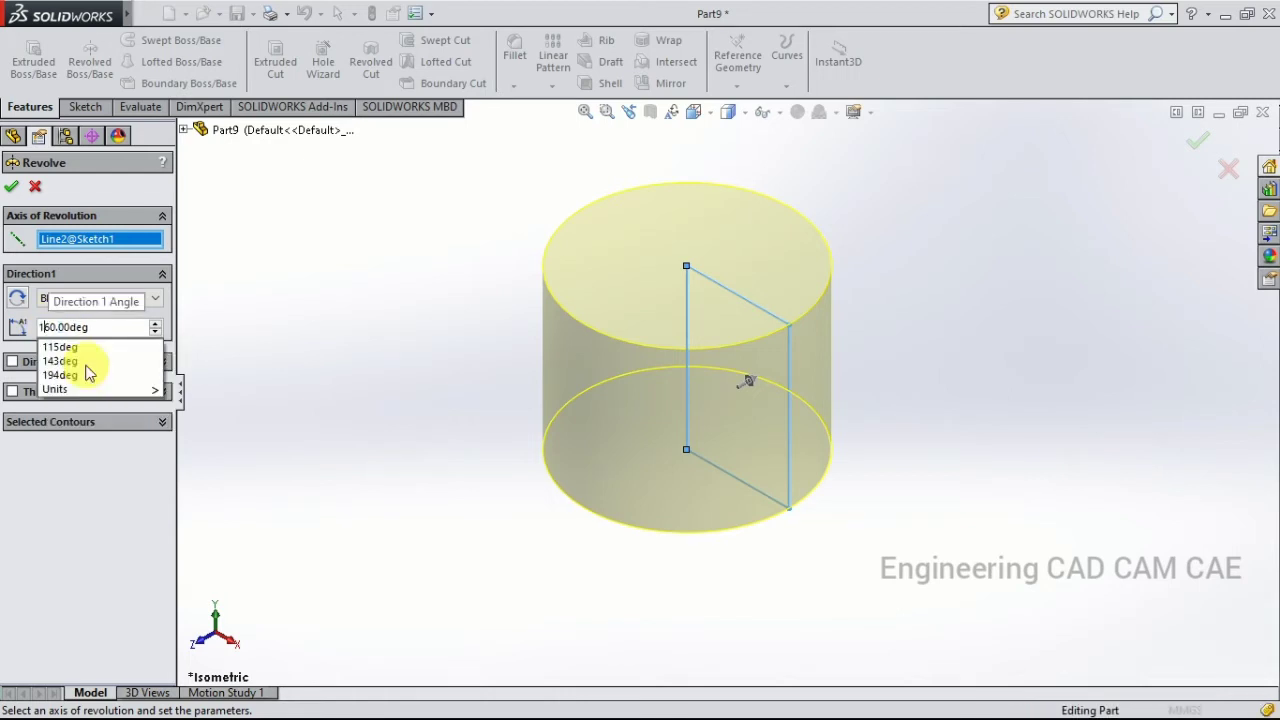
key("Return")
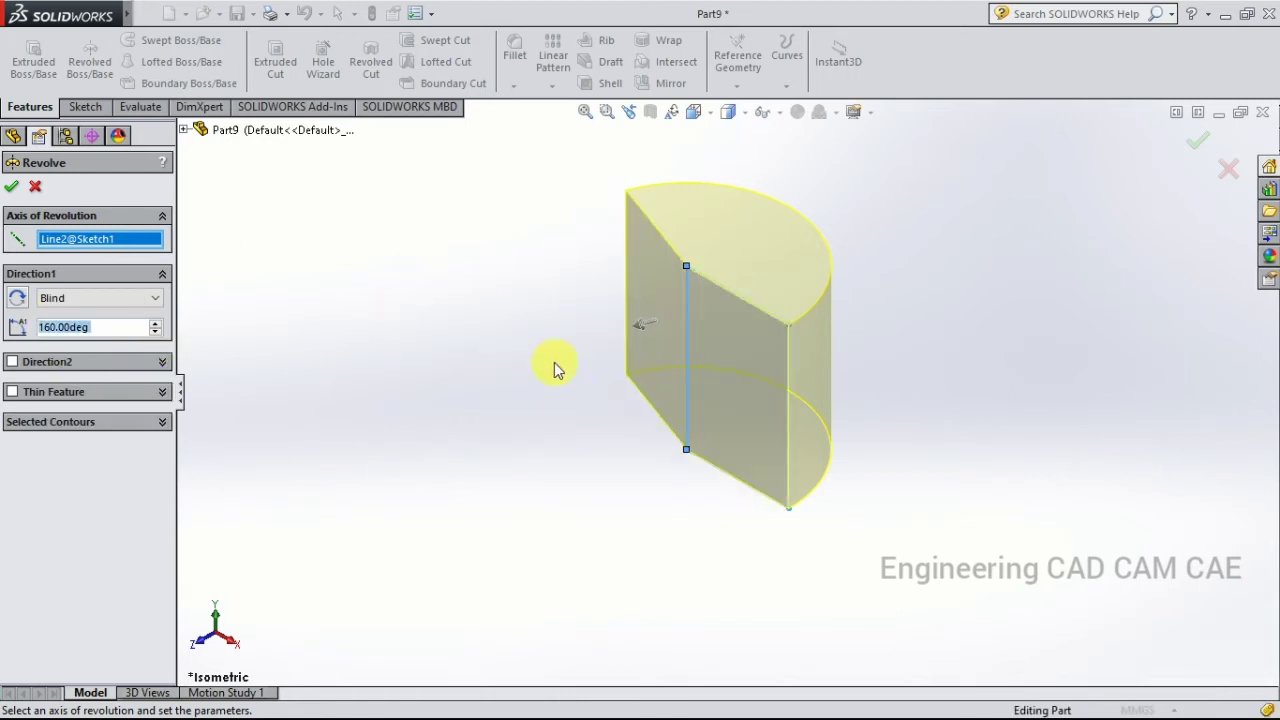
left_click_drag(157, 324, 157, 336)
Enable a second revolve direction and set its angle to 25°
left_click(40, 370)
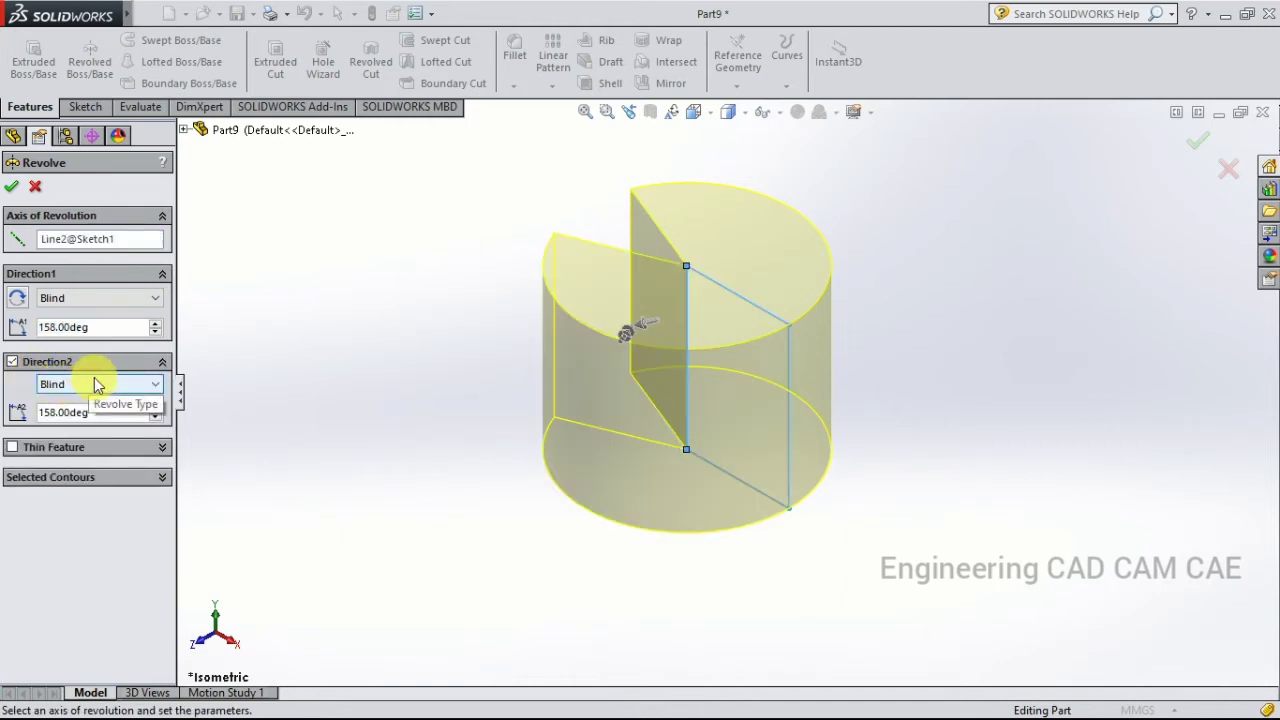
left_click(155, 418)
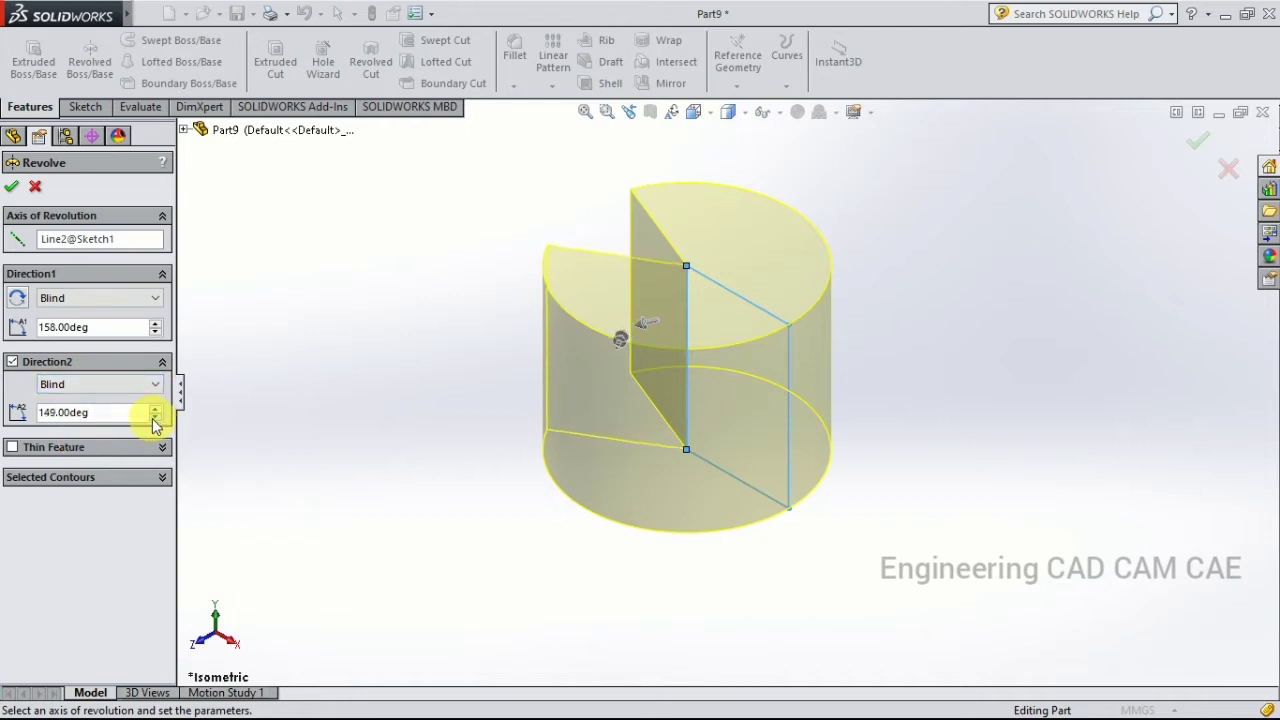
left_click(155, 418)
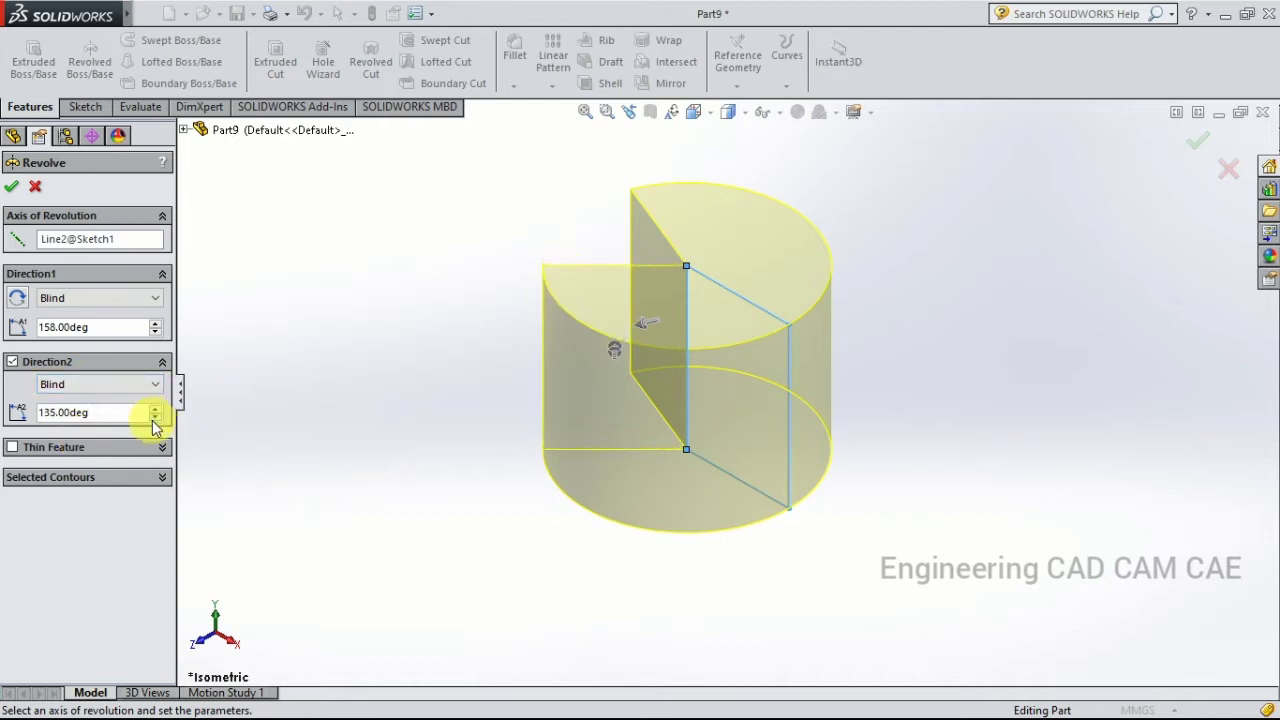
left_click(155, 418)
middle_click_drag(563, 220, 543, 386)
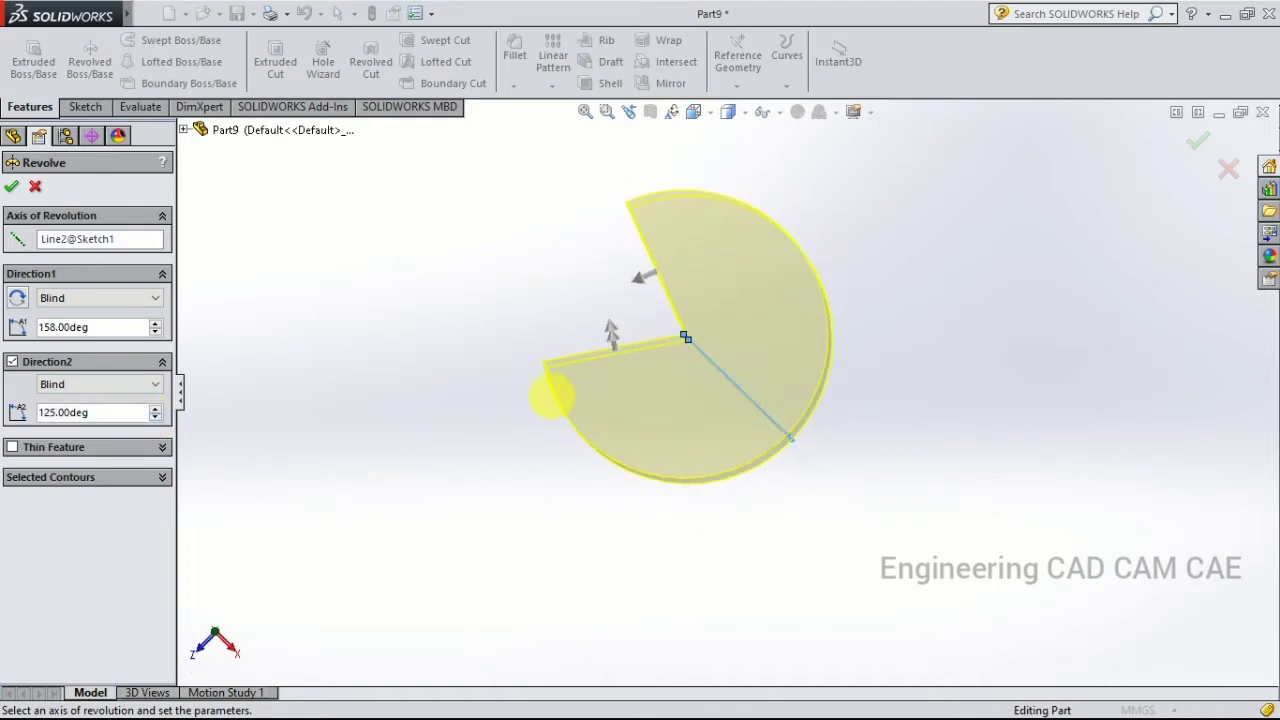
left_click(57, 418)
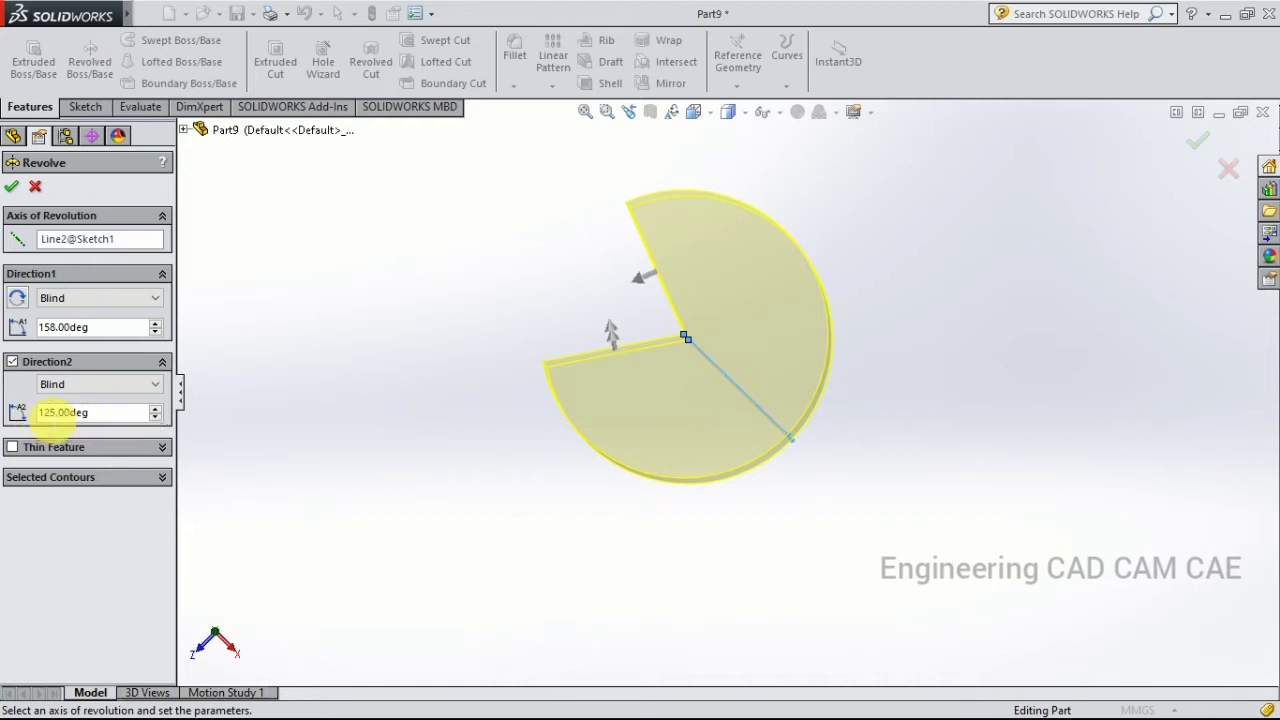
right_click(55, 417)
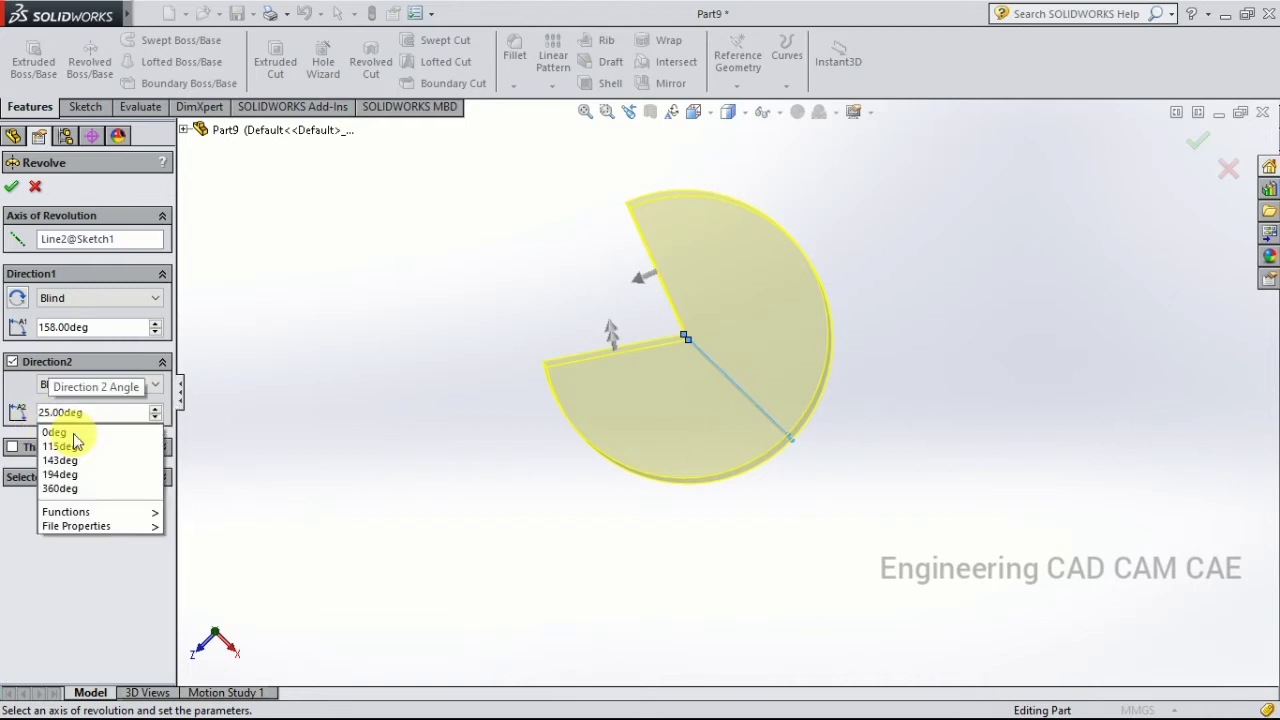
type("25")
key("Return")
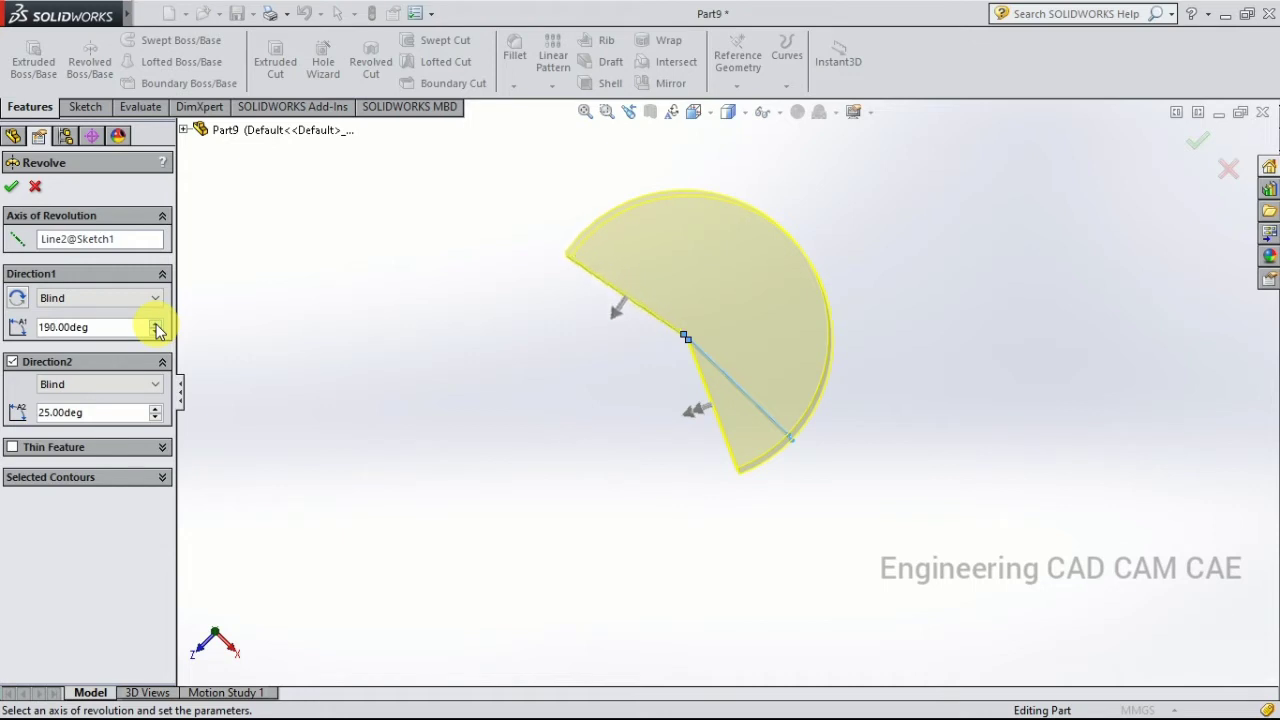
Raise the Direction1 angle to 191° and the Direction2 angle to 41°
left_click(155, 323)
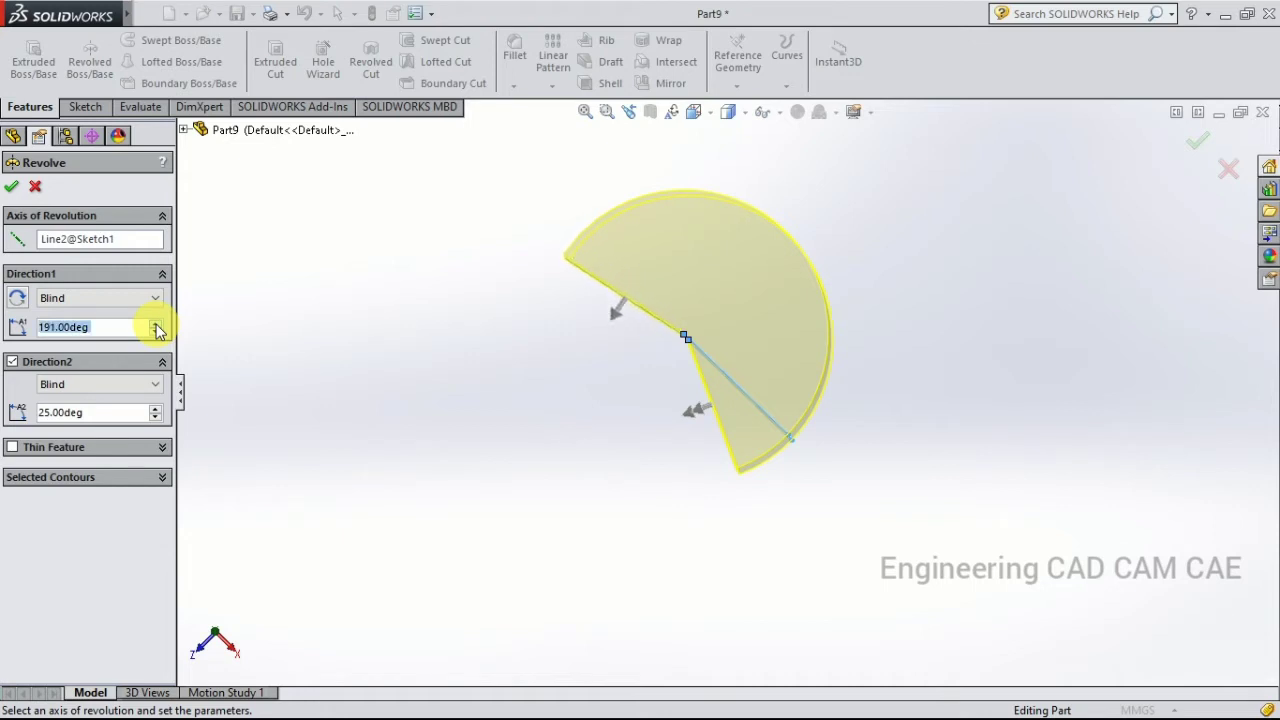
left_click(155, 412)
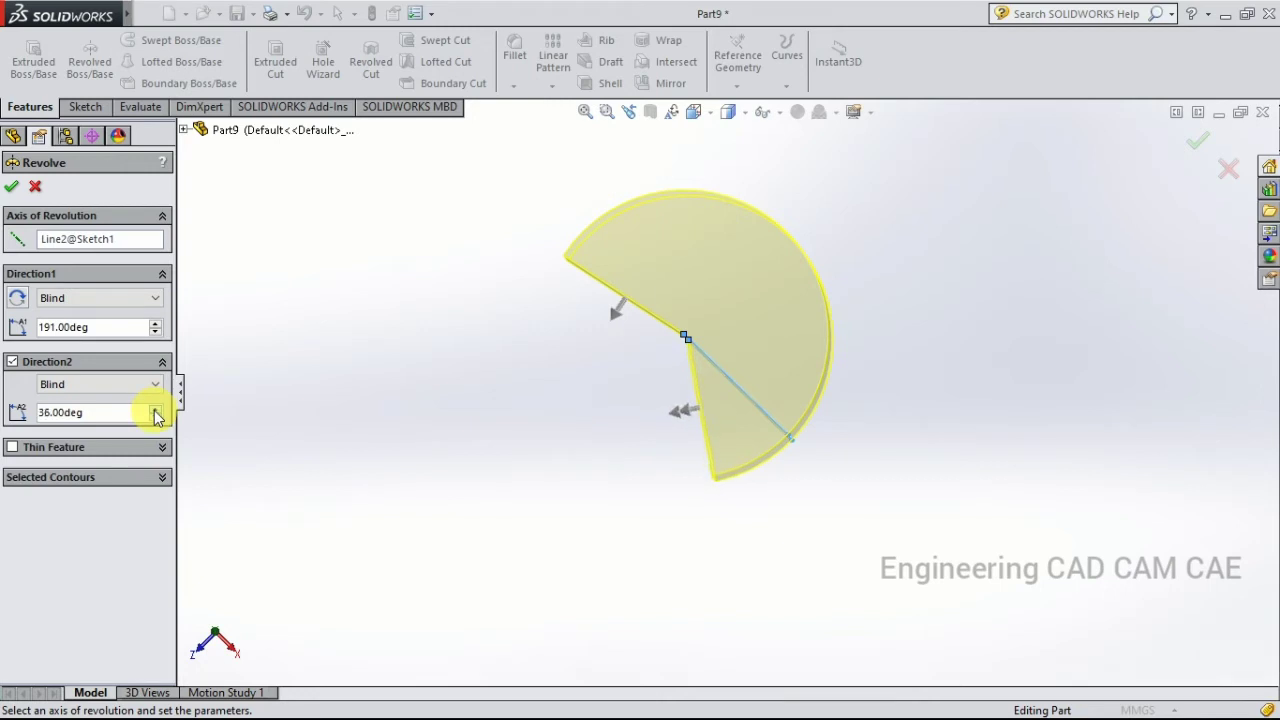
left_click(155, 409)
left_click(155, 409)
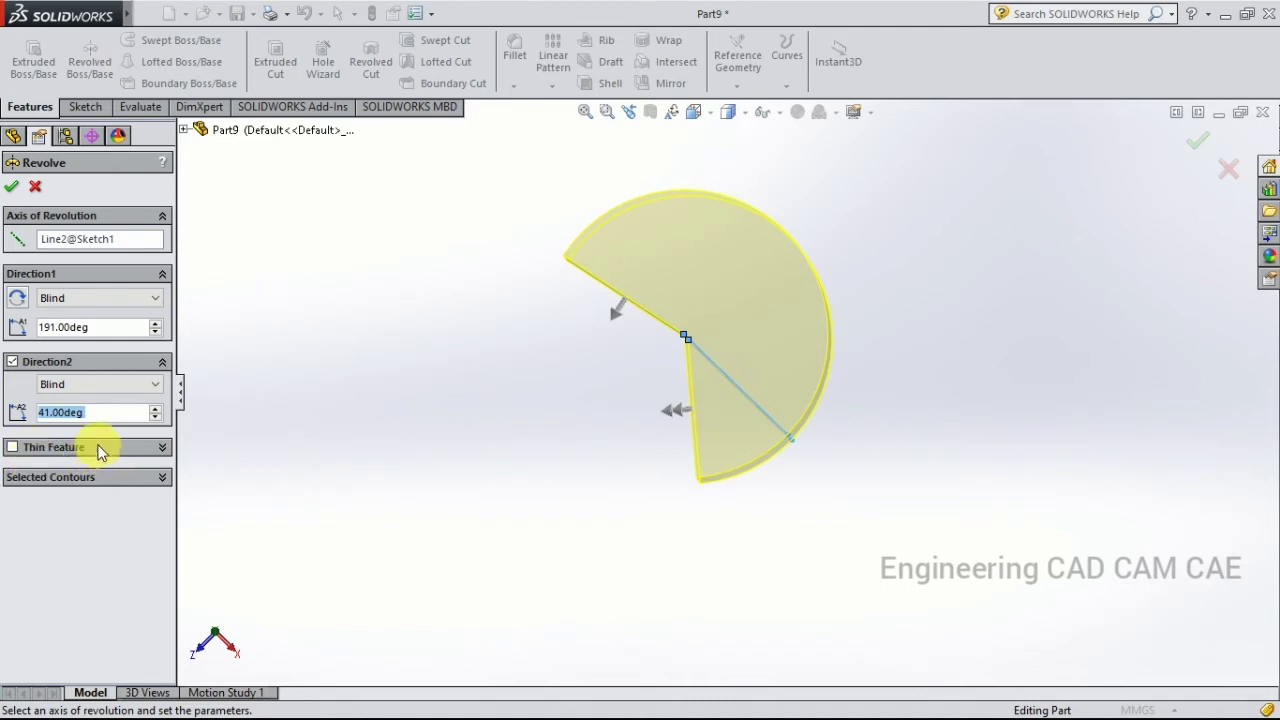
Turn off Direction2 and set the Direction1 angle to 360°
left_click(12, 363)
left_click_drag(104, 340, 5, 333)
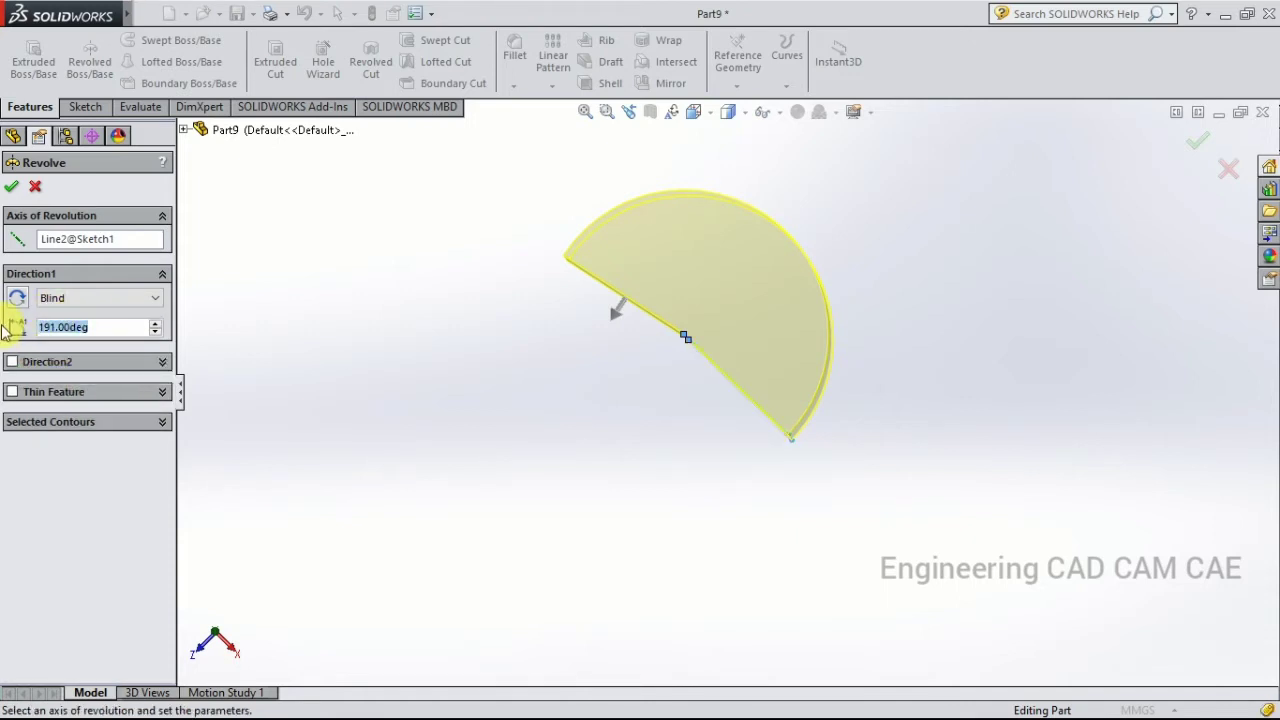
type("360")
key("Return")
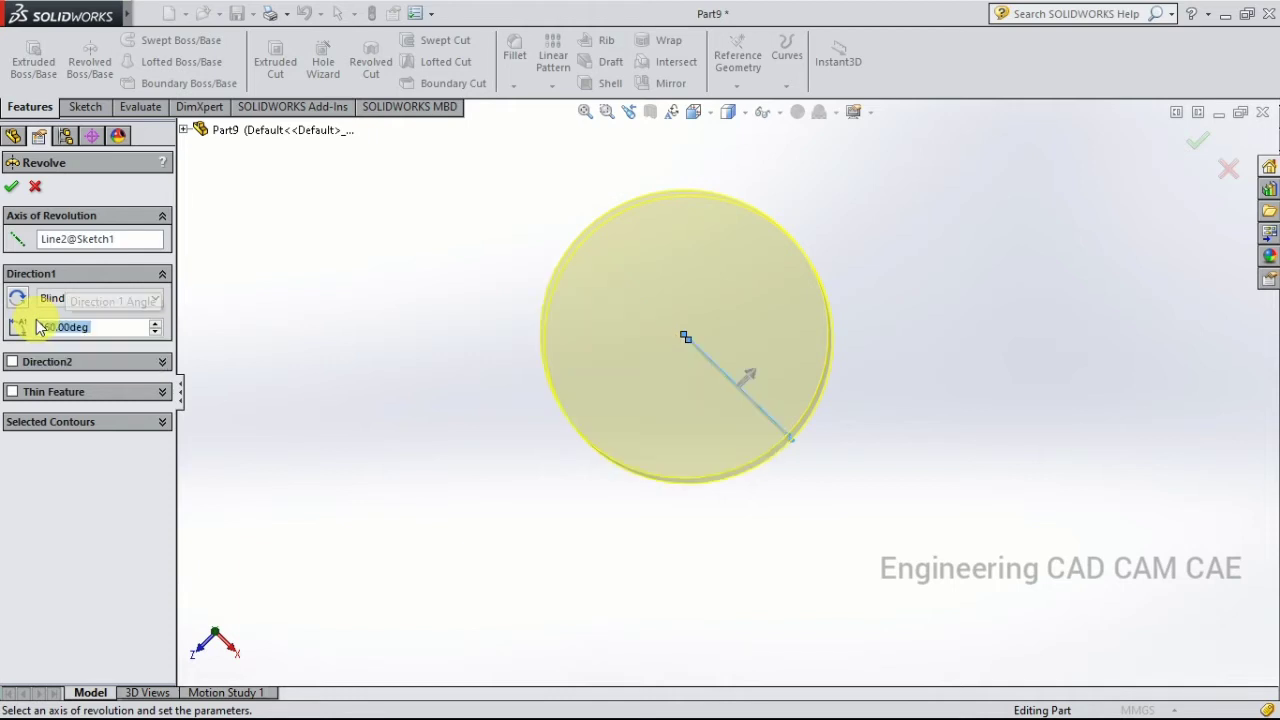
Confirm Revolve1 and view the solid cylinder in isometric
left_click(11, 187)
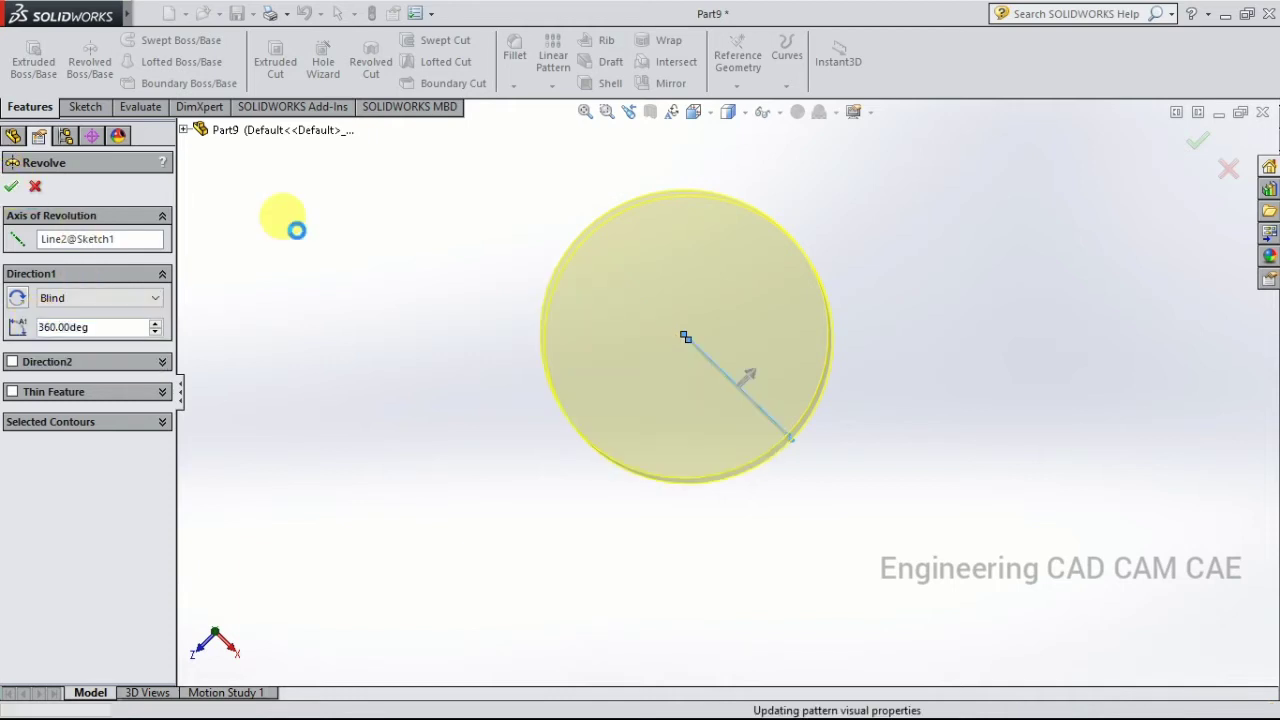
left_click(710, 115)
left_click(791, 163)
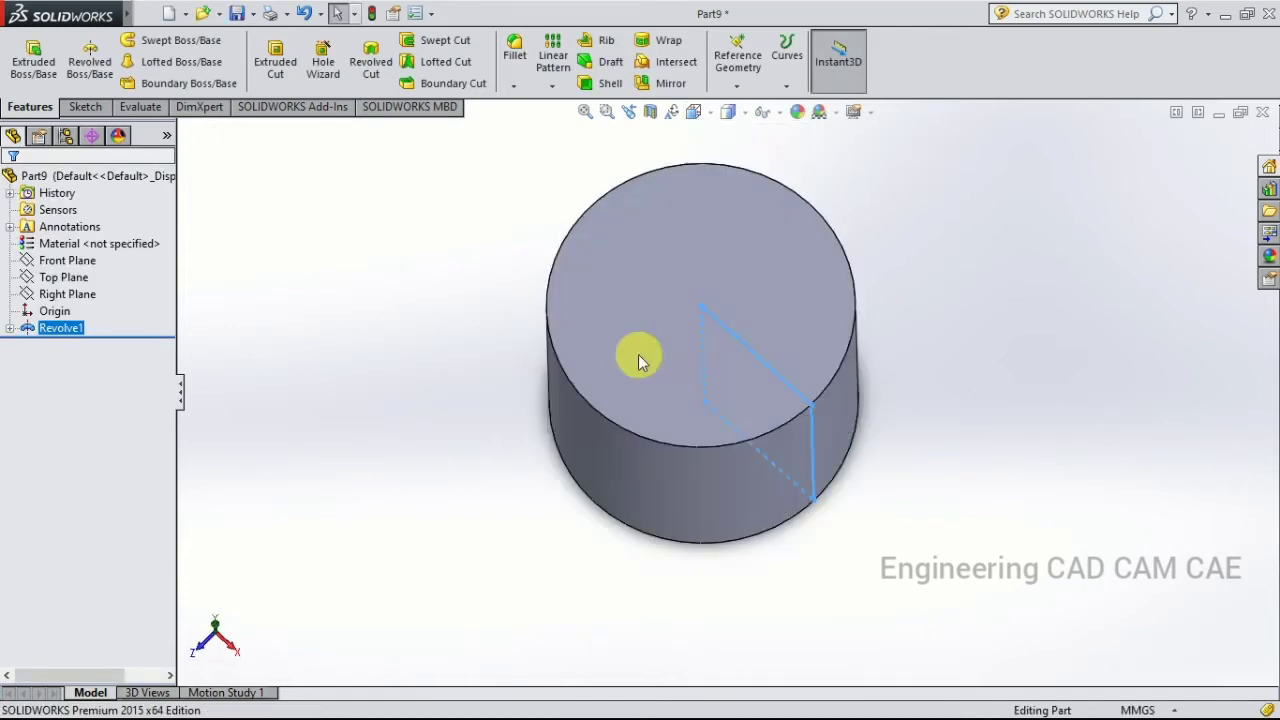
scroll(682, 392, "down", 3)
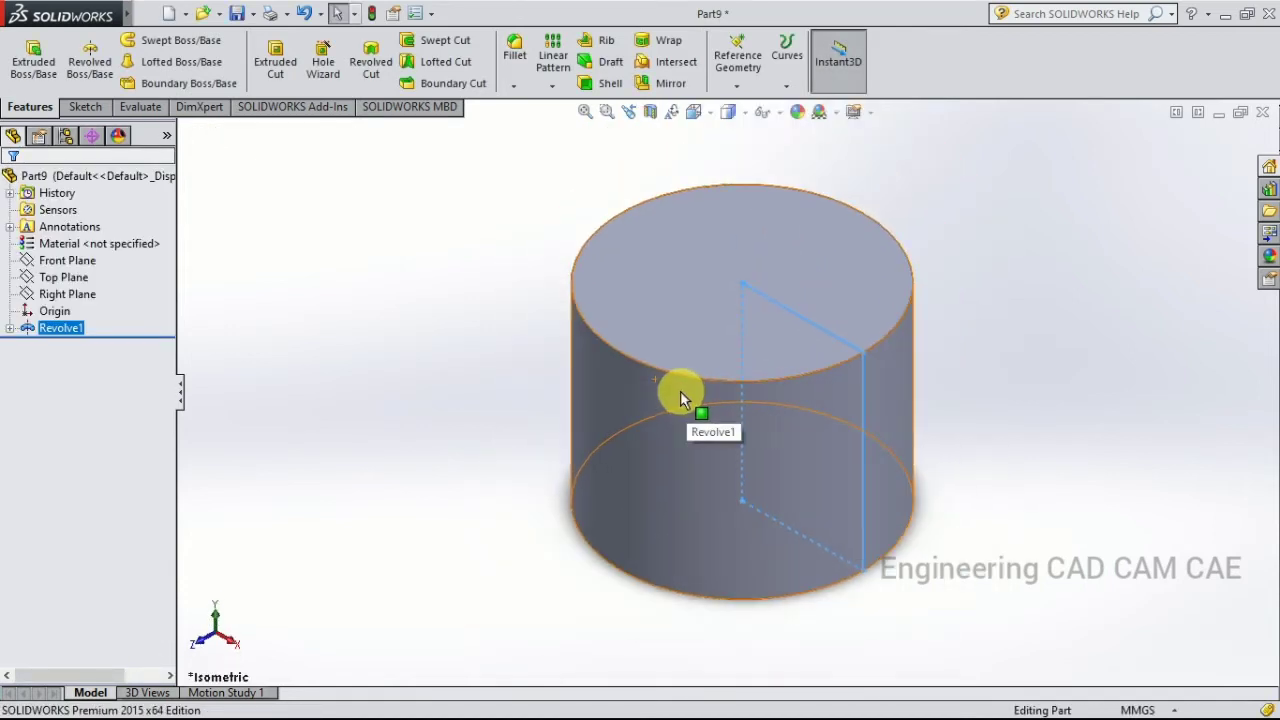
Clear the selection and select the Front Plane in the feature tree
left_click(1002, 366)
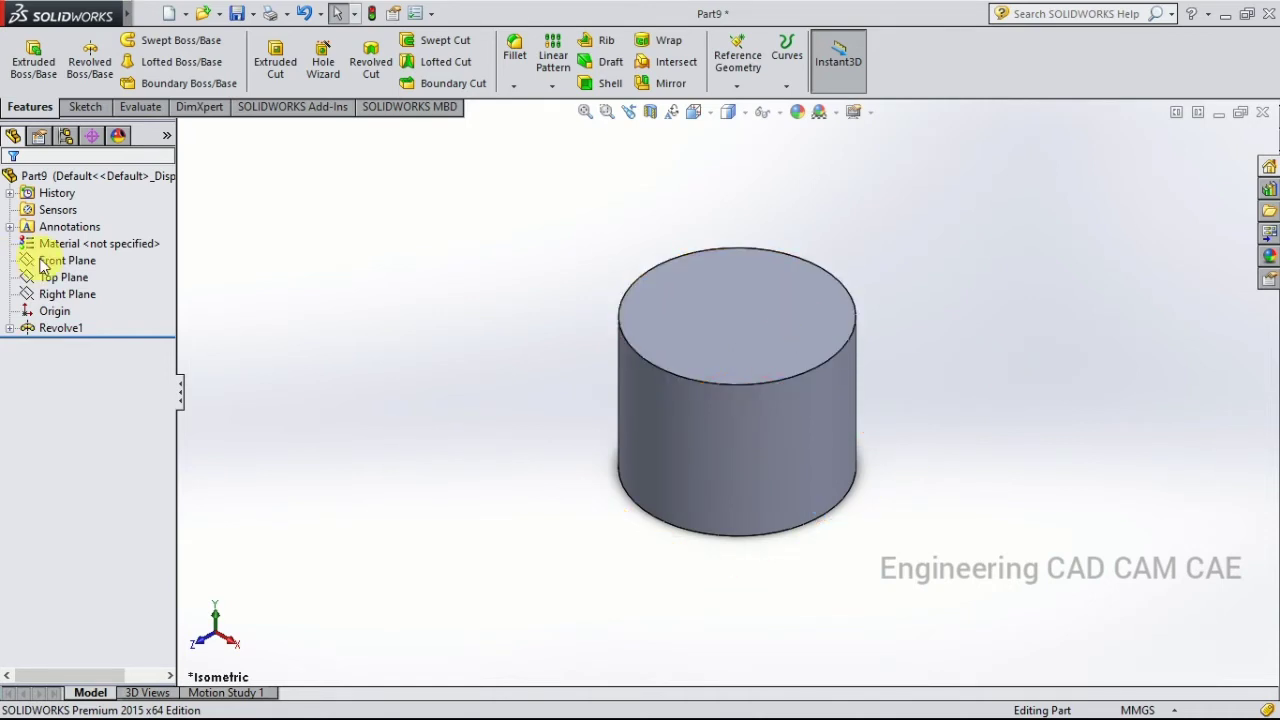
left_click(78, 275)
left_click(75, 262)
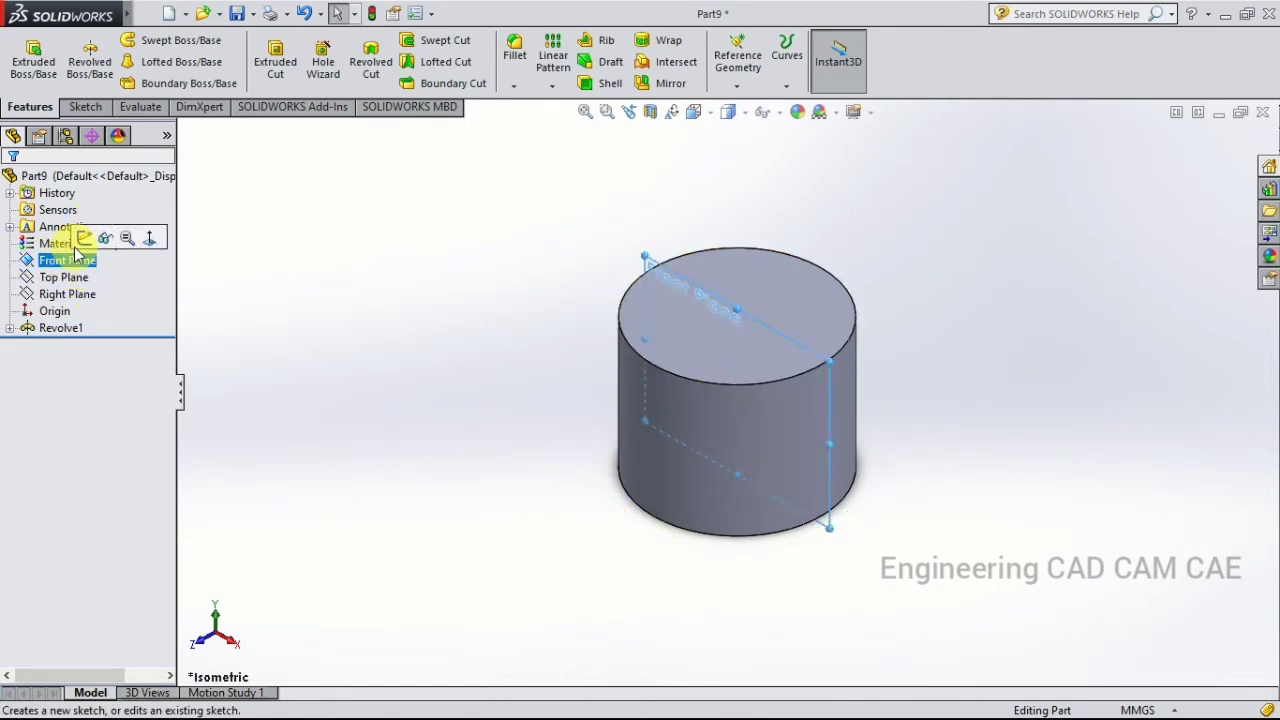
Start a sketch on the Front Plane and face it in the Front view
left_click(85, 242)
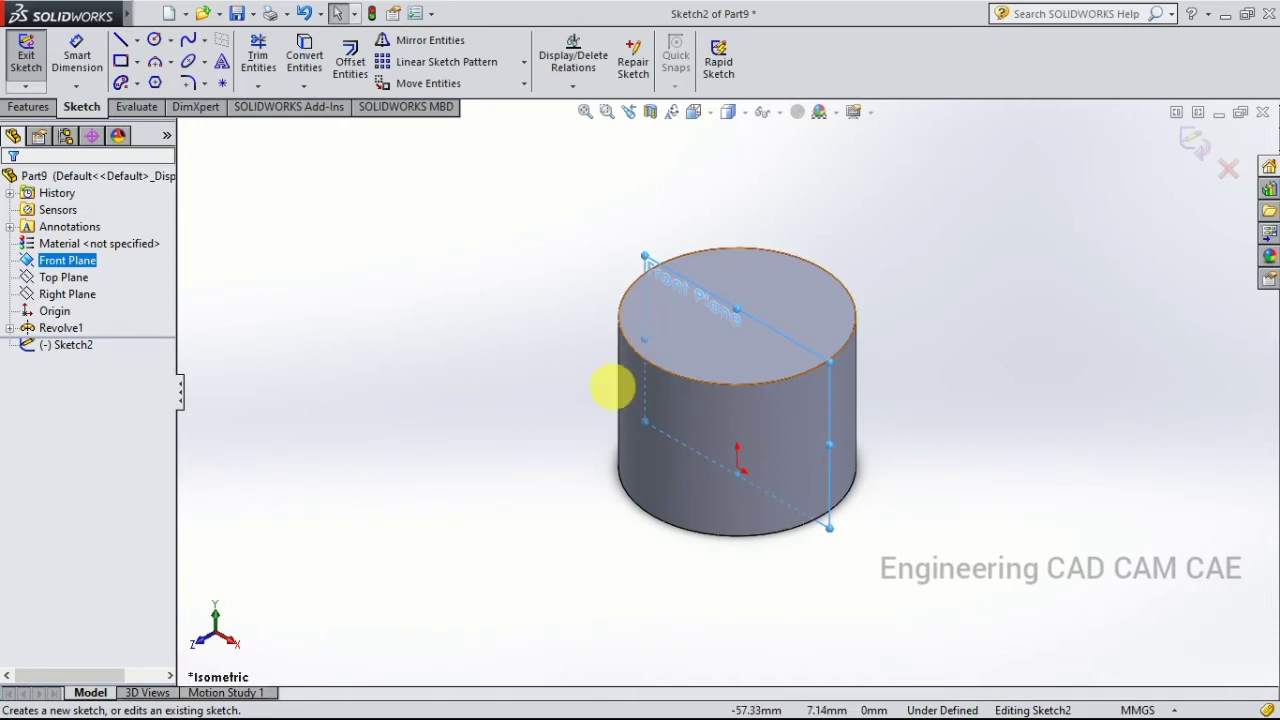
left_click(716, 116)
left_click(768, 188)
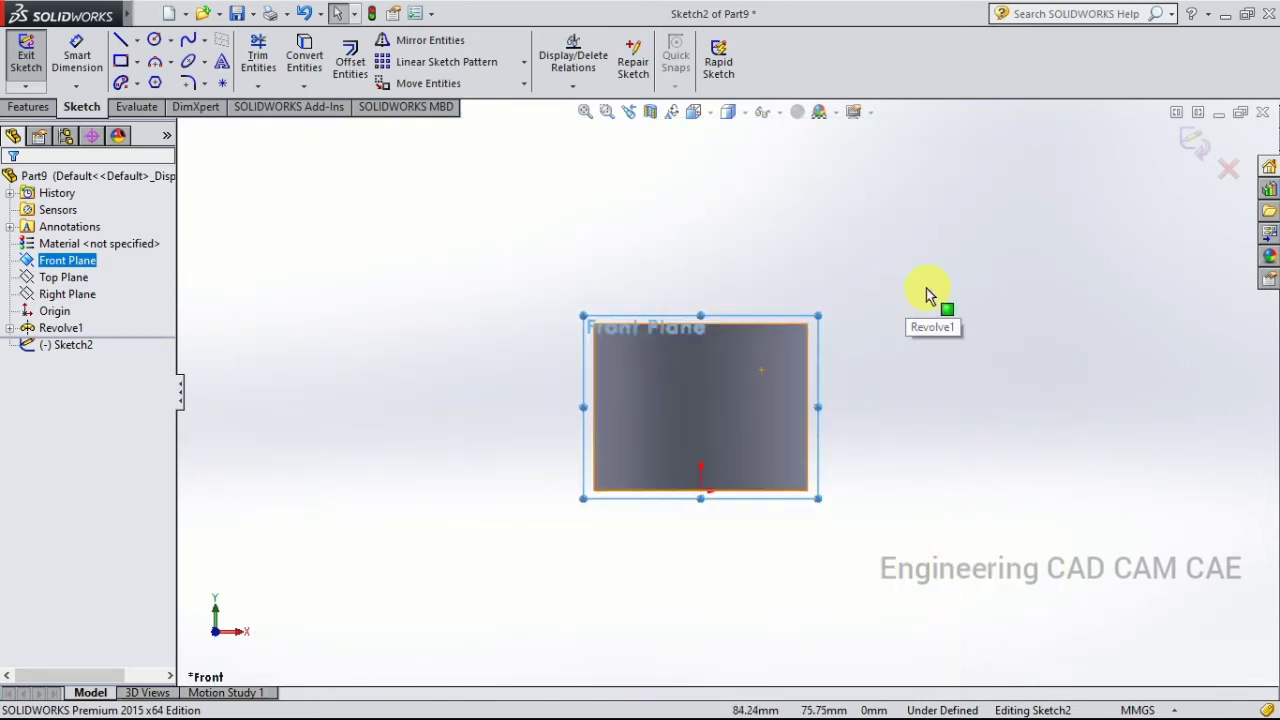
scroll(710, 435, "up", 4)
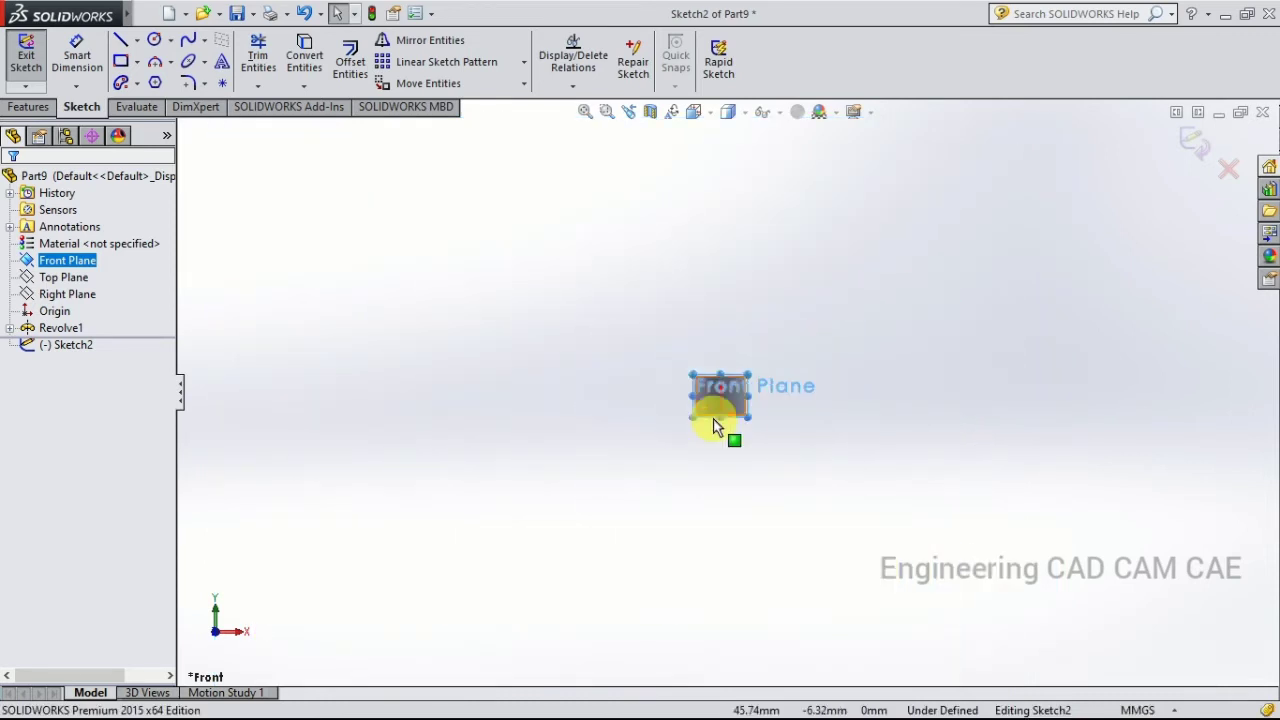
scroll(371, 429, "down", 3)
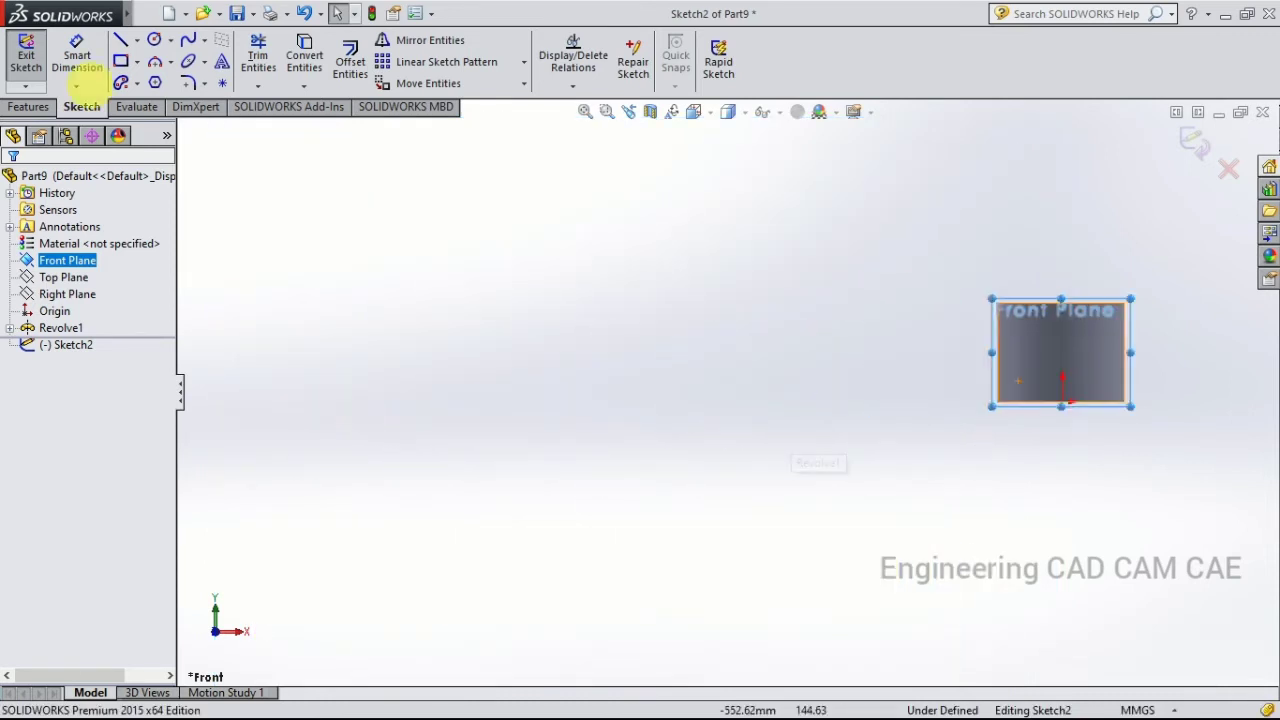
Draw top, vertical and bottom lines left of the cylinder, then end the chain
left_click(121, 43)
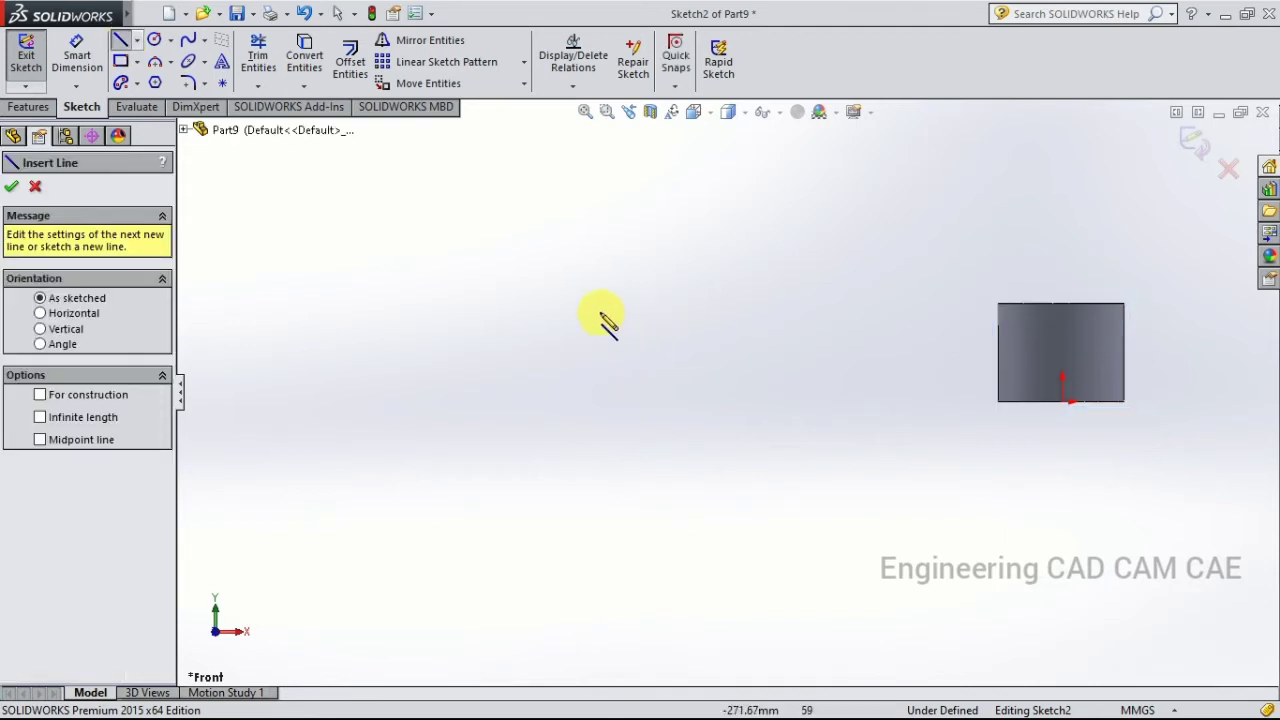
left_click(552, 316)
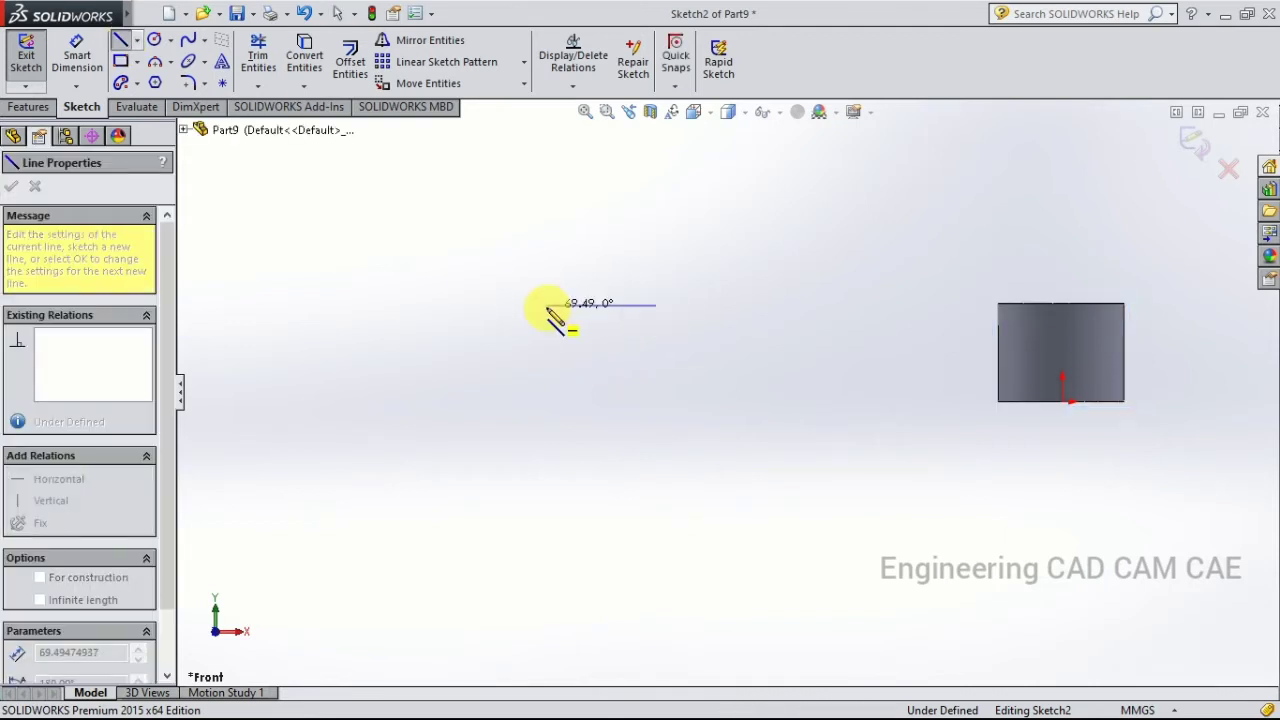
left_click(547, 305)
left_click(546, 457)
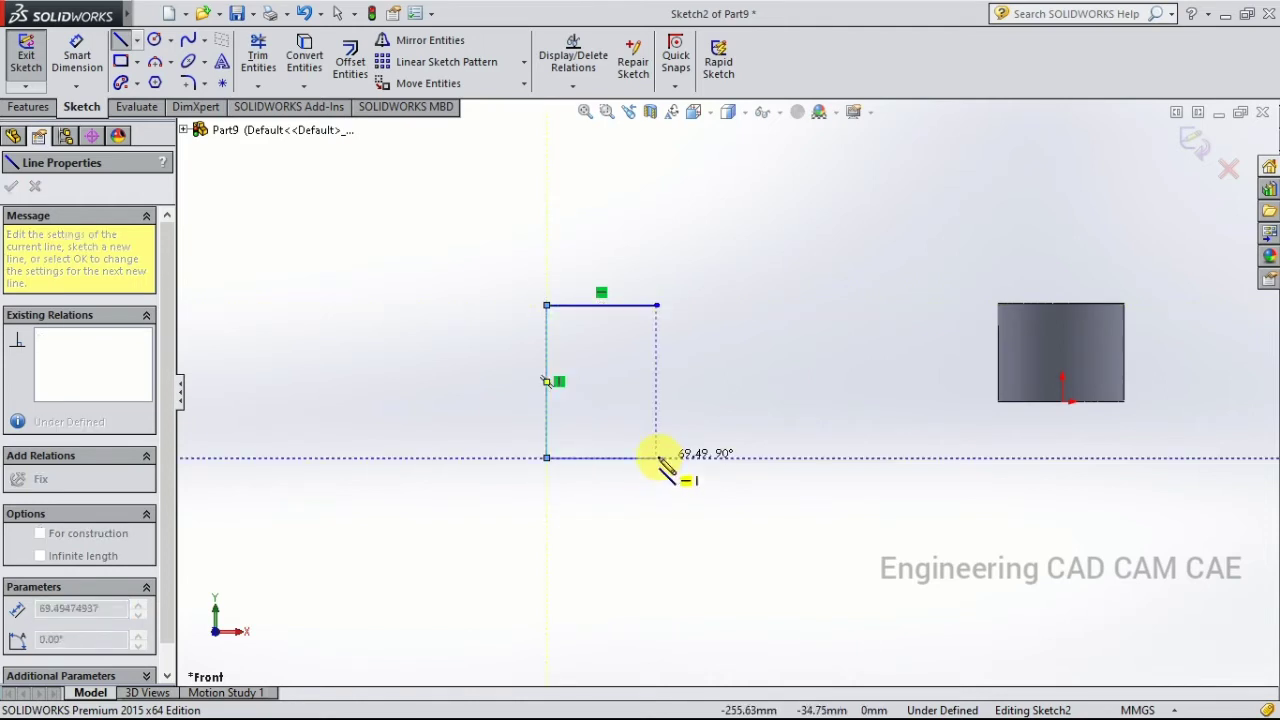
left_click(656, 457)
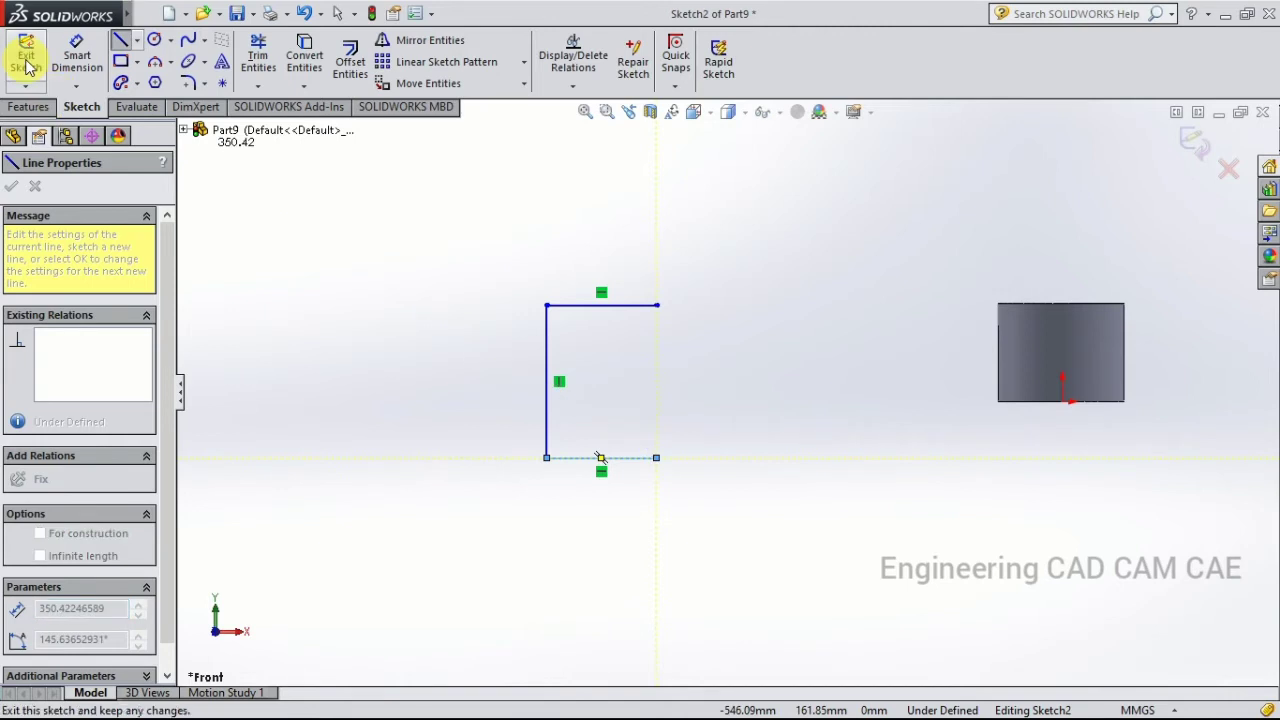
left_click(407, 222)
right_click(450, 236)
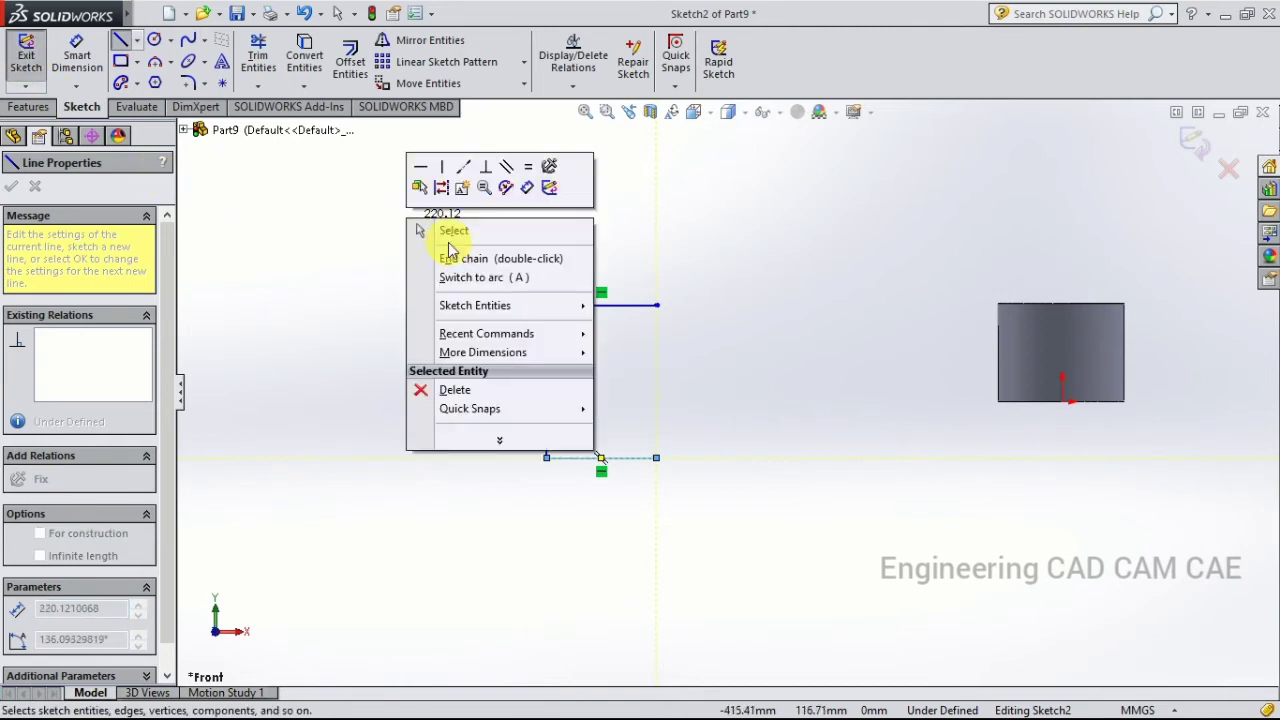
left_click(460, 252)
key("Escape")
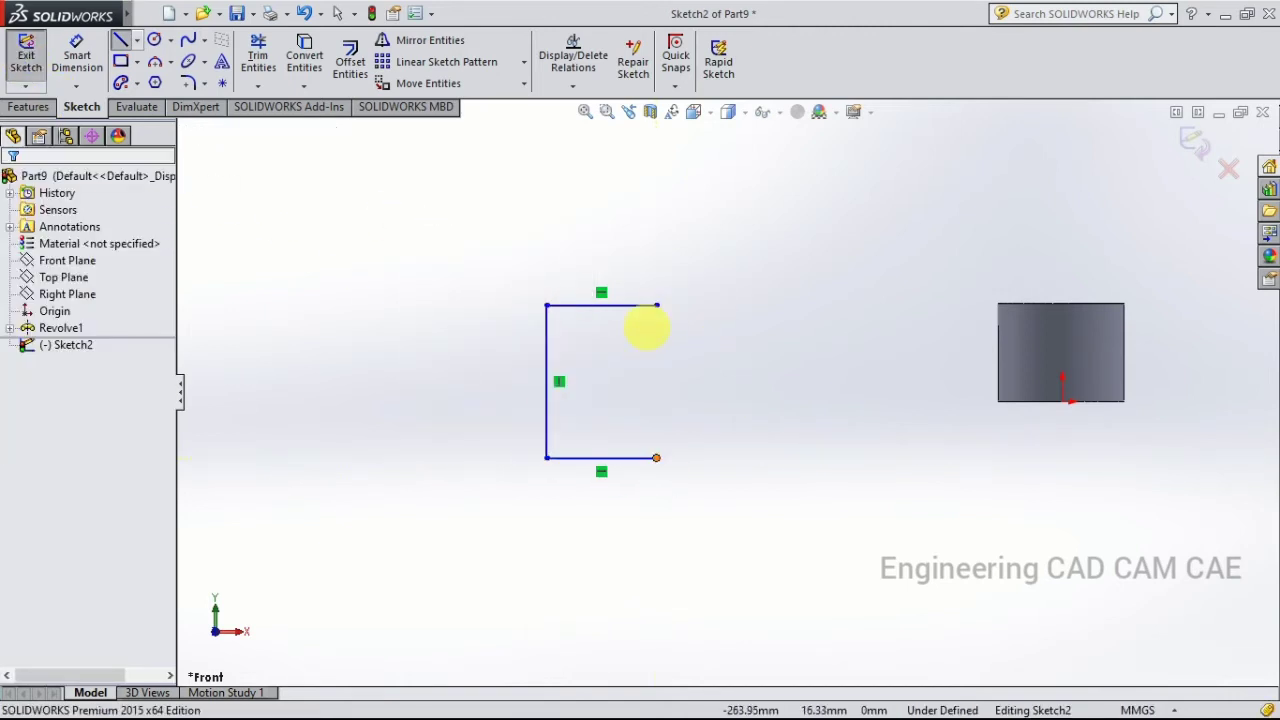
key("Escape")
Exit Sketch2, switch to isometric, and start a Revolved Boss/Base on the profile
left_click(33, 68)
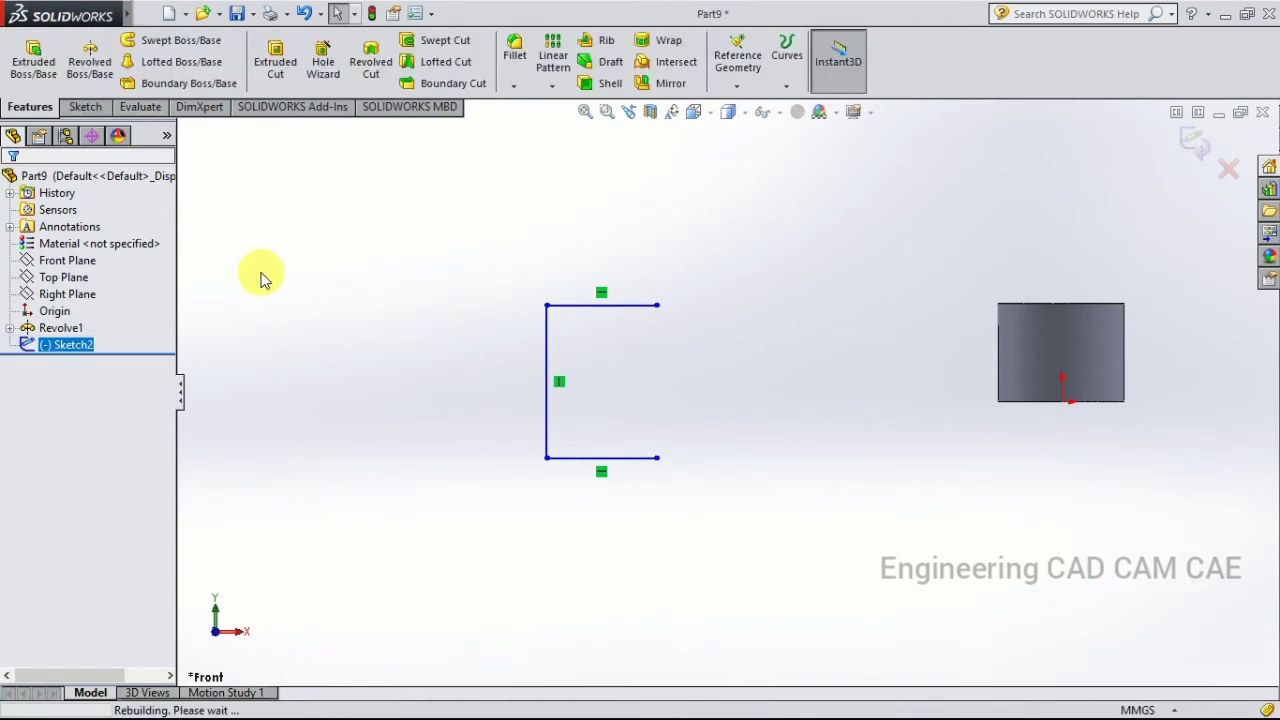
left_click(694, 111)
left_click(790, 160)
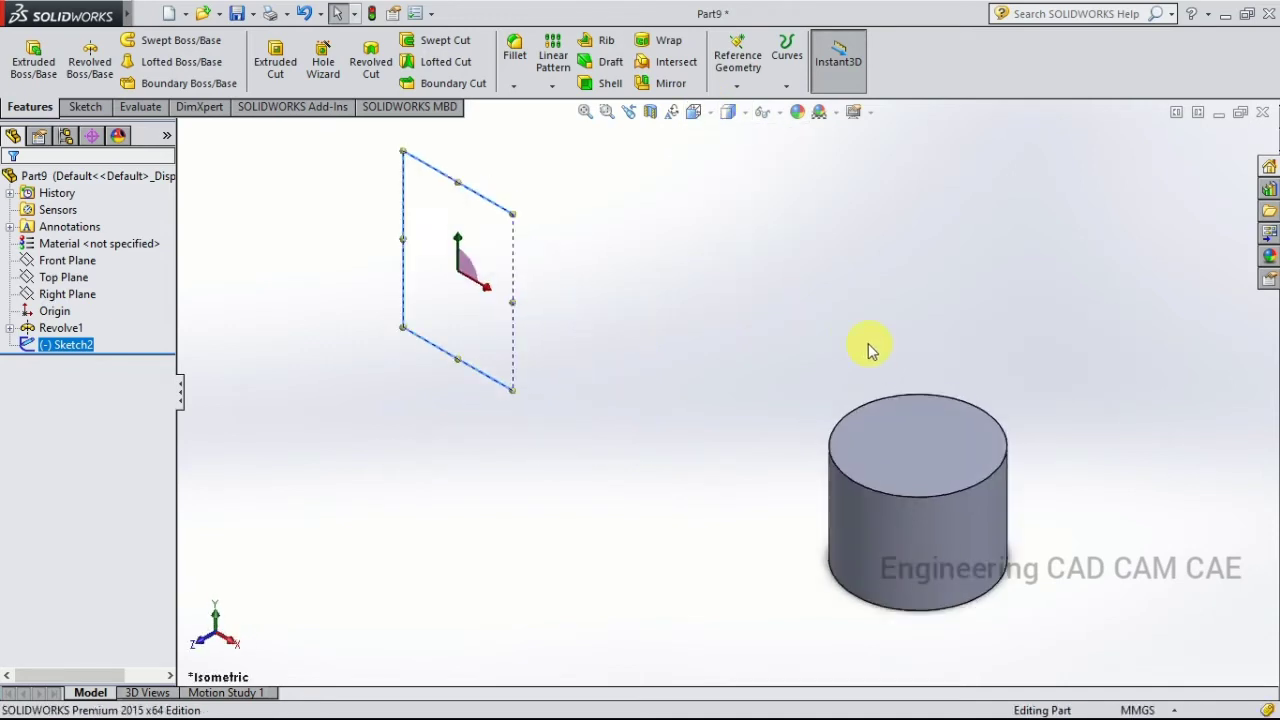
scroll(528, 360, "down", 5)
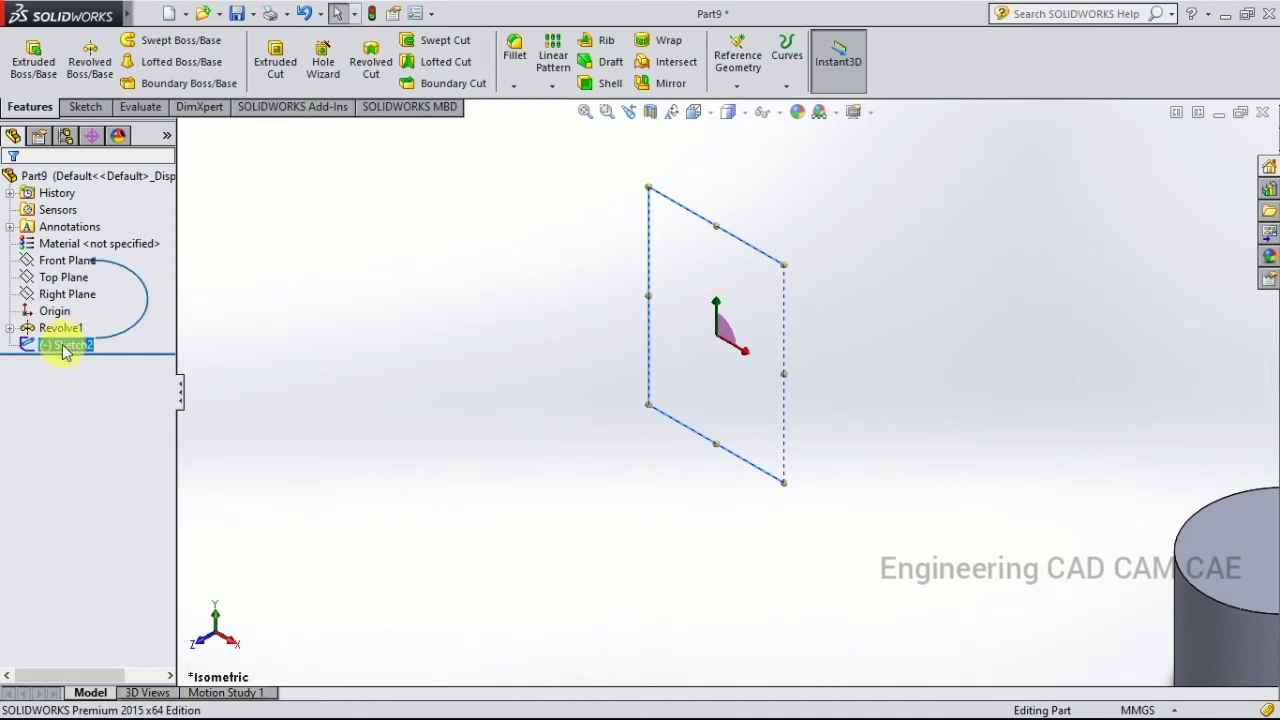
left_click(84, 68)
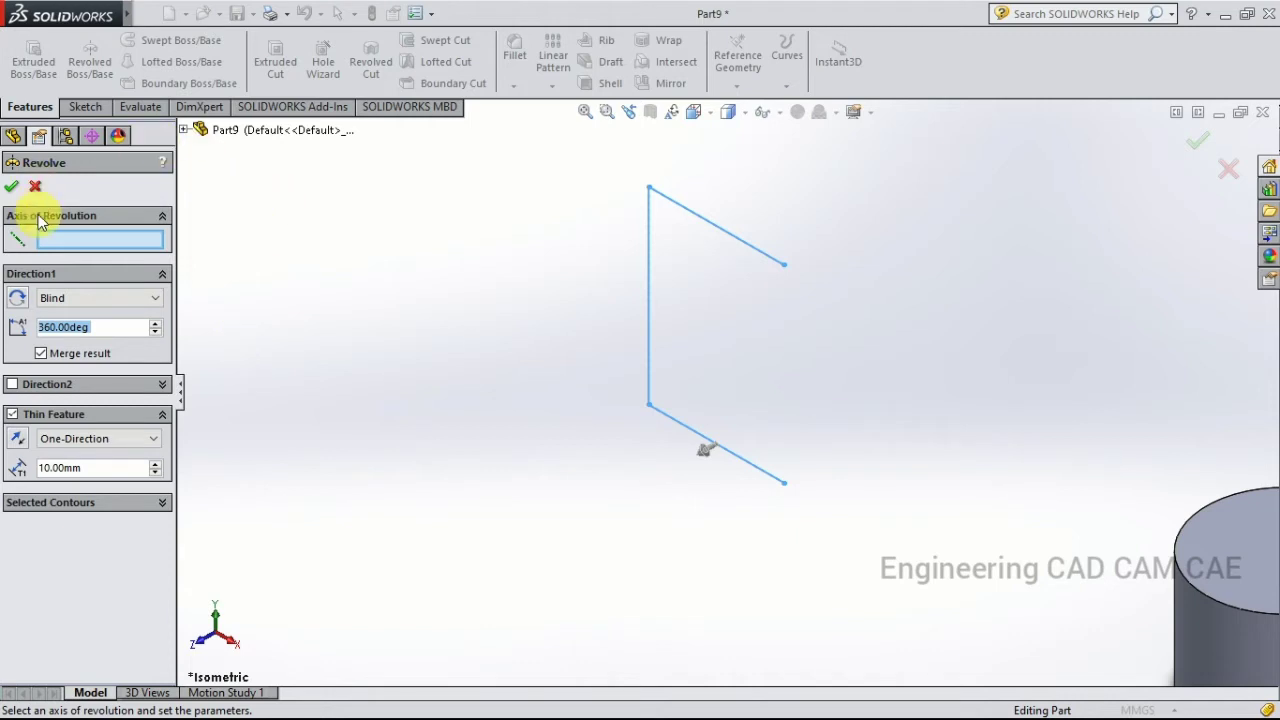
Revolve the profile about its vertical line with a reversed 10.00 mm thin wall, orbiting to inspect
left_click(651, 300)
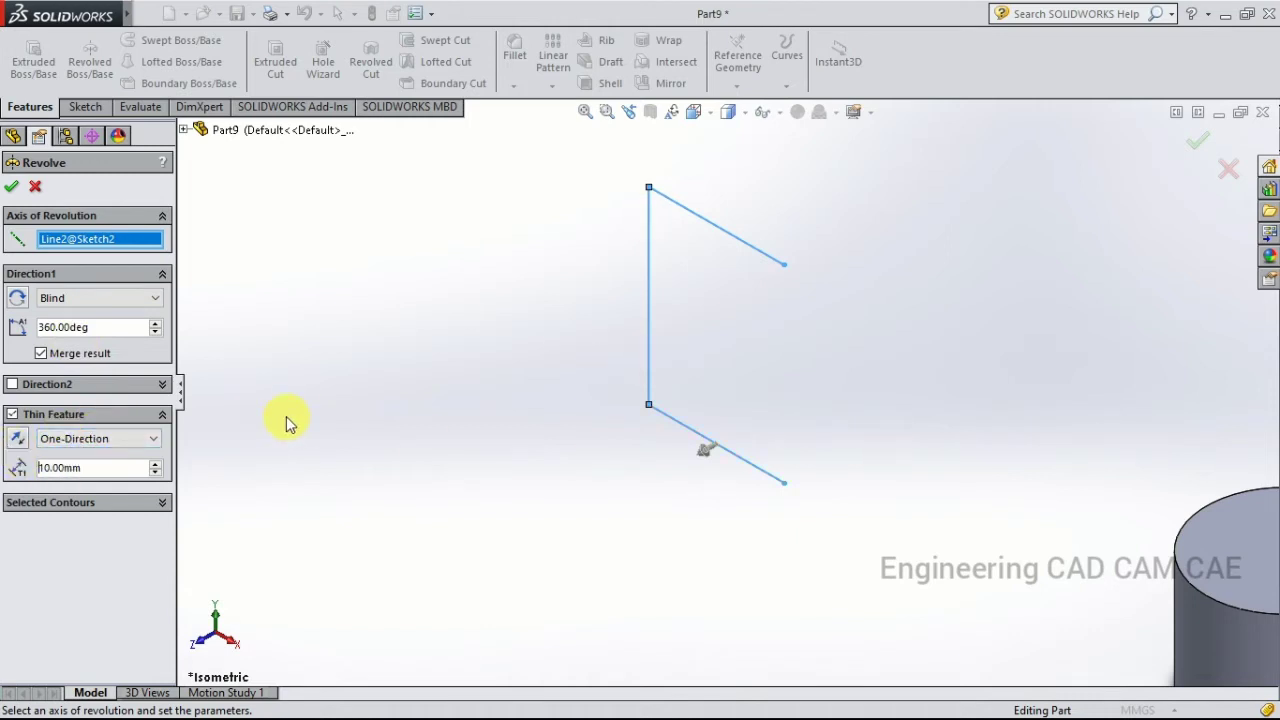
left_click(22, 447)
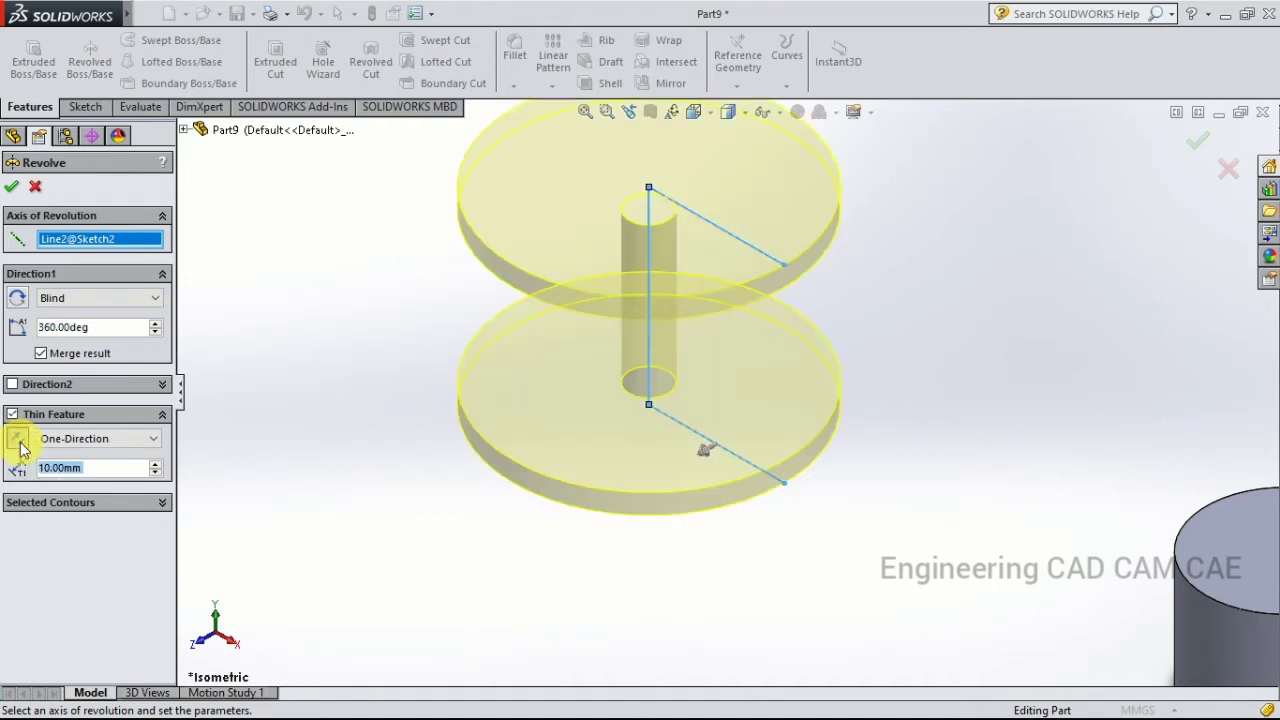
middle_click_drag(641, 583, 659, 440)
scroll(661, 437, "down", 3)
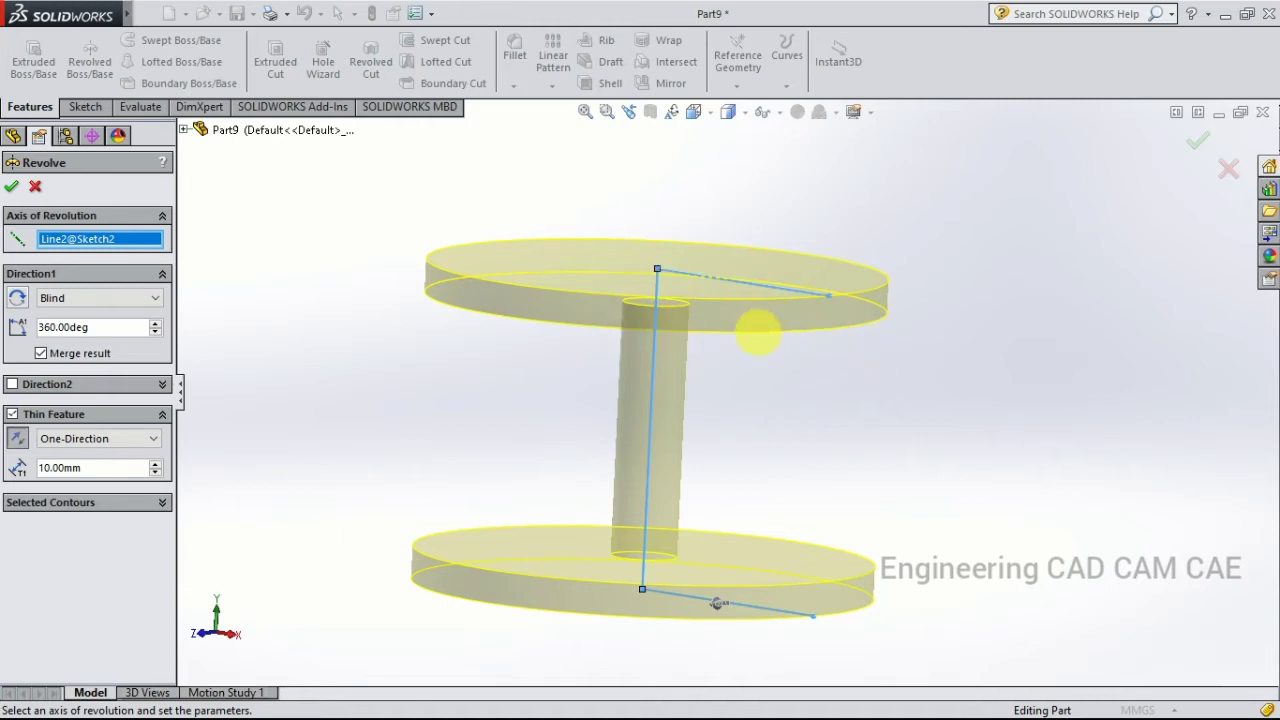
middle_click_drag(758, 333, 794, 258)
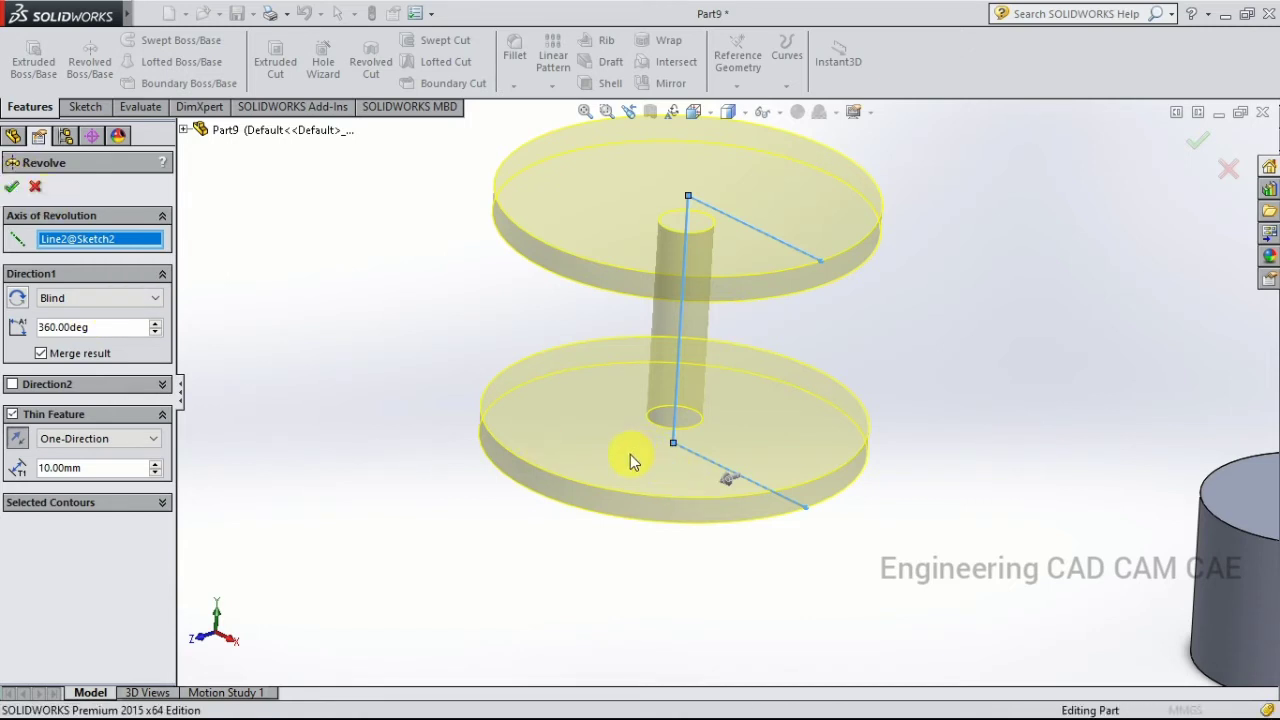
key("Return")
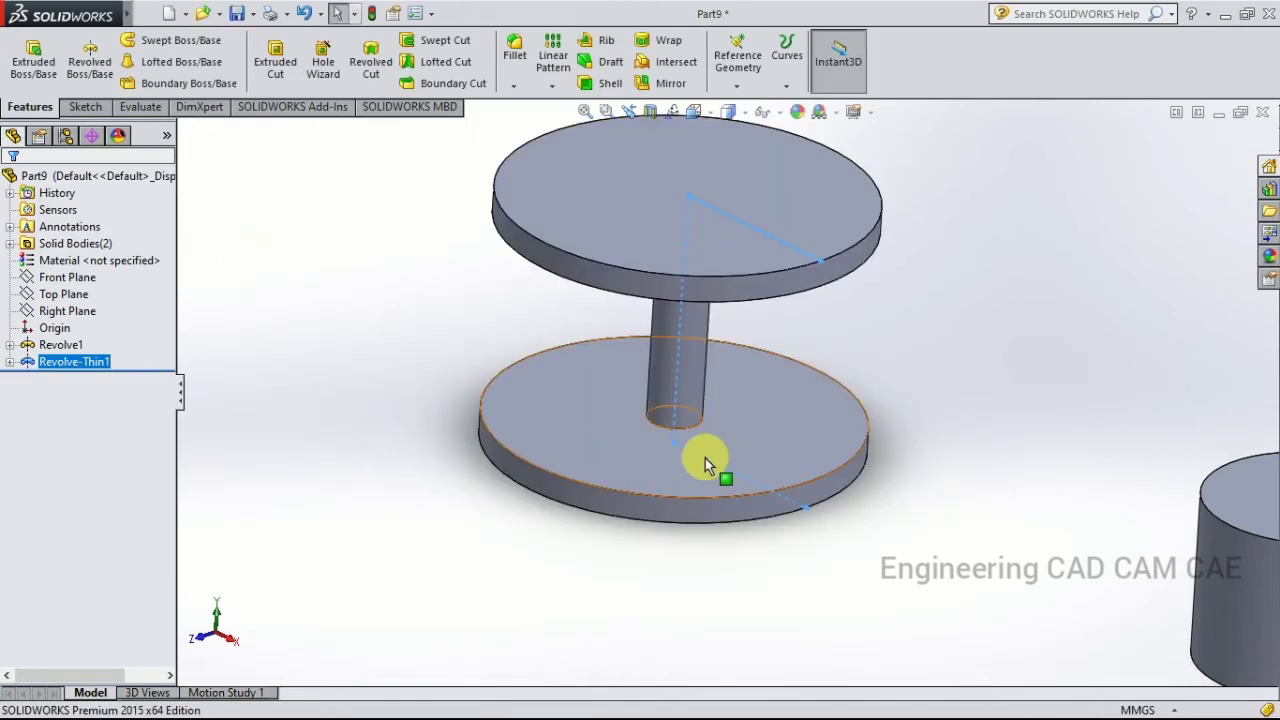
middle_click_drag(691, 400, 591, 386)
scroll(510, 360, "down", 3)
scroll(510, 360, "up", 3)
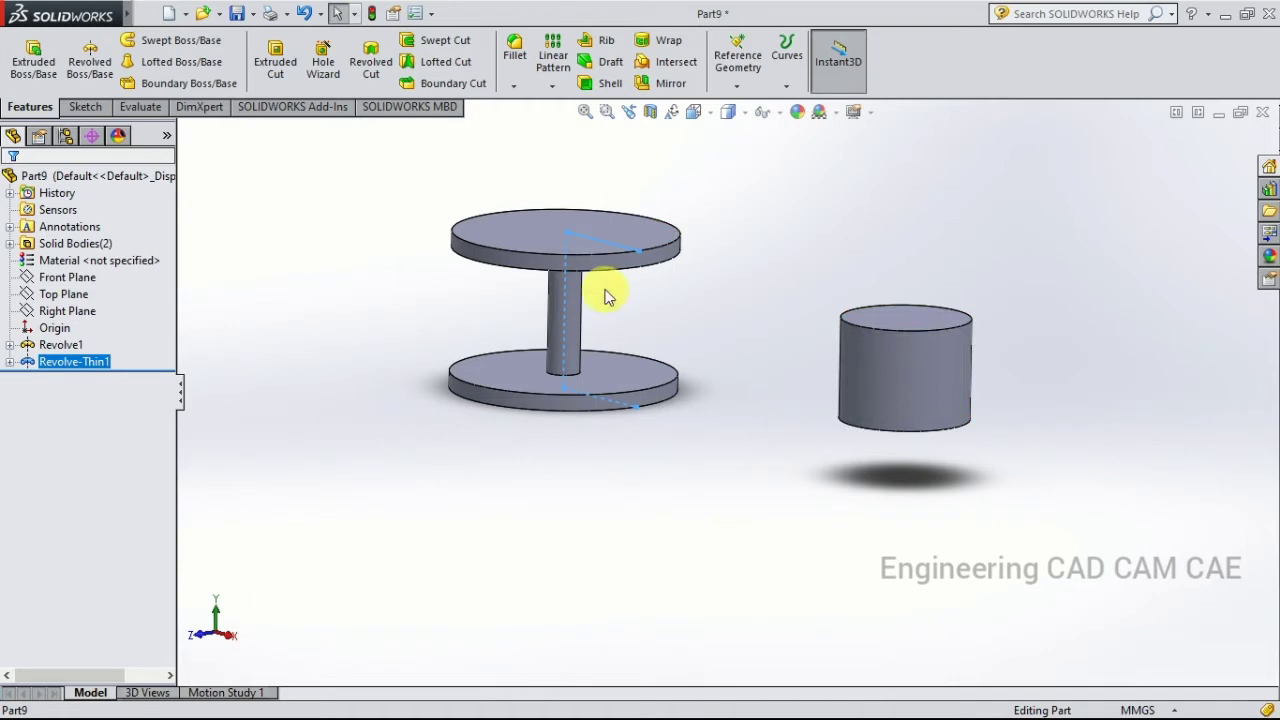
scroll(569, 258, "down", 5)
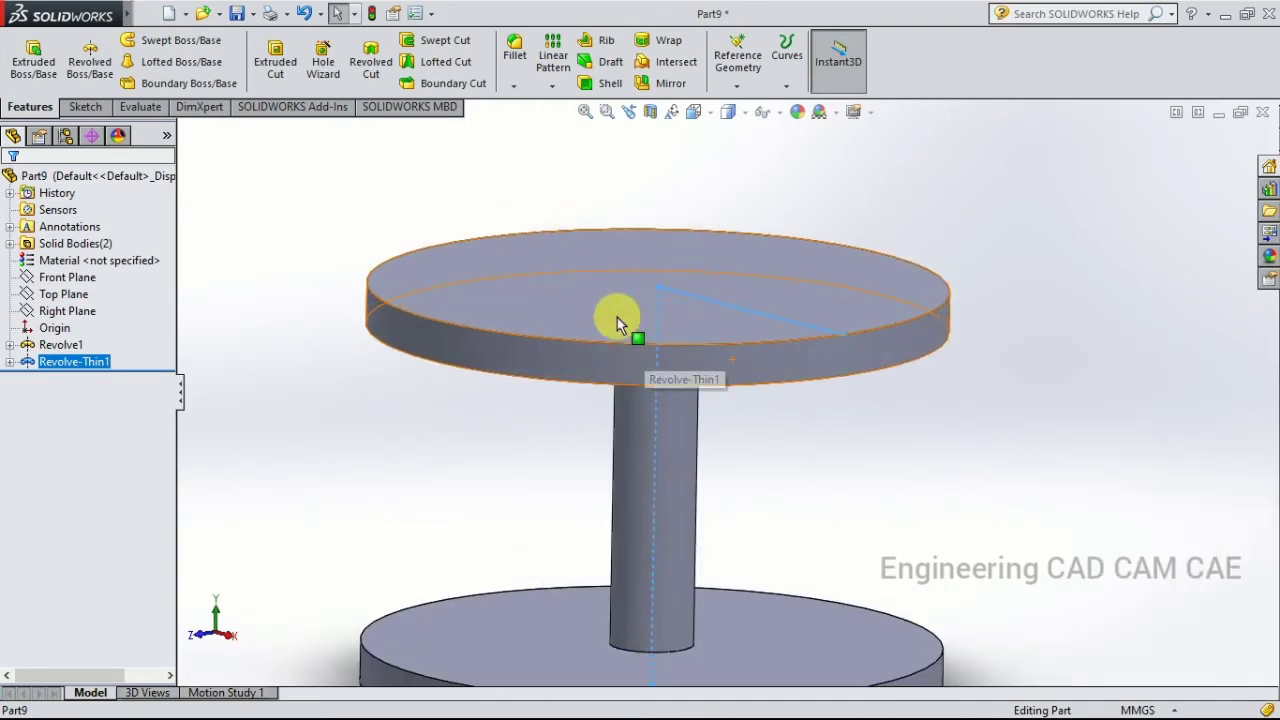
scroll(617, 323, "up", 3)
scroll(714, 449, "down", 2)
scroll(640, 245, "up", 4)
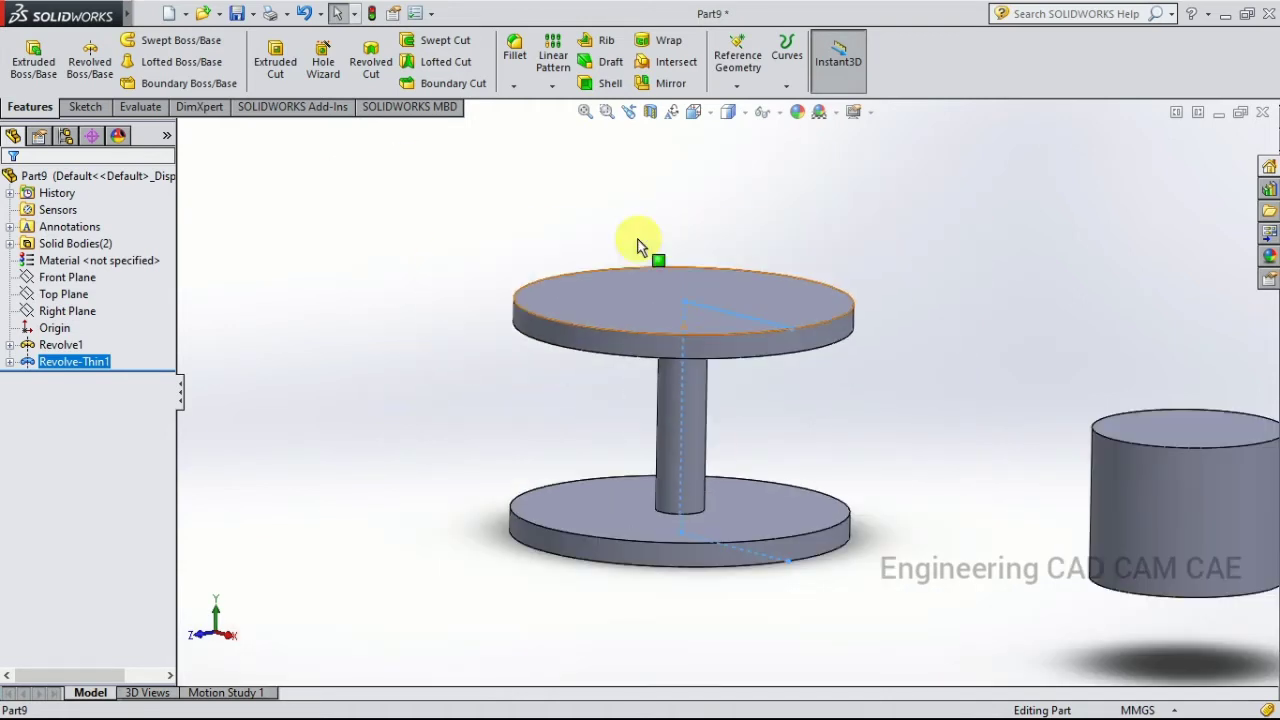
scroll(794, 506, "down", 2)
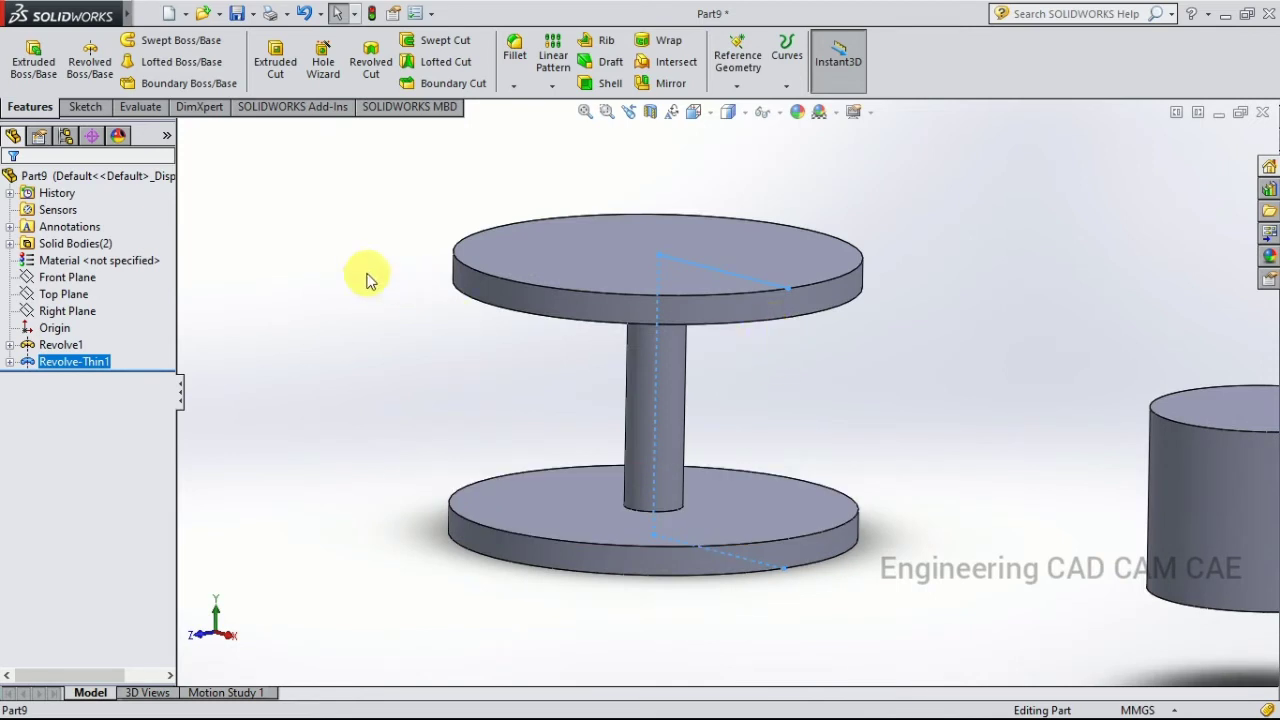
scroll(268, 248, "up", 3)
scroll(1098, 538, "down", 2)
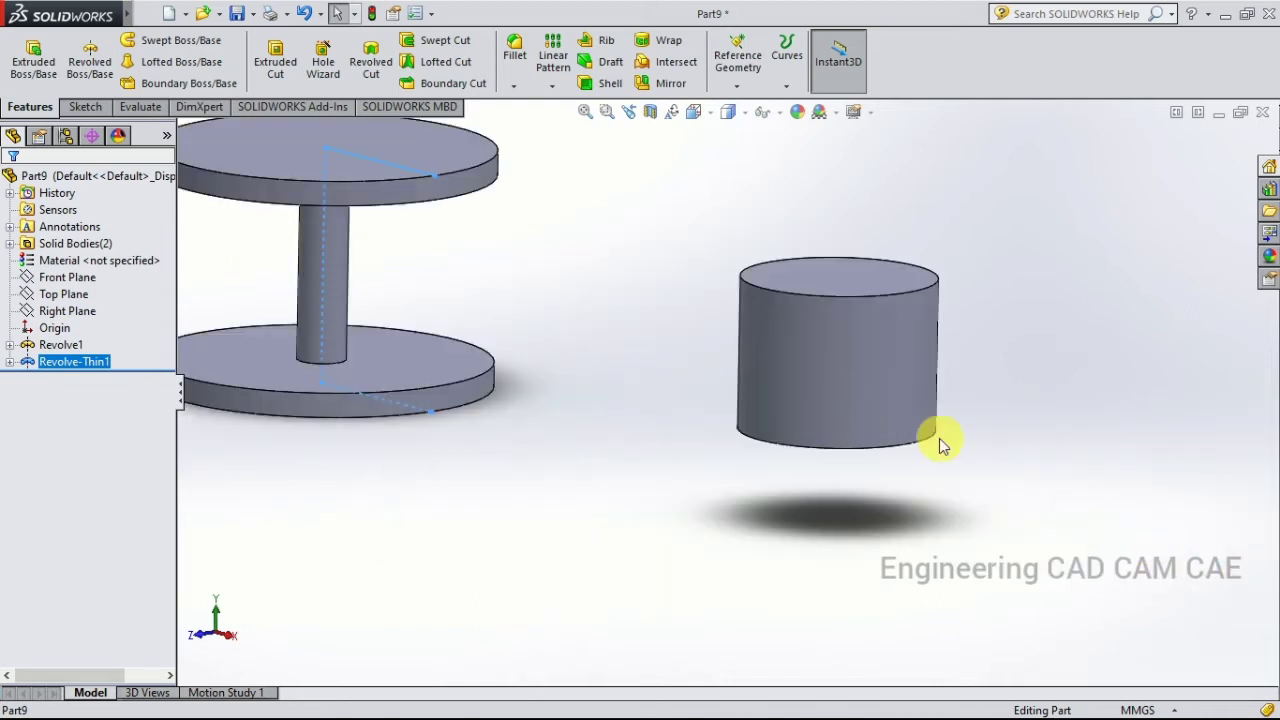
middle_click_drag(815, 320, 729, 486)
scroll(745, 500, "down", 3)
scroll(748, 503, "down", 2)
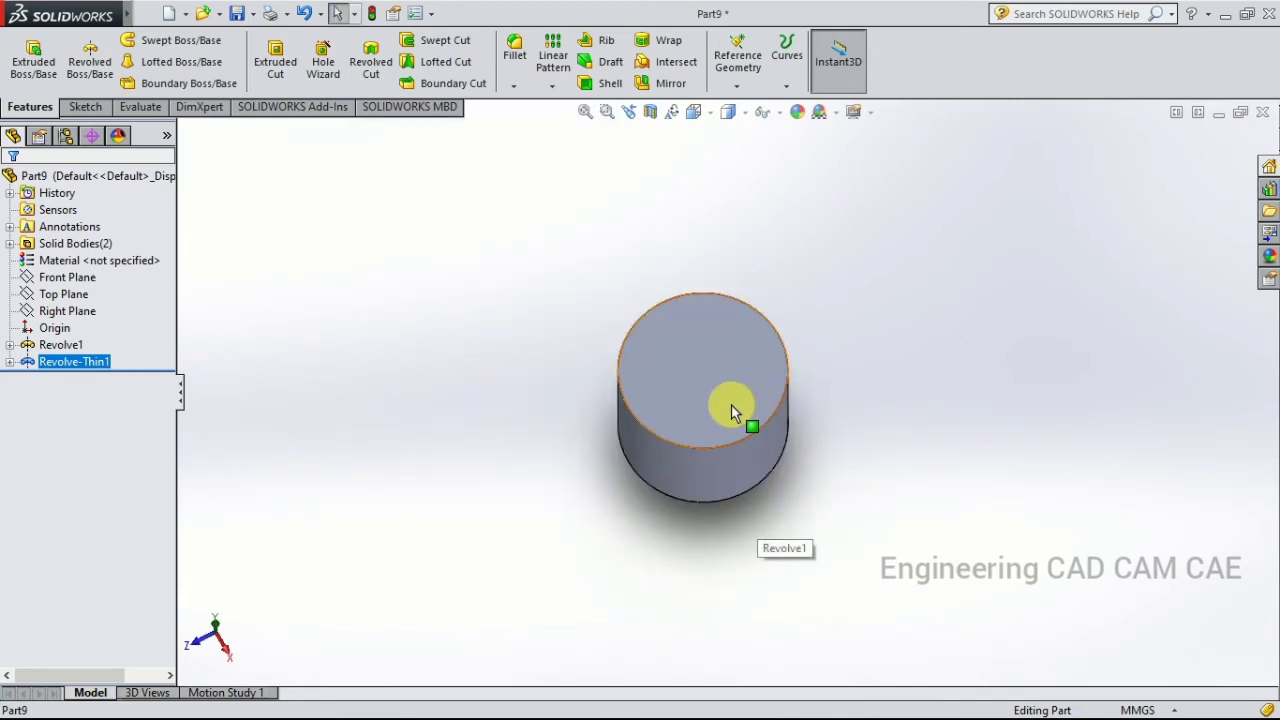
Start a sketch on the cylinder's top face, viewed Normal To
left_click(672, 376)
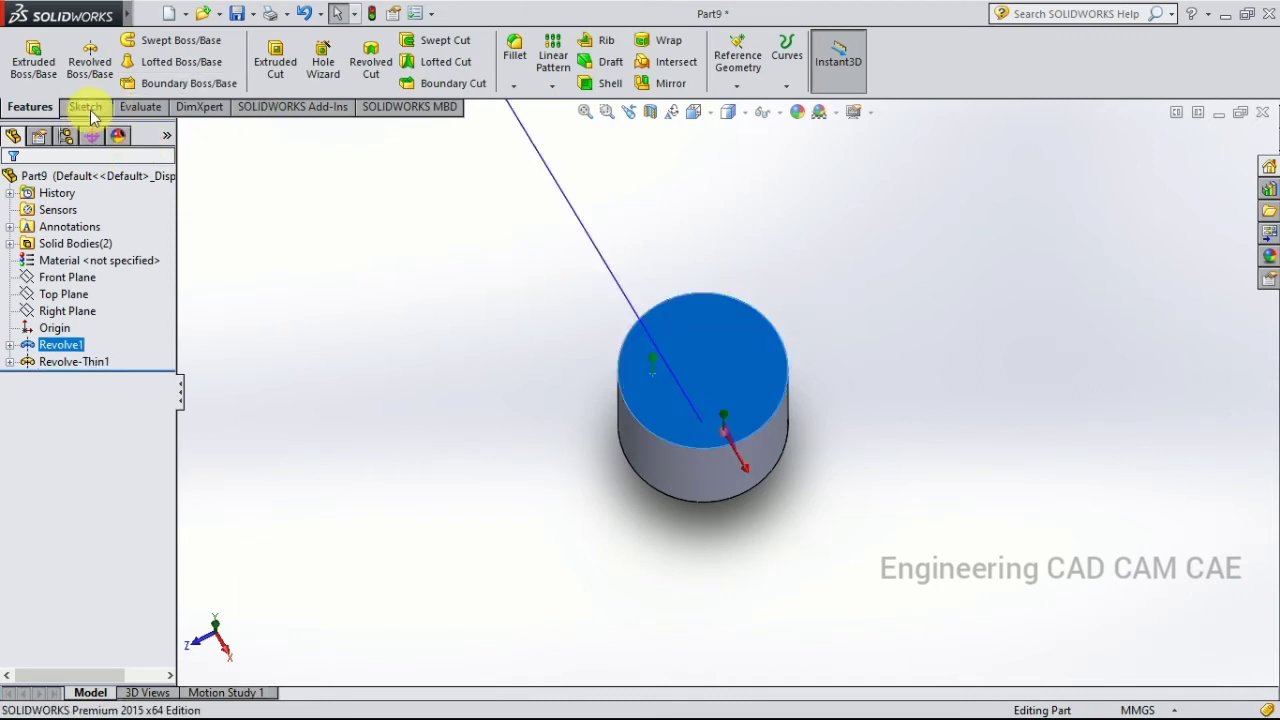
left_click(86, 107)
left_click(24, 50)
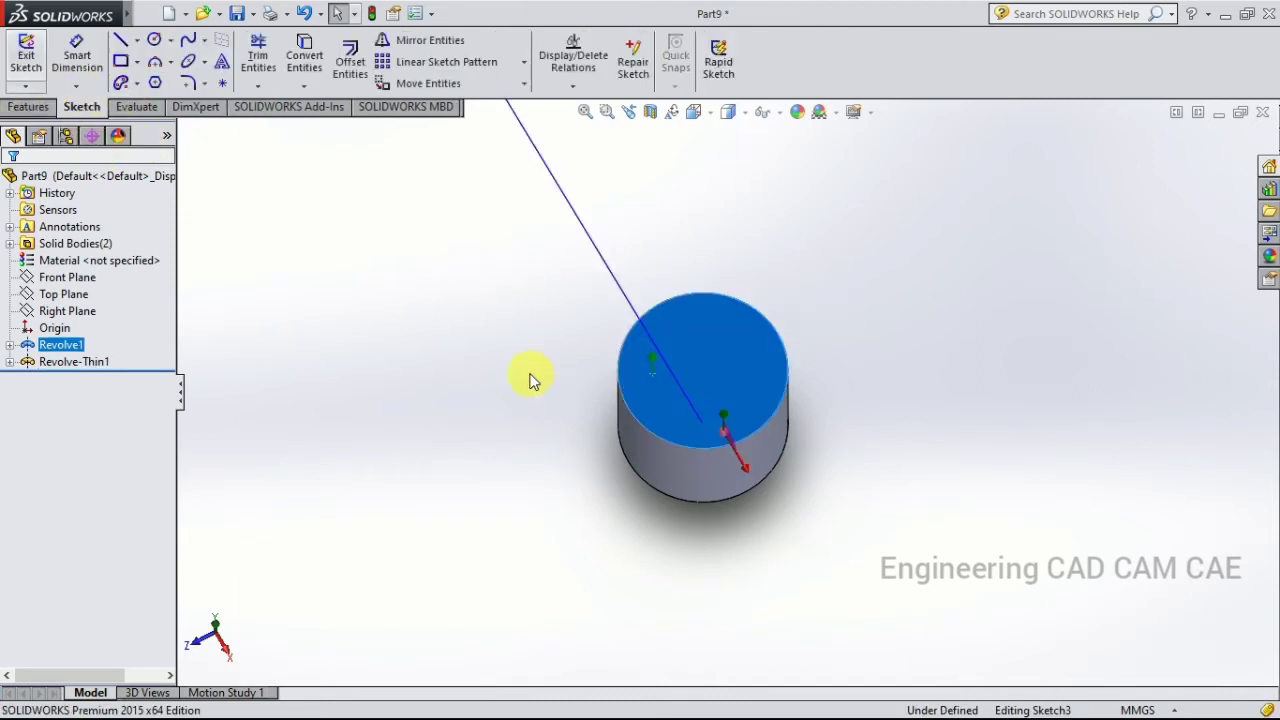
left_click(708, 114)
left_click(789, 208)
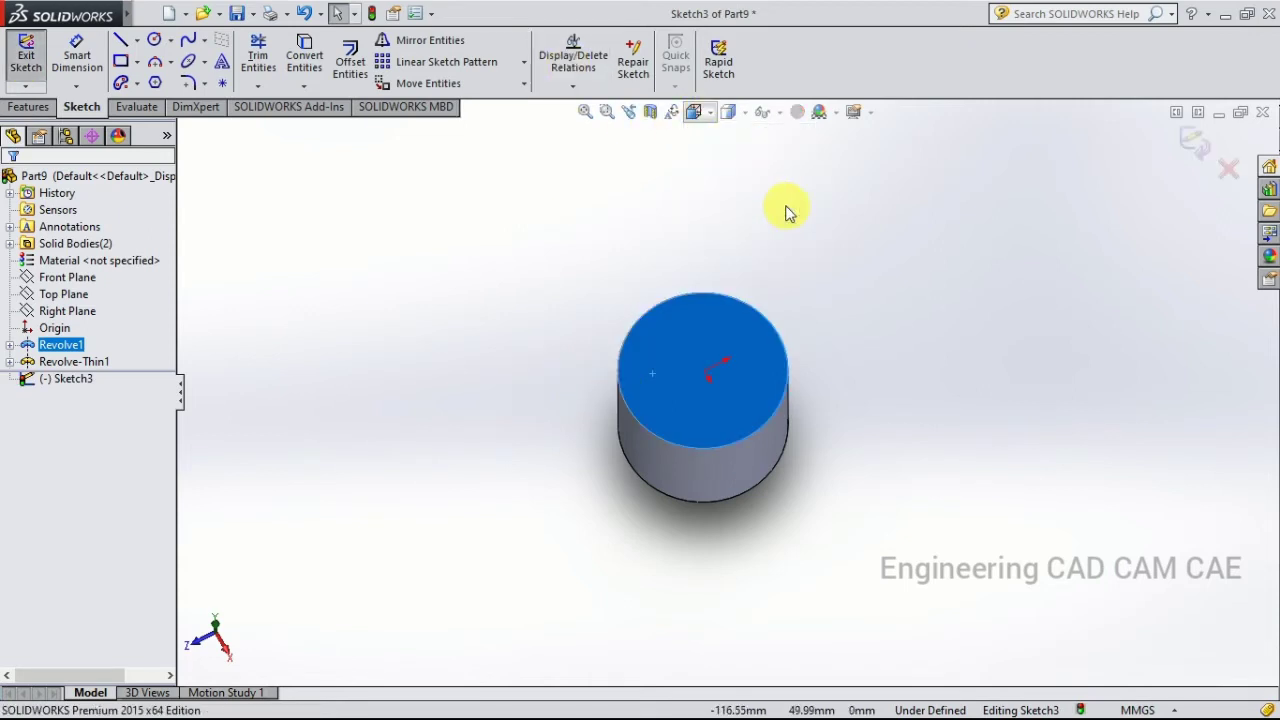
scroll(1080, 425, "down", 2)
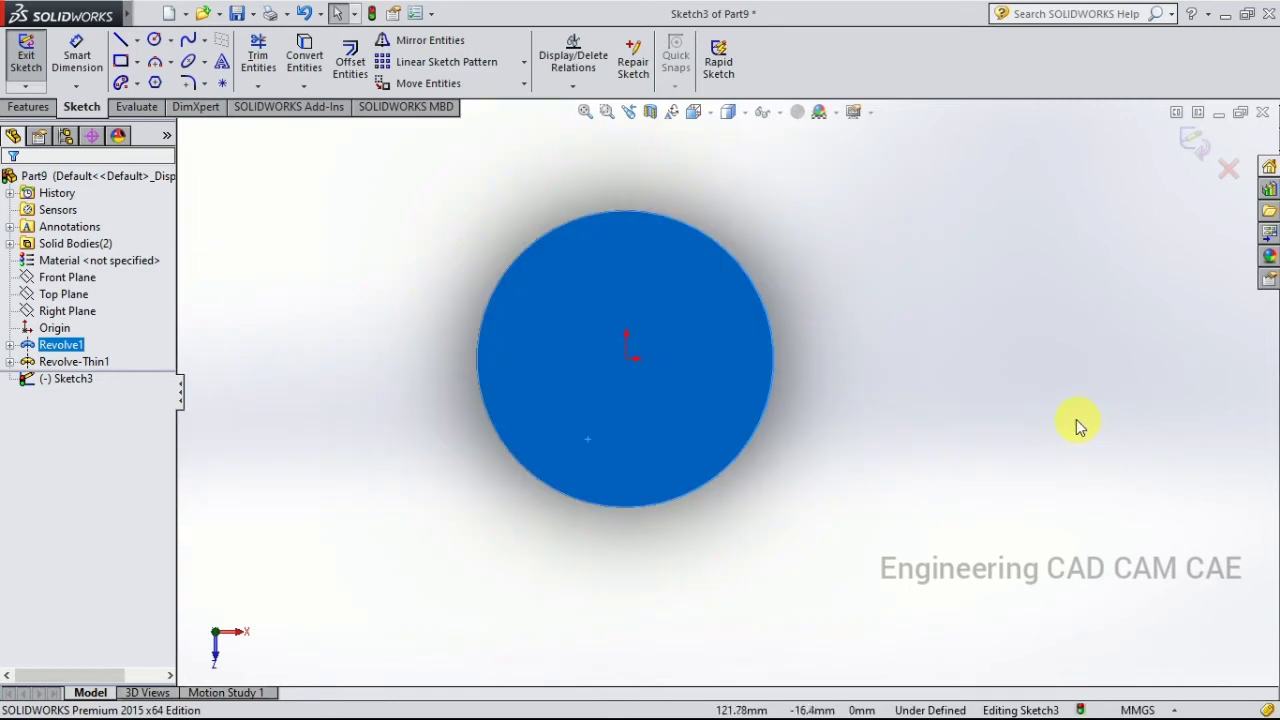
scroll(980, 320, "down", 1)
scroll(320, 175, "down", 1)
Draw a circle of radius about 10.9 at the origin, exit, and view isometric
left_click(157, 39)
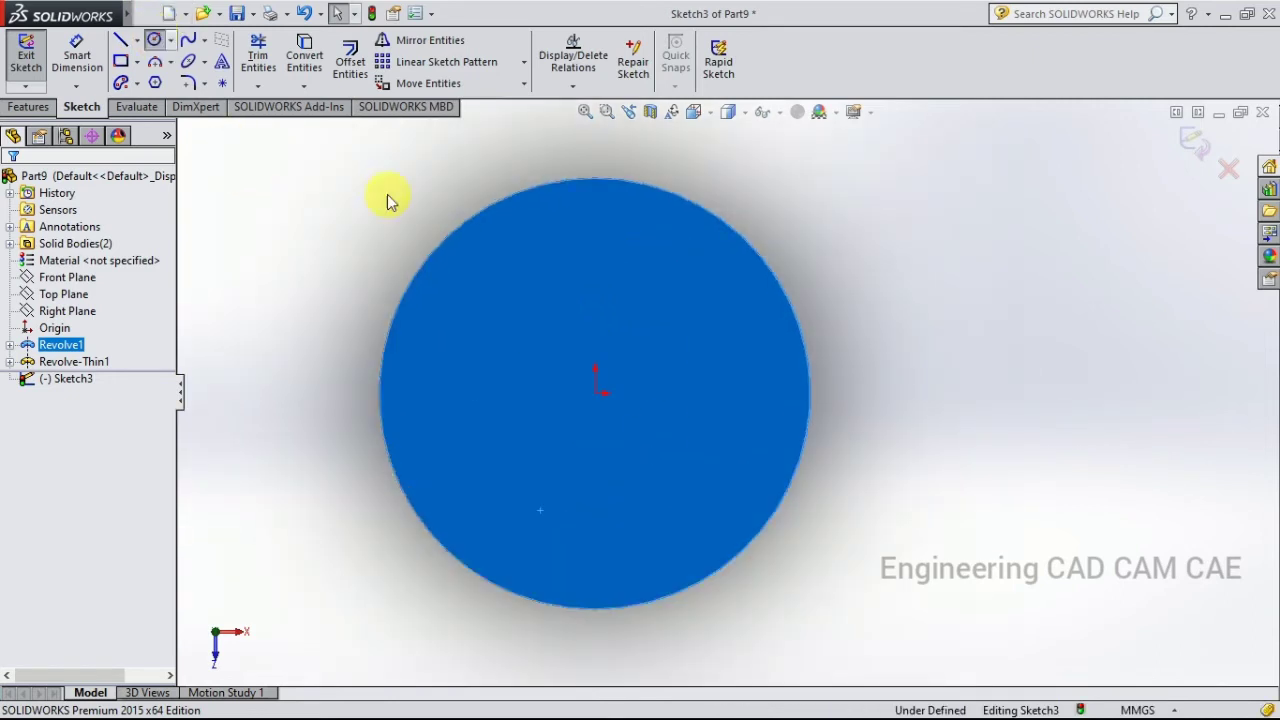
left_click(595, 393)
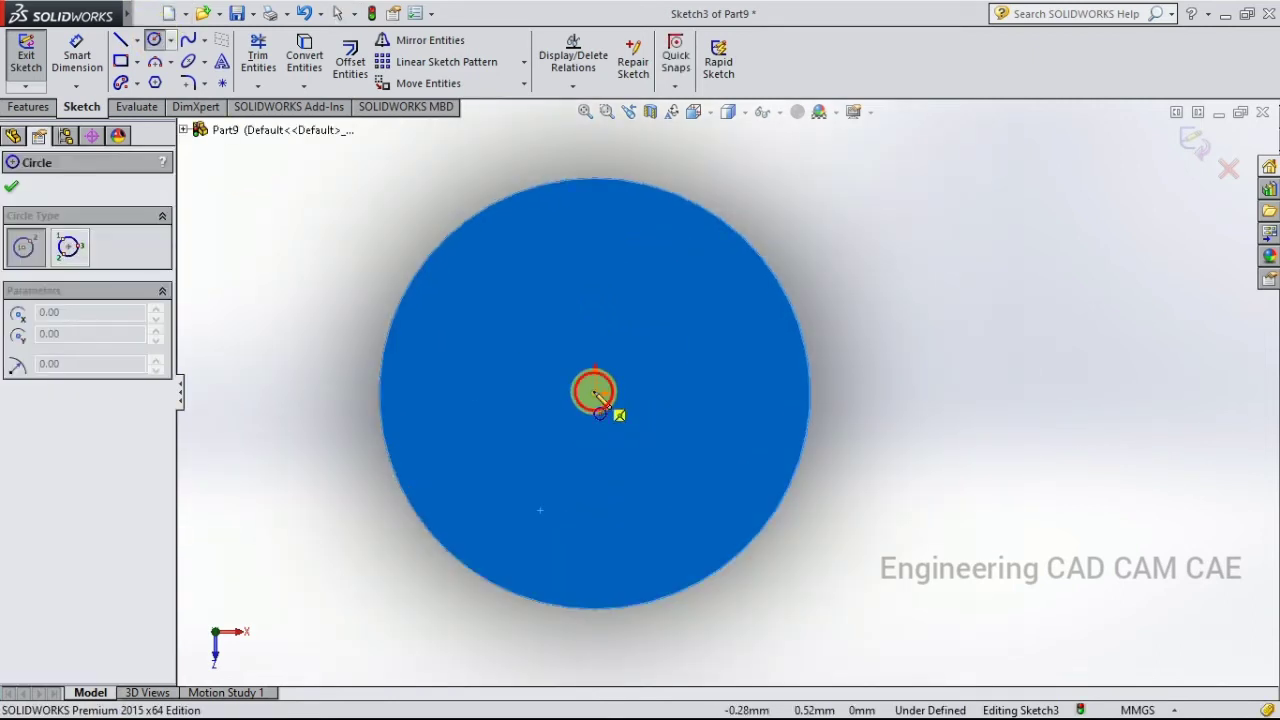
left_click(651, 370)
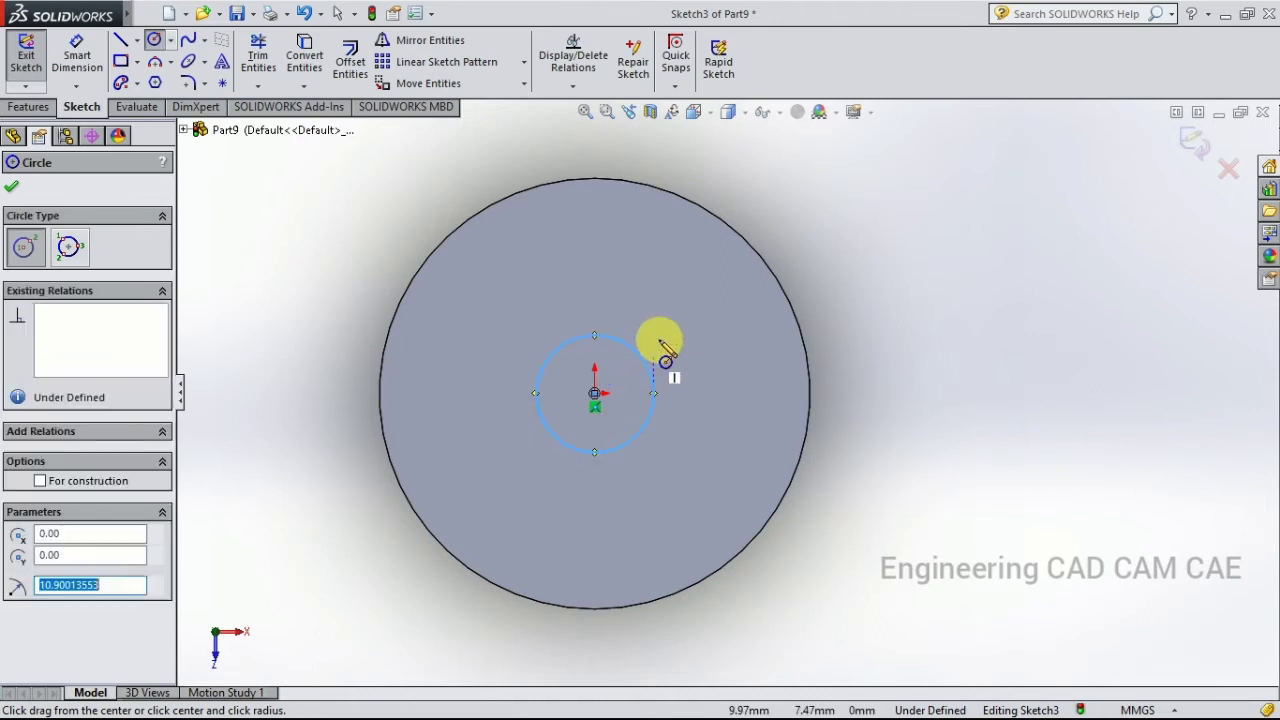
left_click(30, 58)
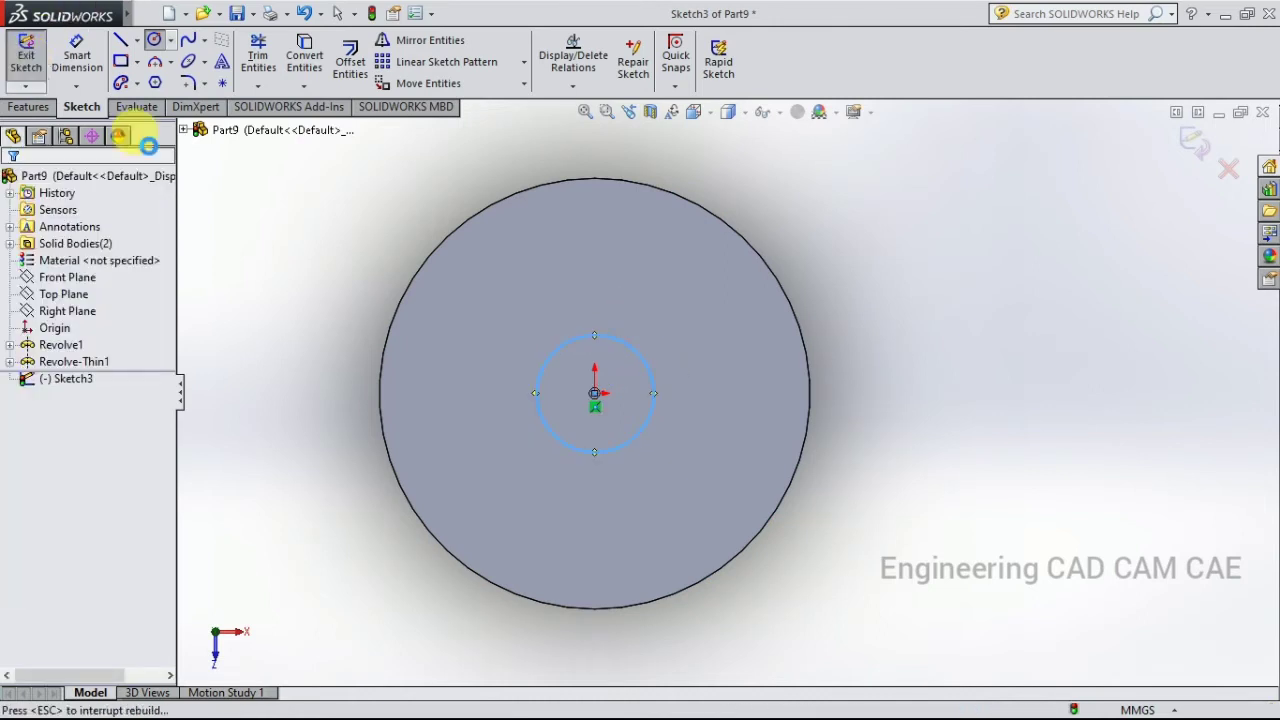
left_click(694, 111)
left_click(788, 162)
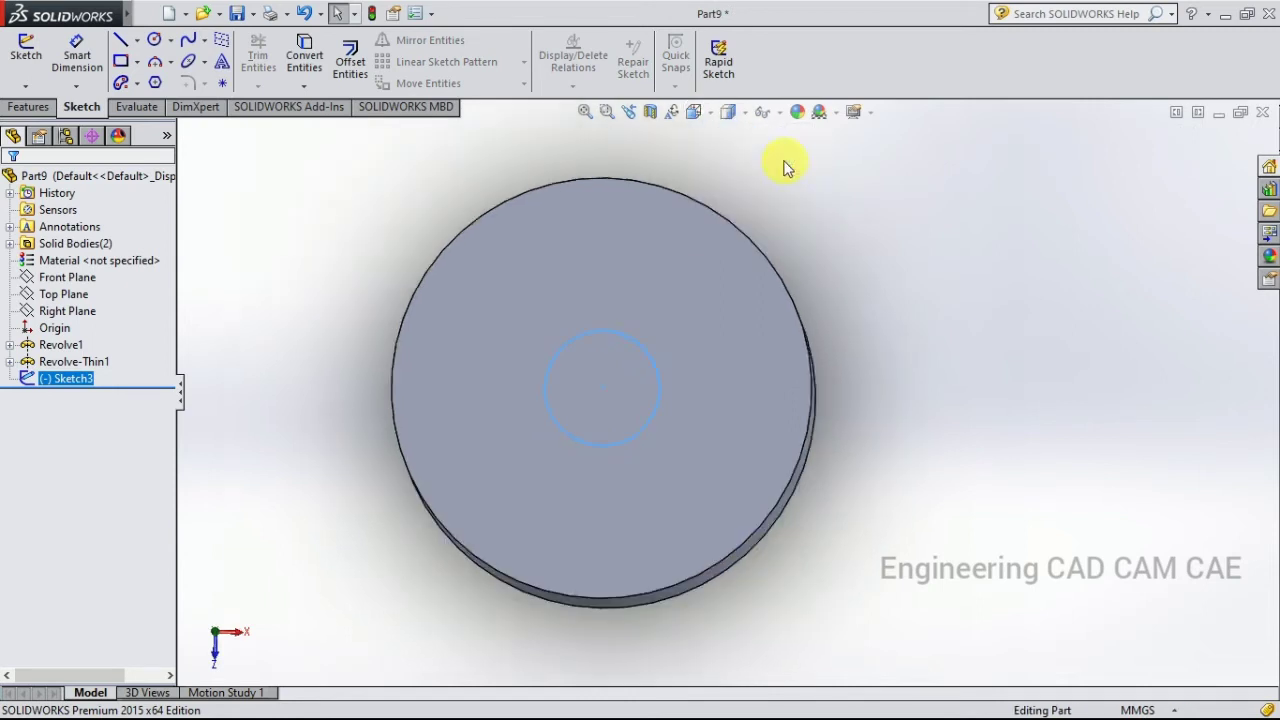
scroll(1022, 527, "down", 3)
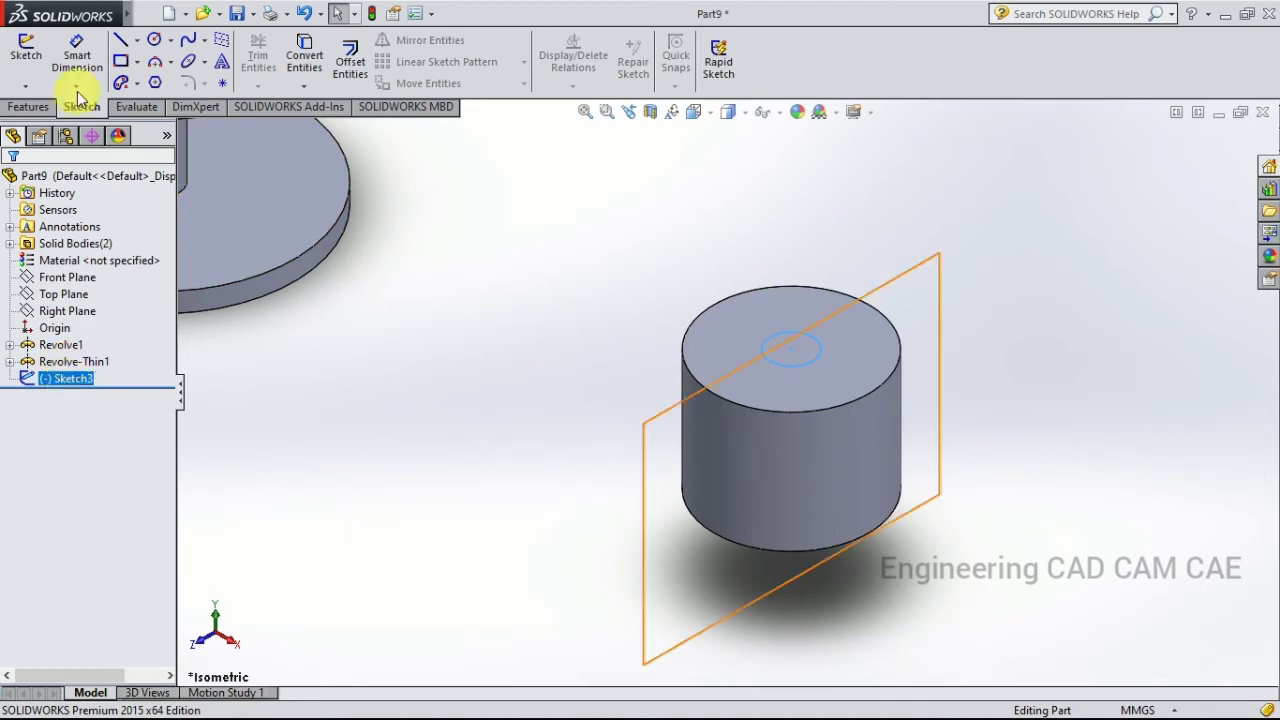
Extrude-cut the circle Through All to bore a hole along the cylinder's axis, then view Isometric
left_click(28, 106)
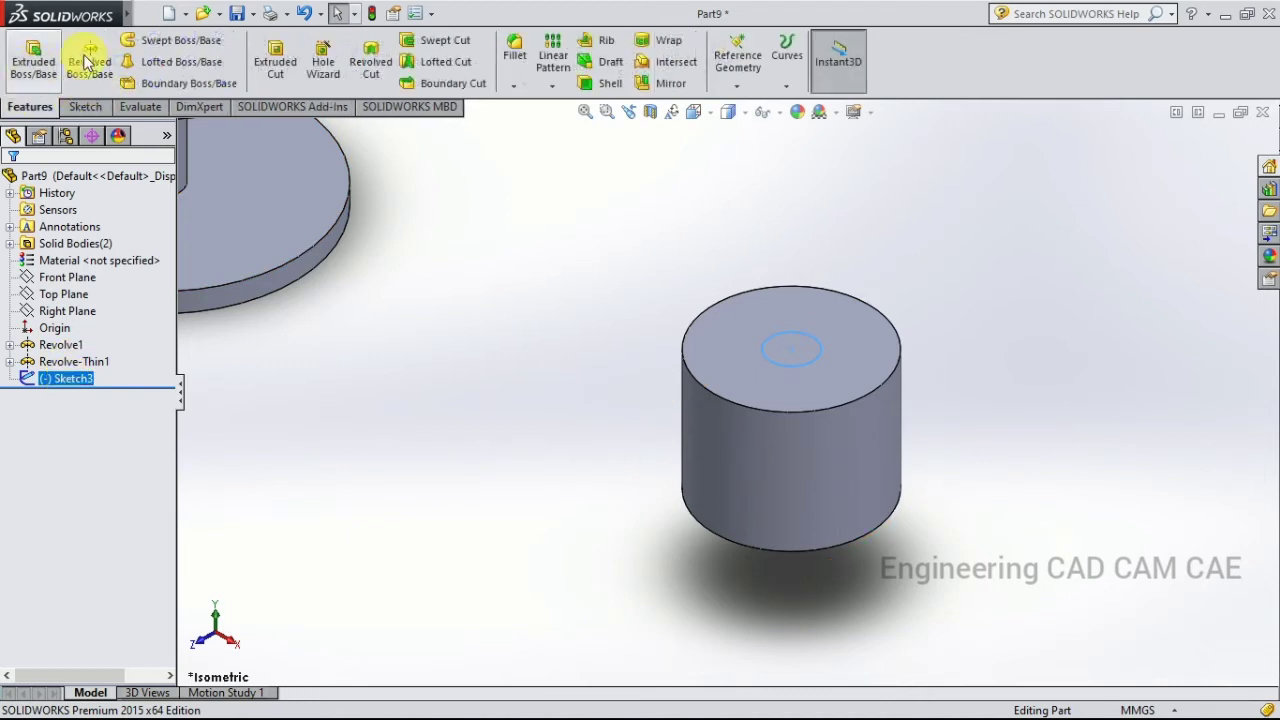
left_click(275, 60)
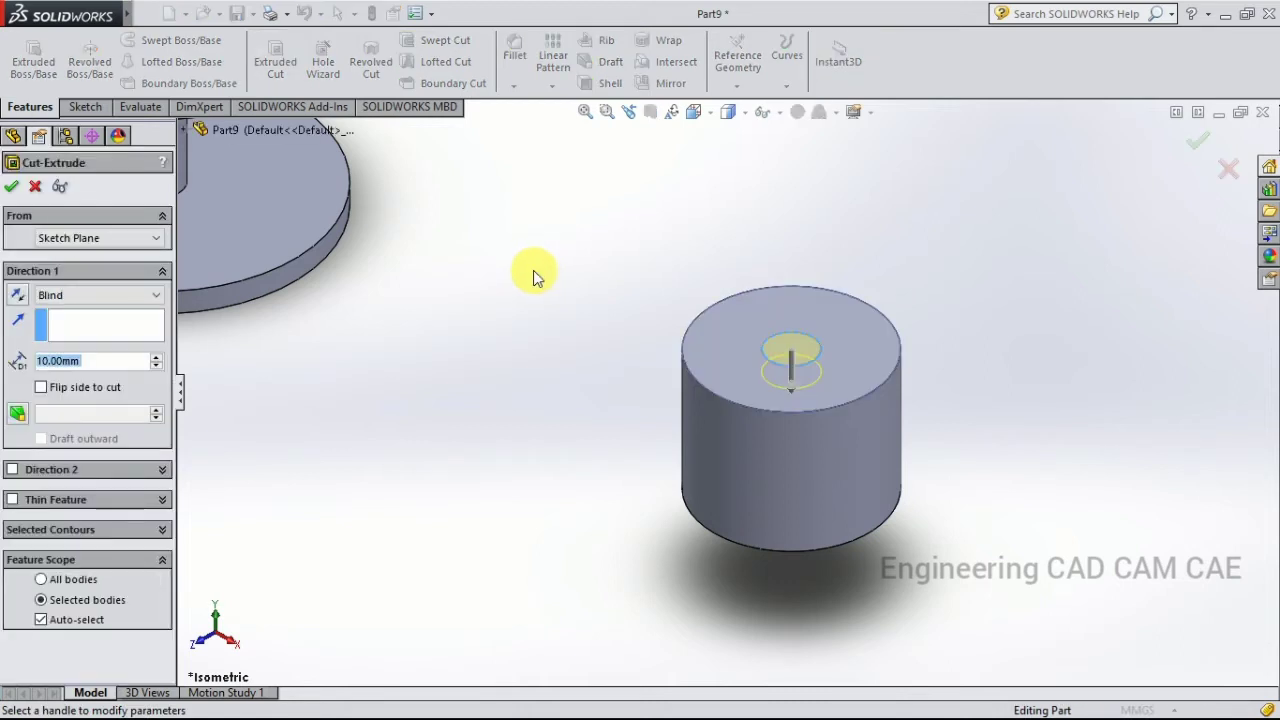
left_click(73, 295)
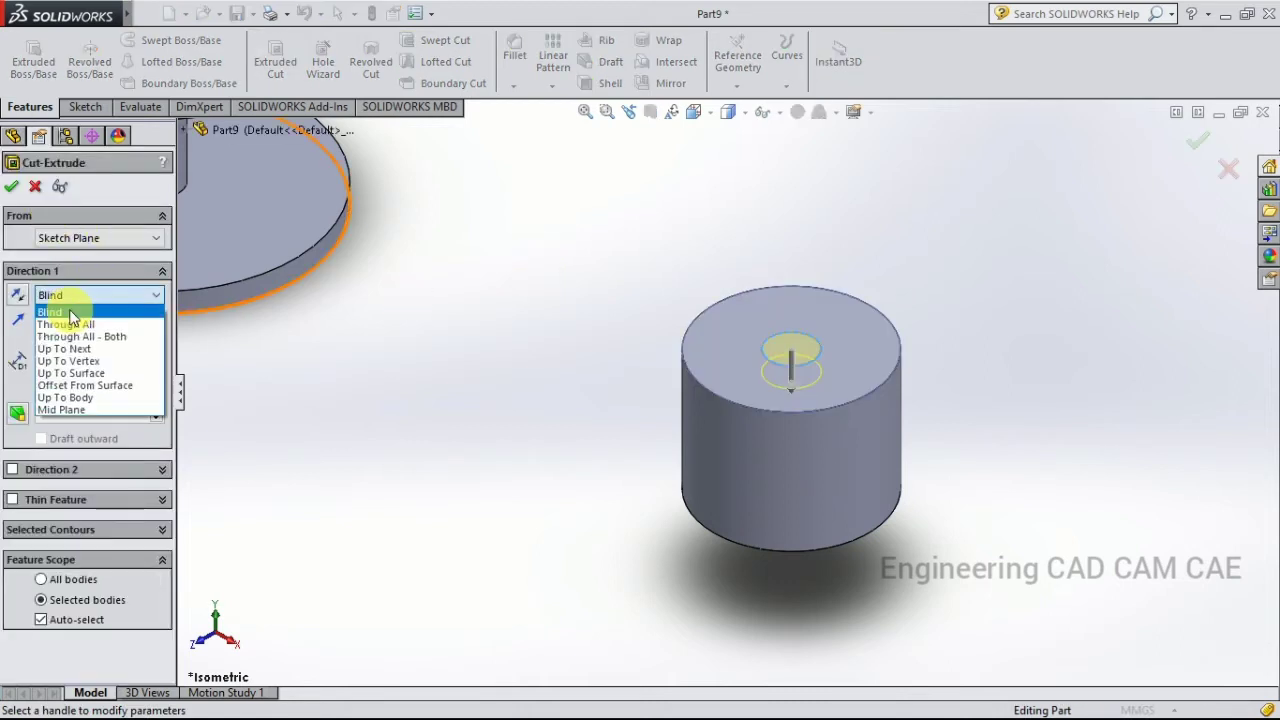
left_click(68, 326)
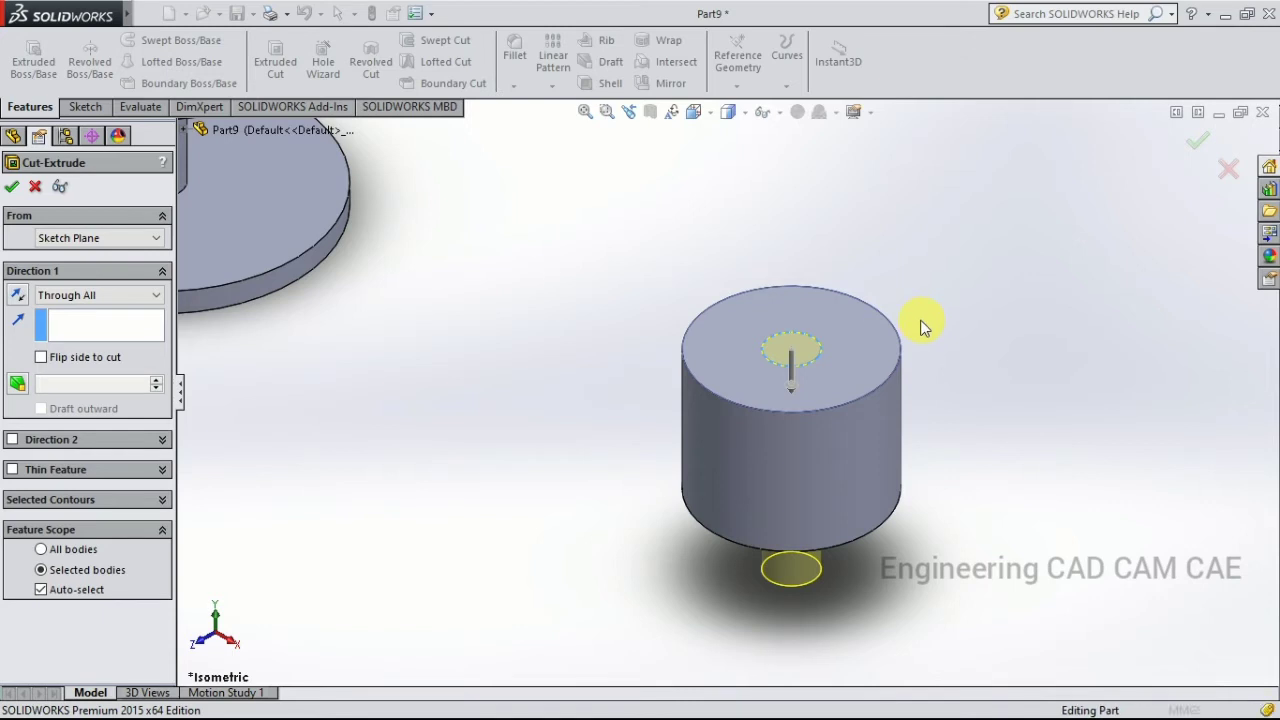
left_click(12, 186)
middle_click_drag(866, 310, 1140, 683)
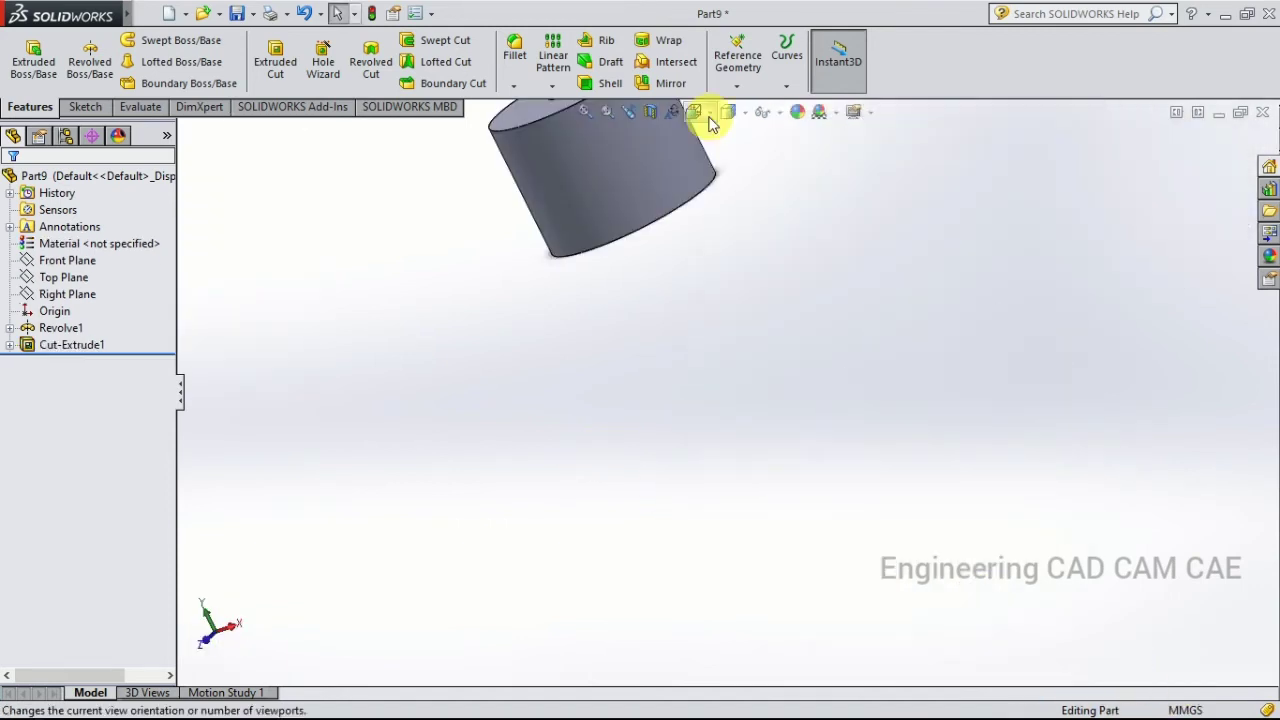
left_click(706, 113)
left_click(794, 160)
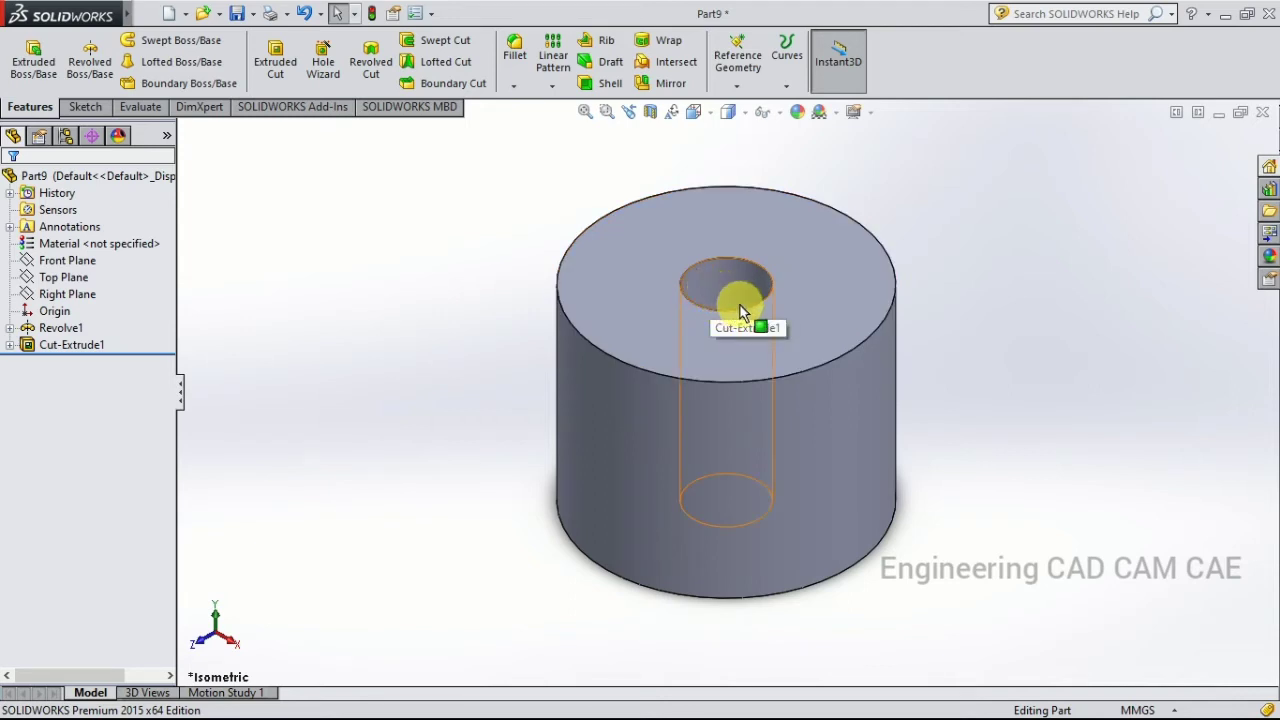
Delete the Cut-Extrude1 feature from the FeatureManager tree
left_click(72, 345)
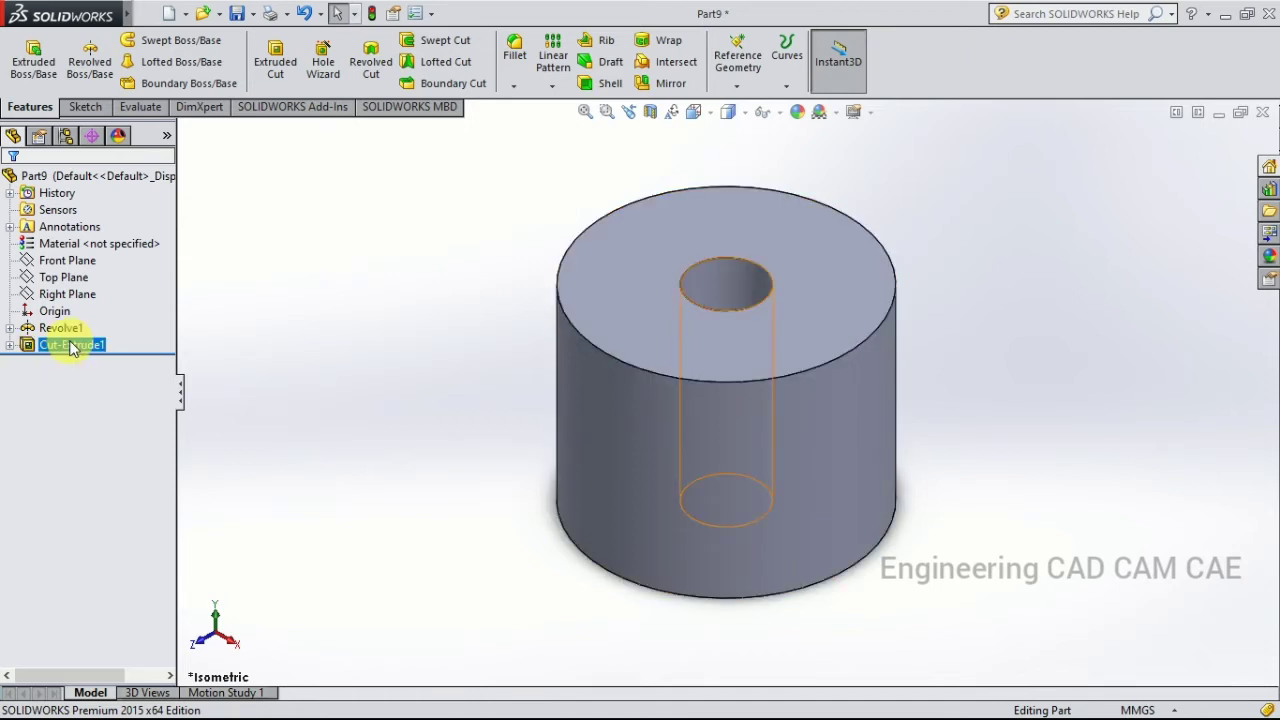
right_click(67, 352)
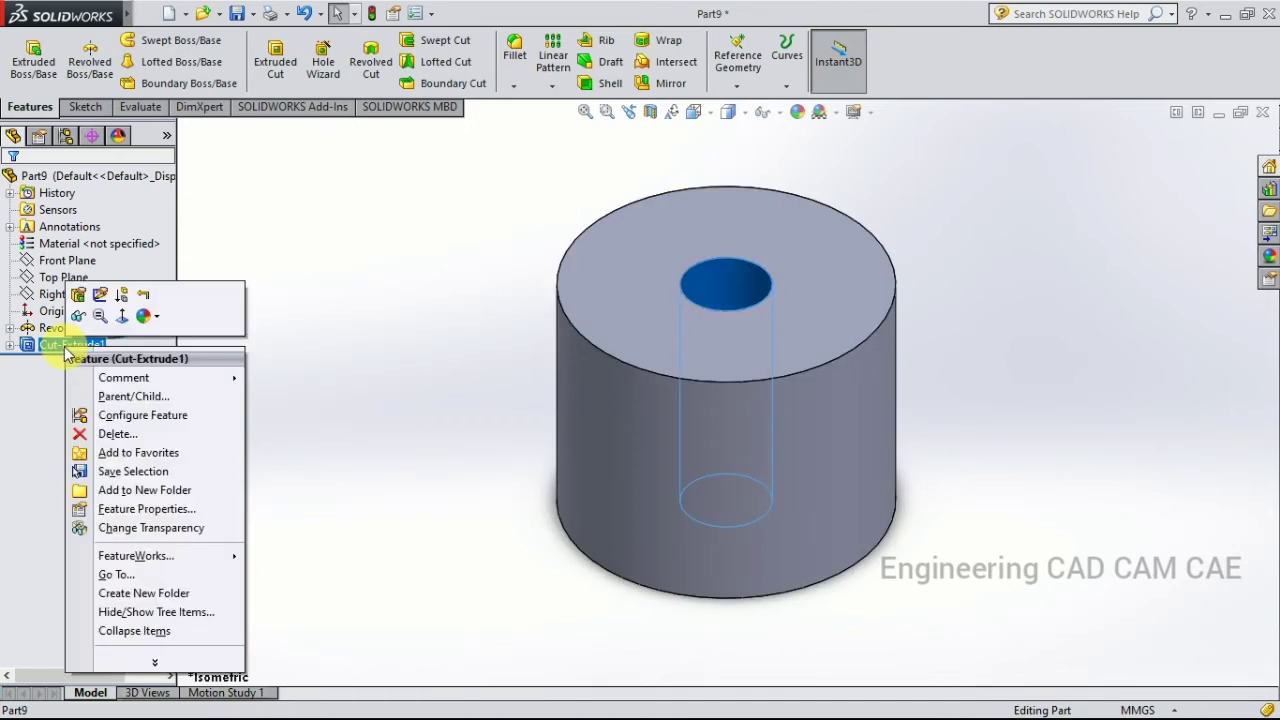
left_click(117, 434)
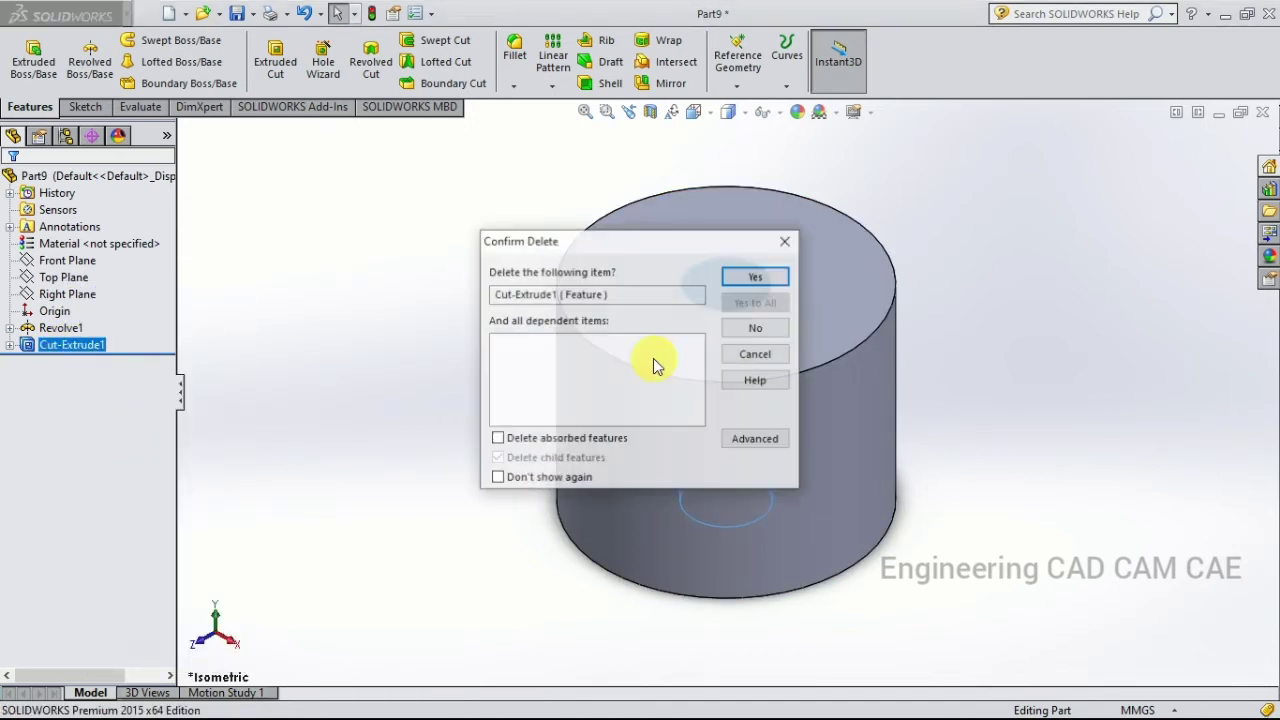
left_click(752, 274)
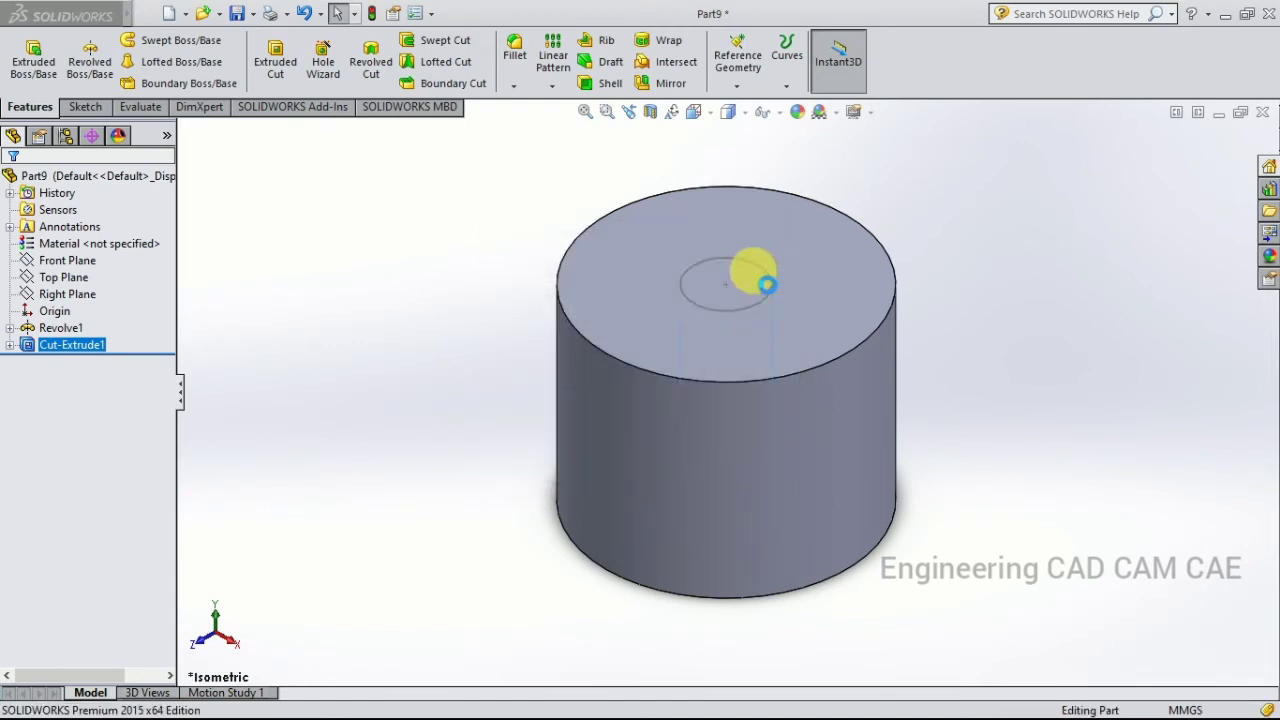
left_click(68, 294)
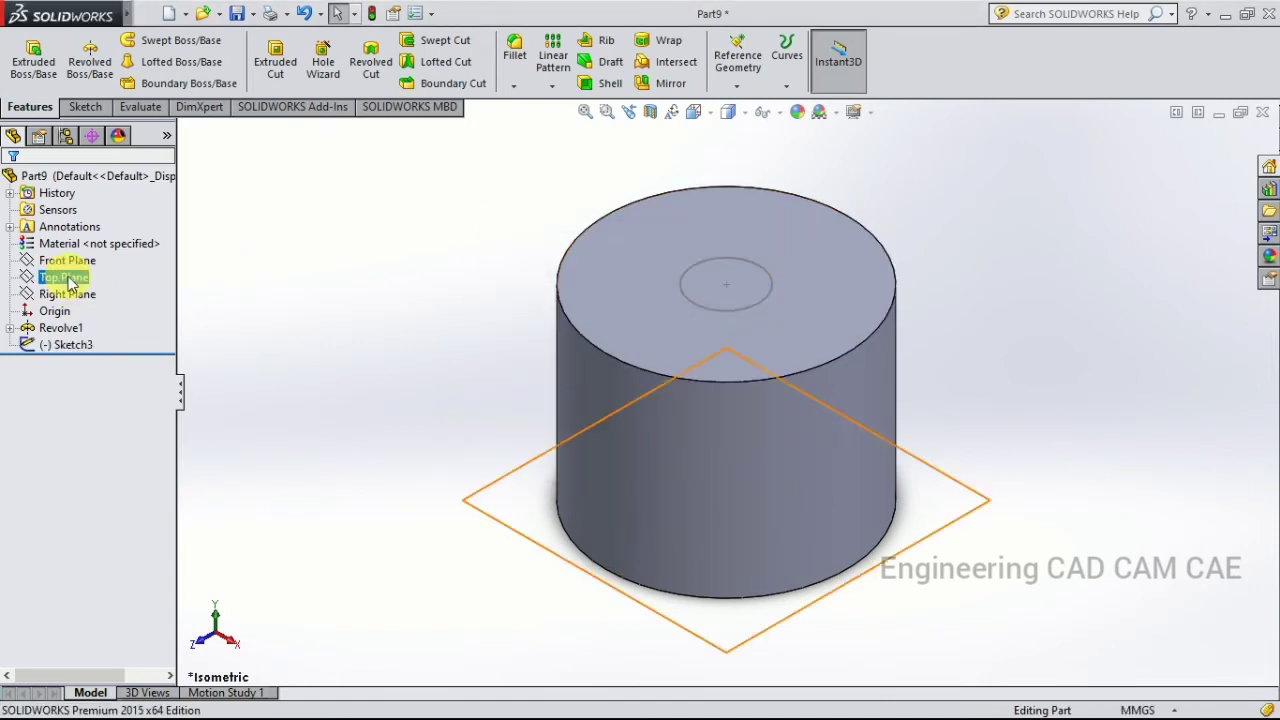
Delete the leftover Sketch3 circle sketch and expand Revolve1
left_click(35, 344)
right_click(37, 345)
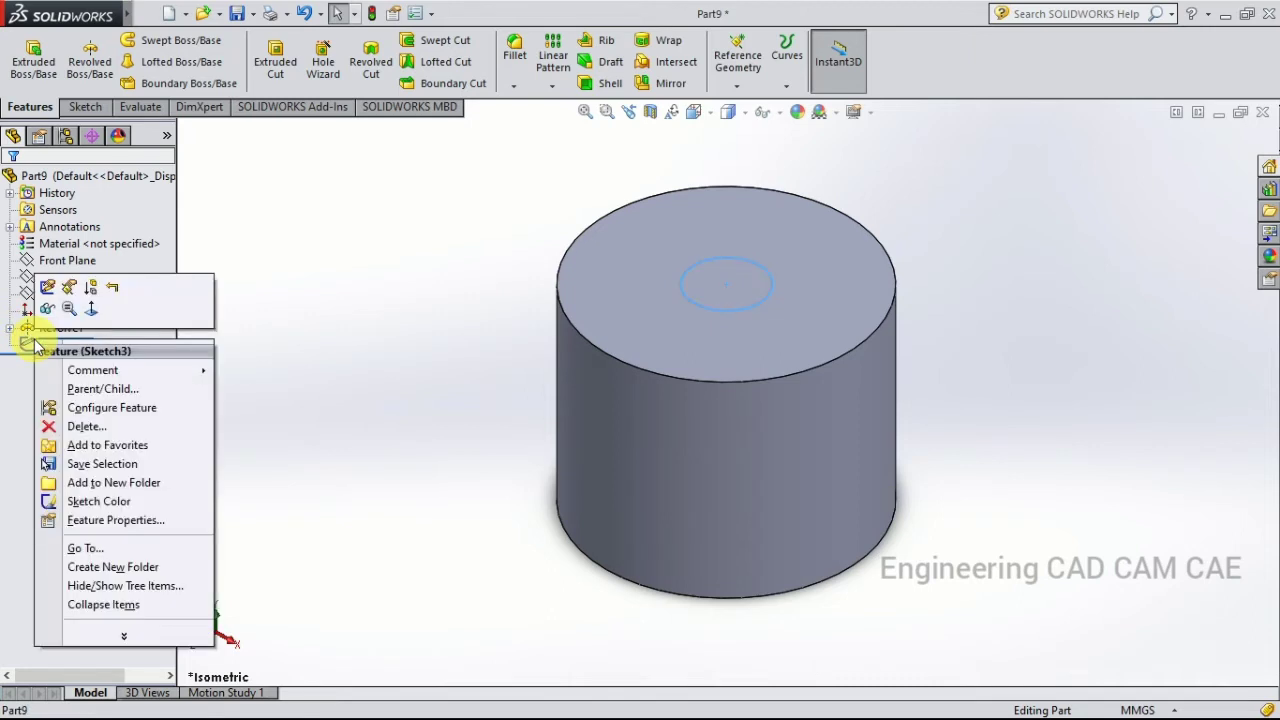
left_click(60, 423)
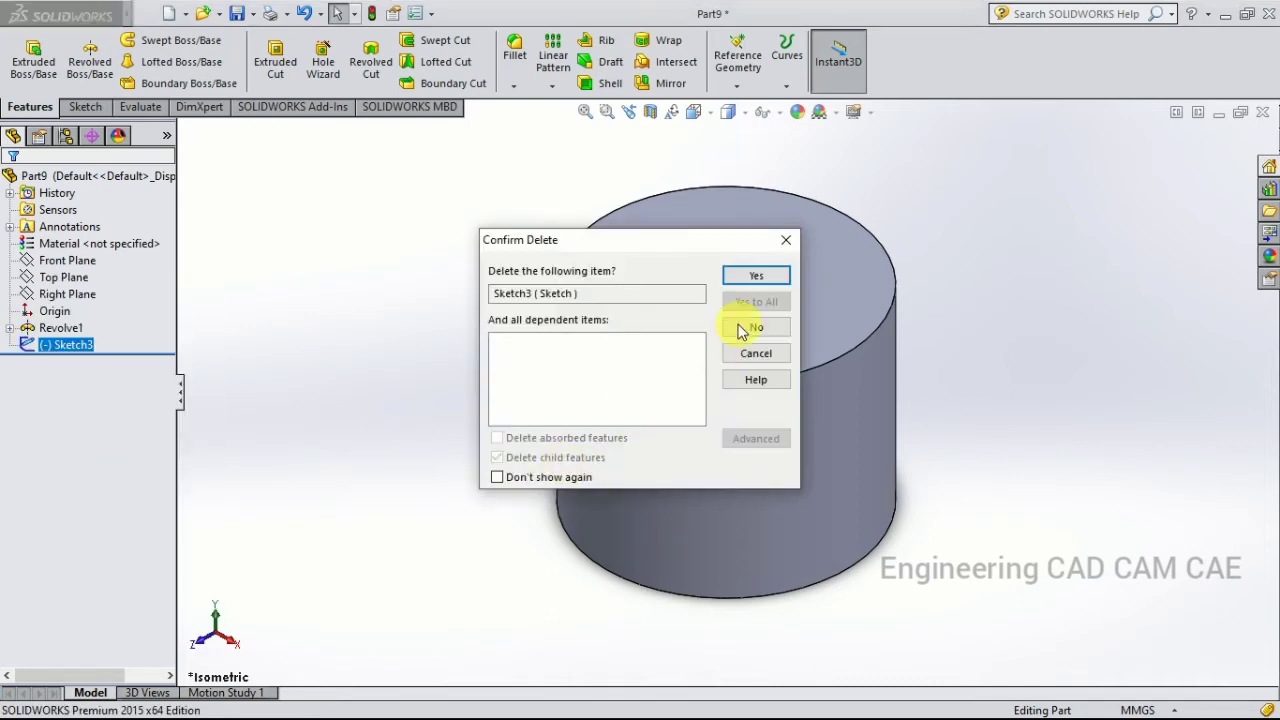
left_click(753, 279)
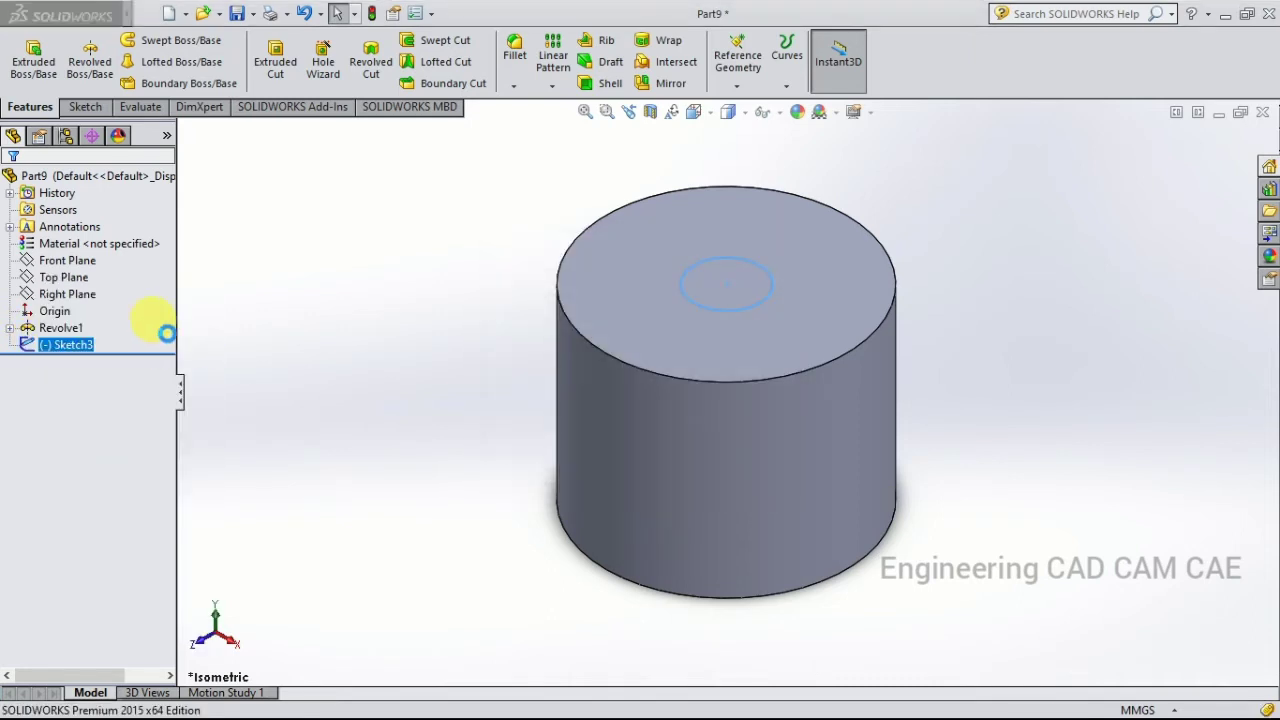
left_click(11, 329)
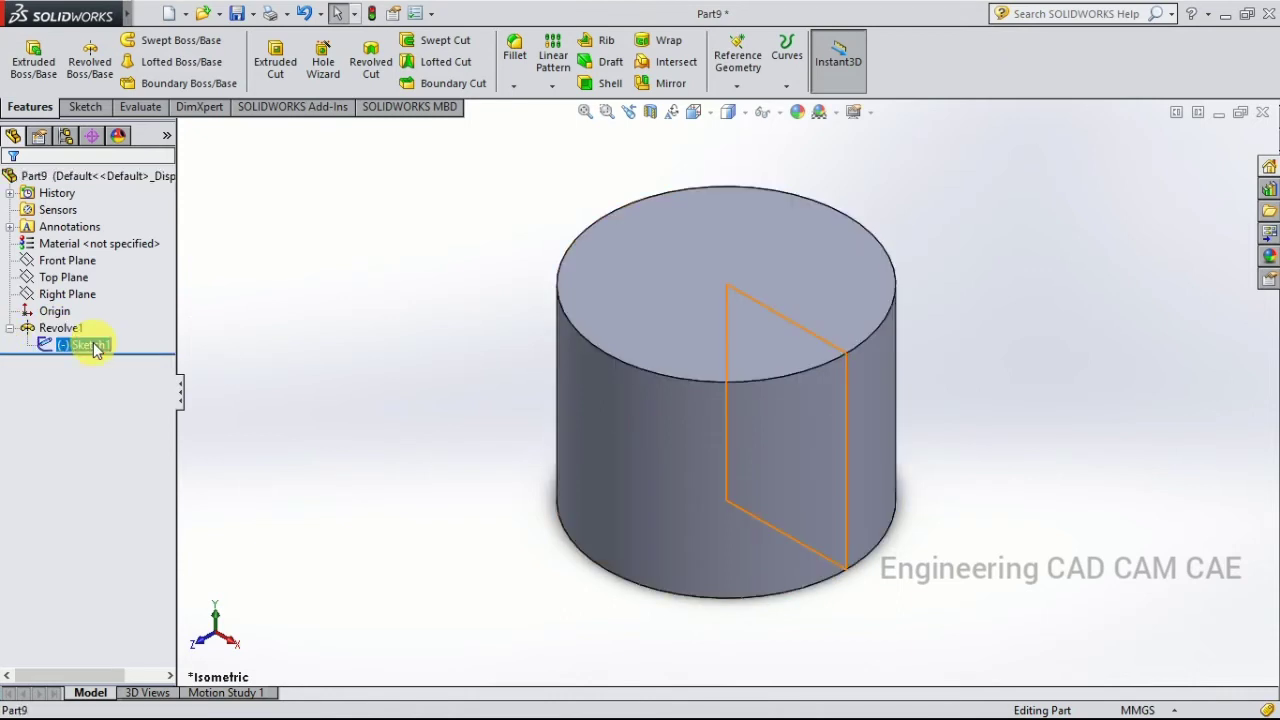
Reopen Revolve1's Sketch1 for editing and view it face-on
left_click(94, 345)
right_click(94, 345)
left_click(107, 290)
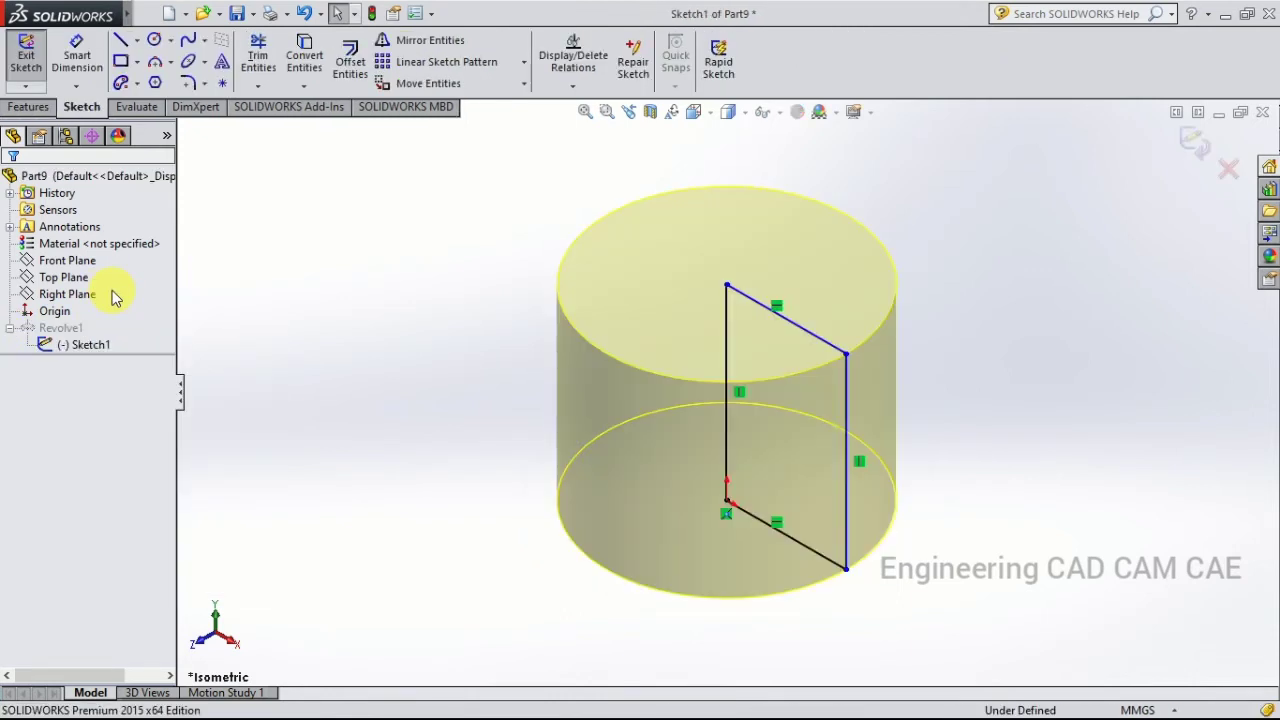
left_click(695, 112)
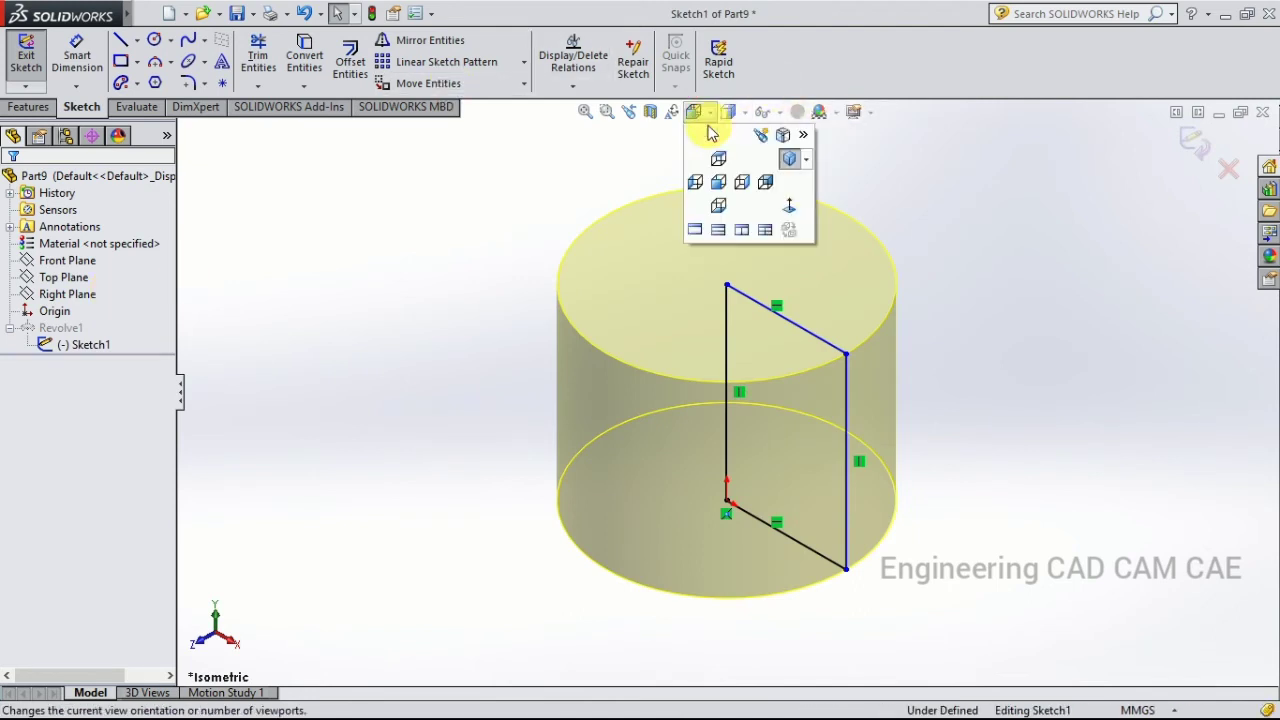
left_click(790, 207)
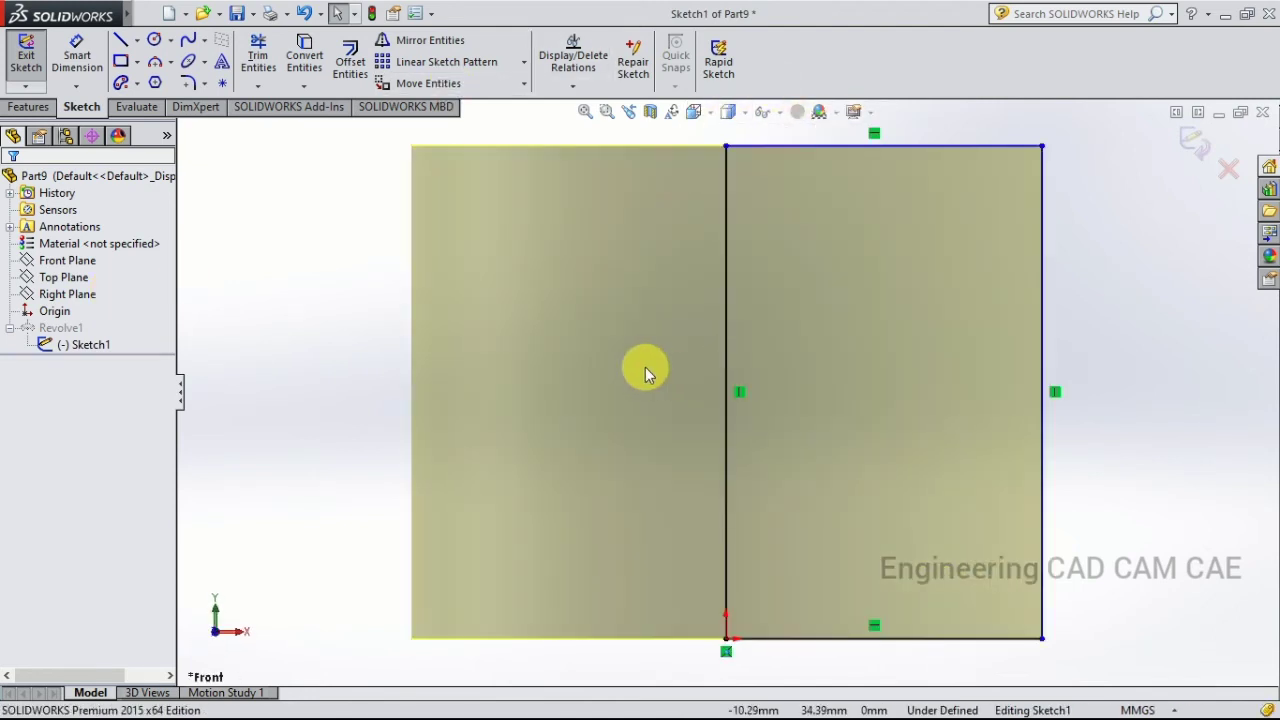
scroll(645, 366, "down", 2)
scroll(700, 420, "up", 2)
scroll(730, 370, "up", 2)
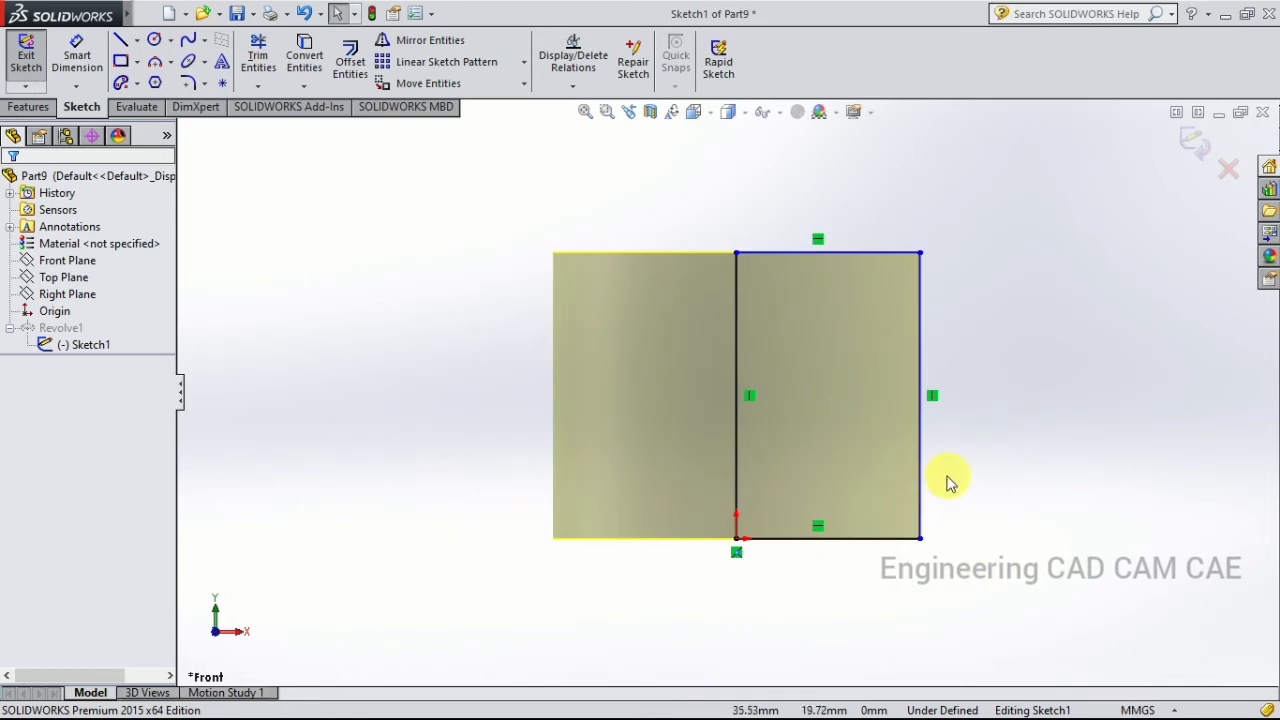
scroll(946, 480, "down", 1)
Draw a vertical centerline through the profile's middle edge, extending above and below the rectangle
left_click(258, 58)
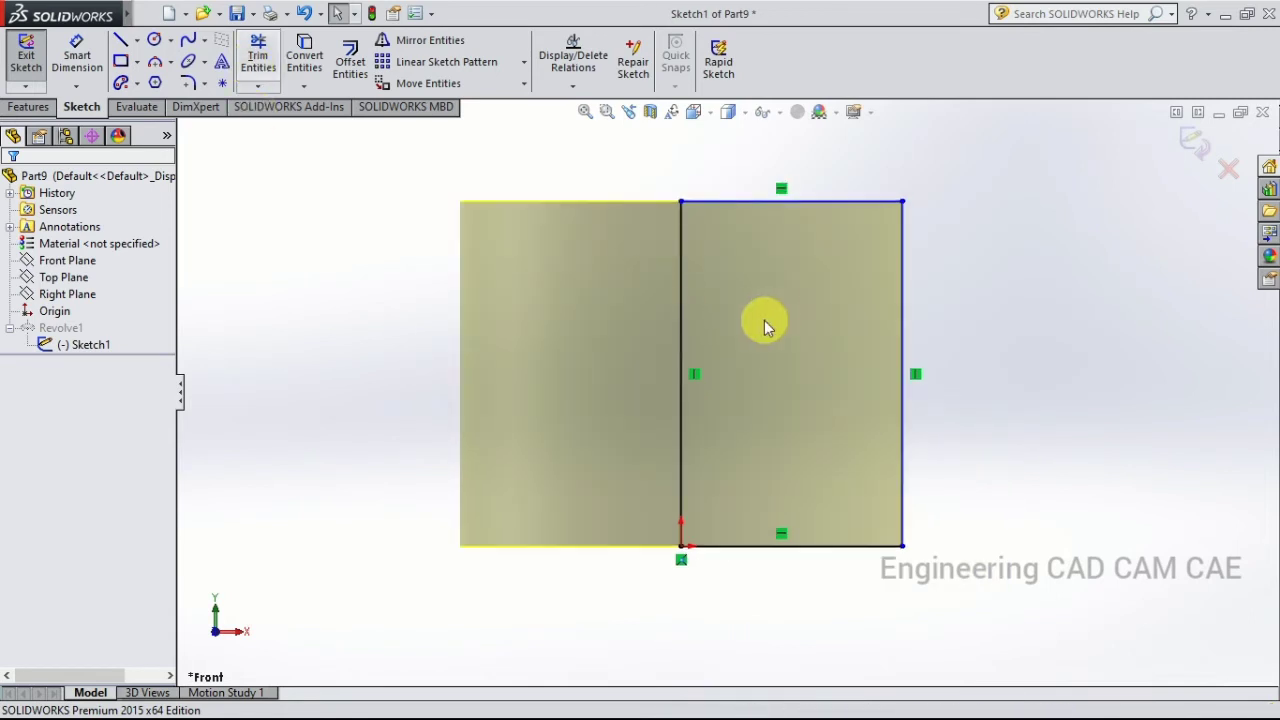
left_click(136, 40)
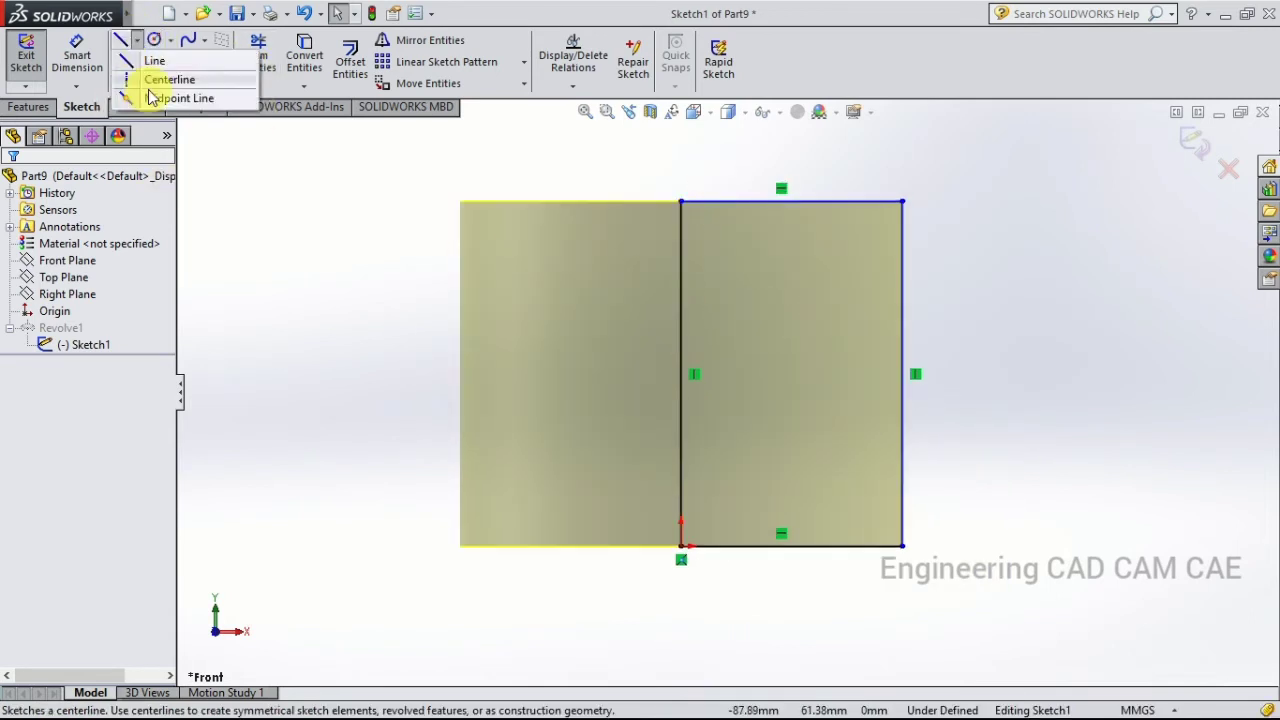
left_click(160, 80)
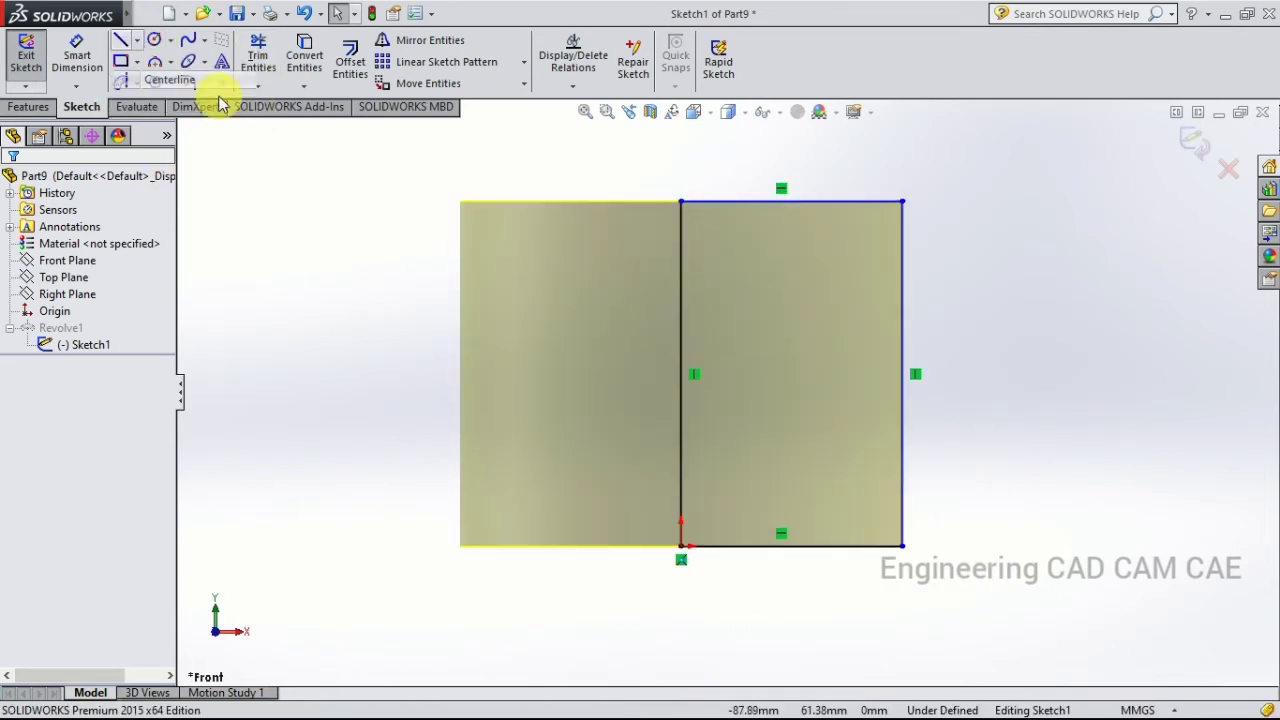
left_click(681, 201)
left_click(681, 150)
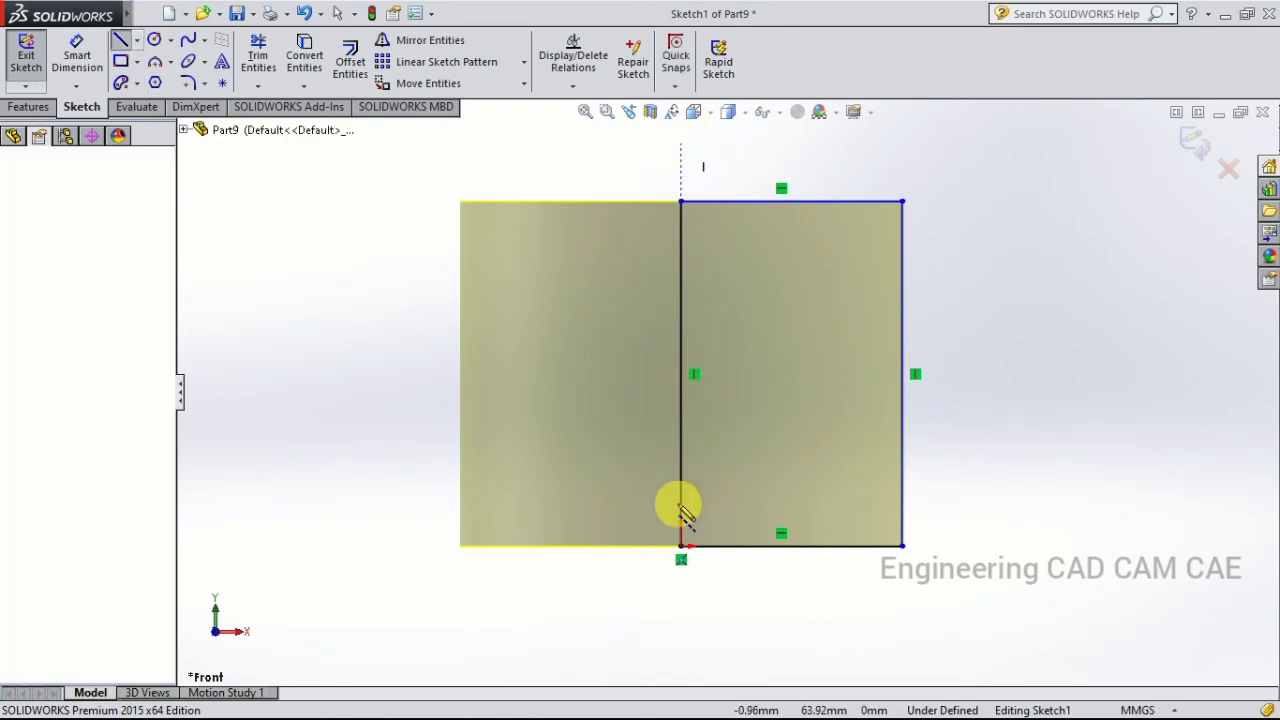
double_click(681, 644)
left_click(681, 644)
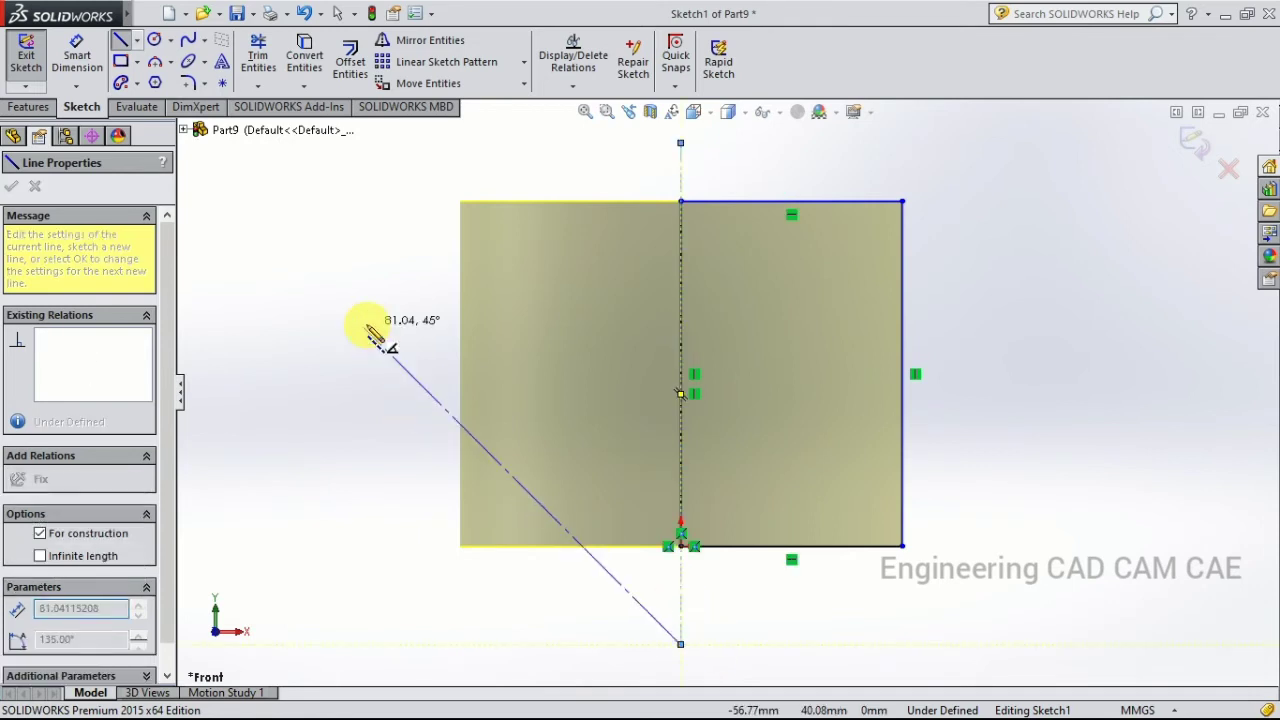
right_click(375, 335)
left_click(414, 336)
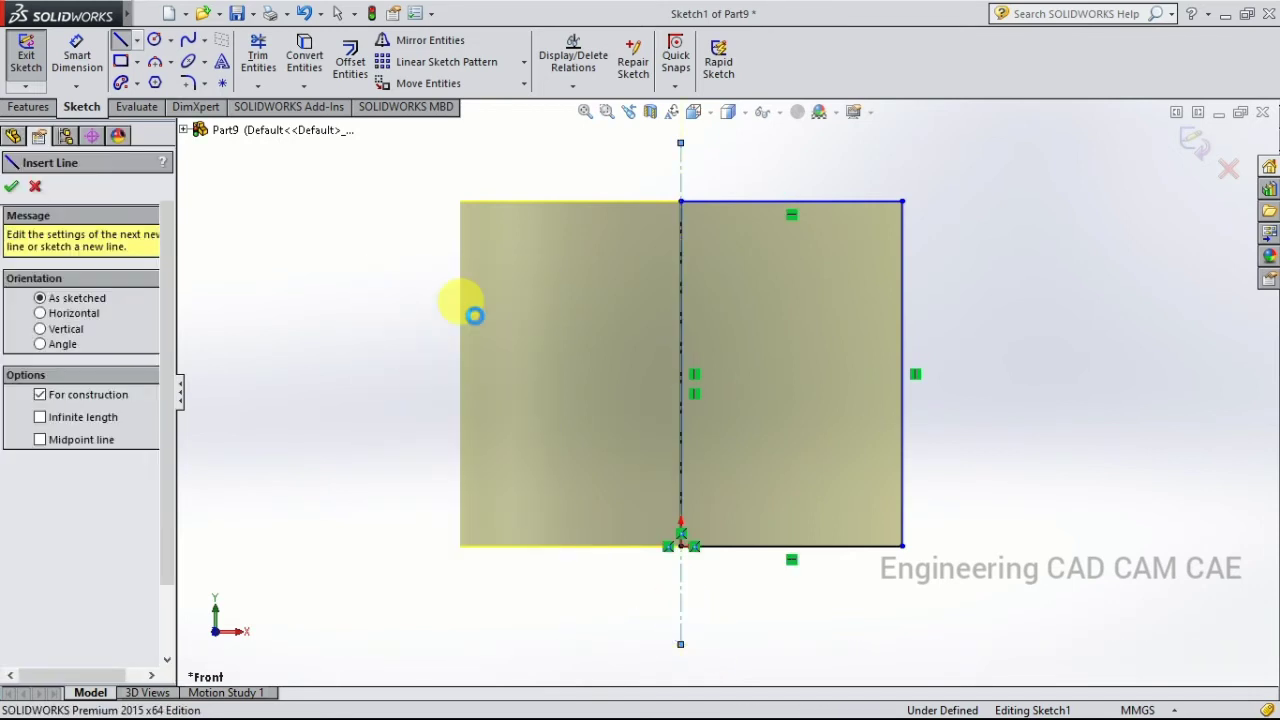
key("Escape")
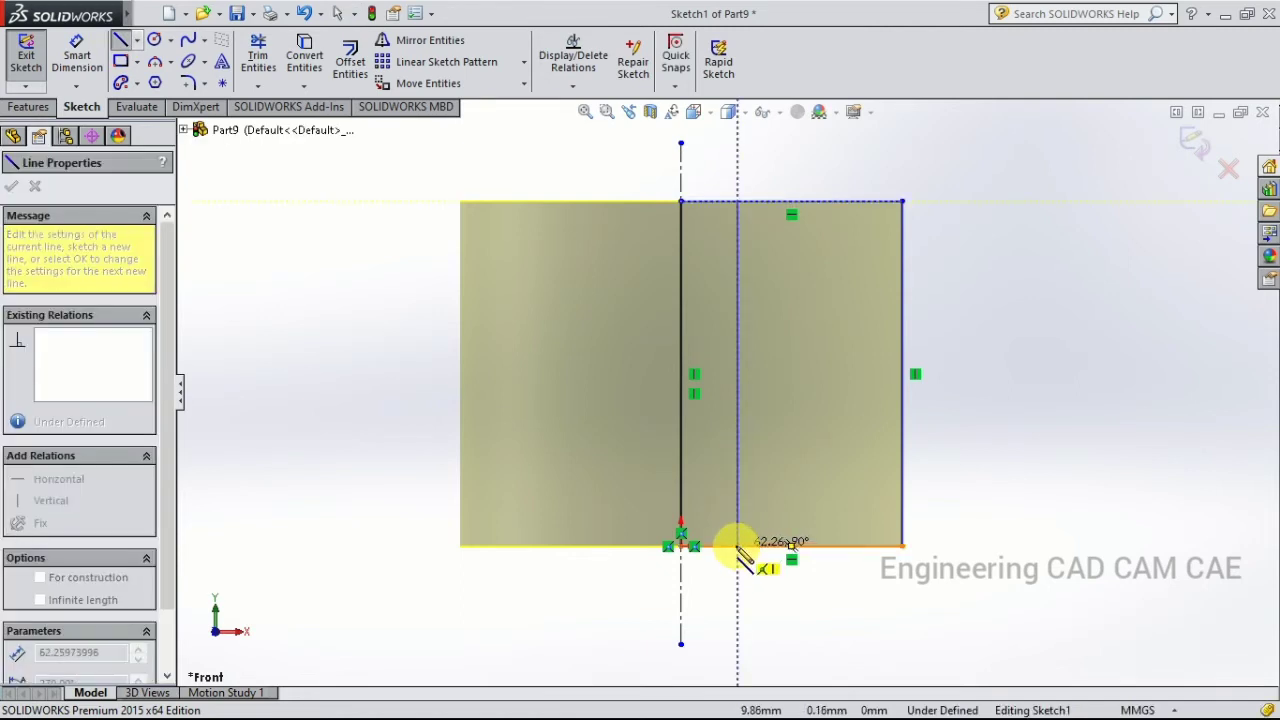
Draw a new vertical line from the top edge down to the bottom edge
left_click(738, 545)
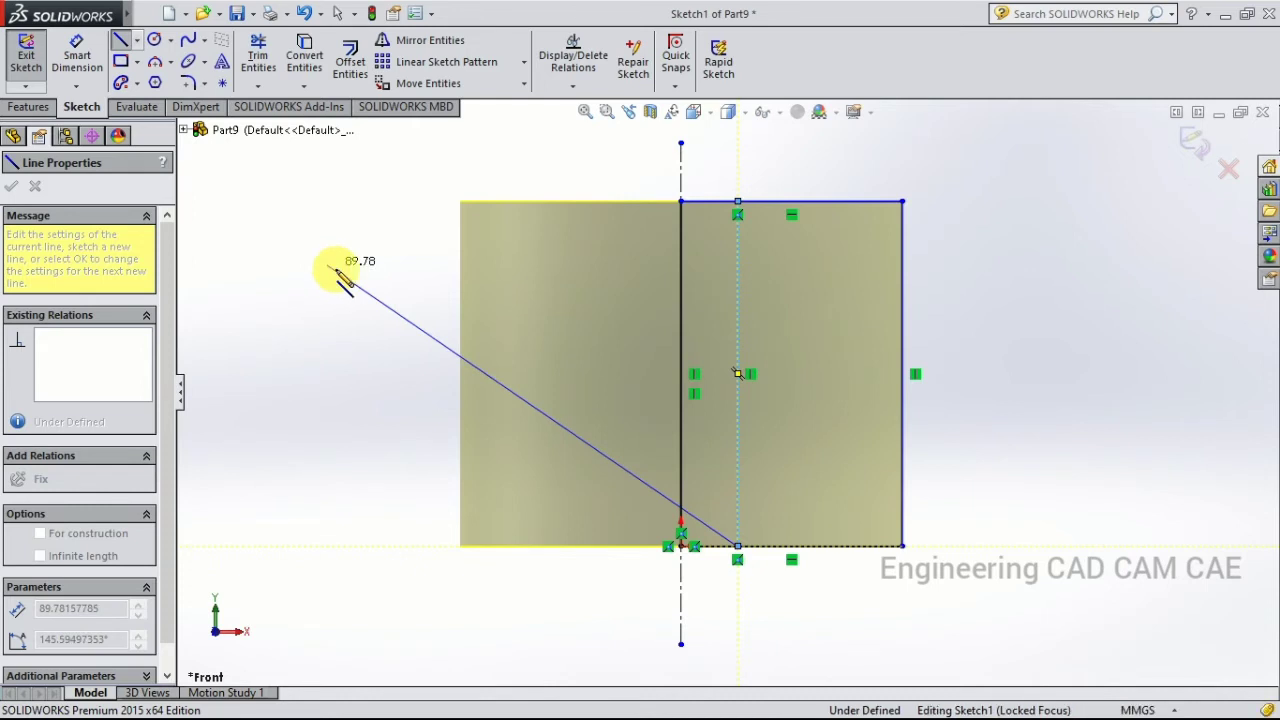
right_click(338, 266)
left_click(356, 283)
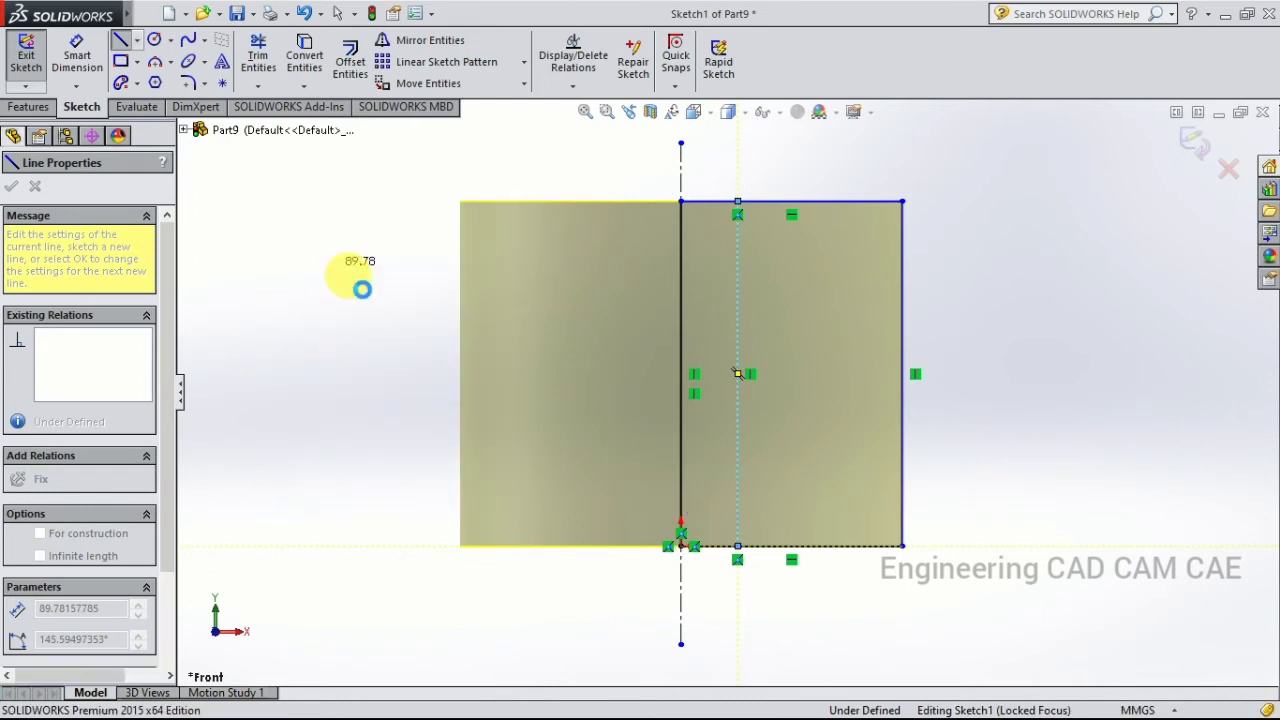
left_click(680, 283)
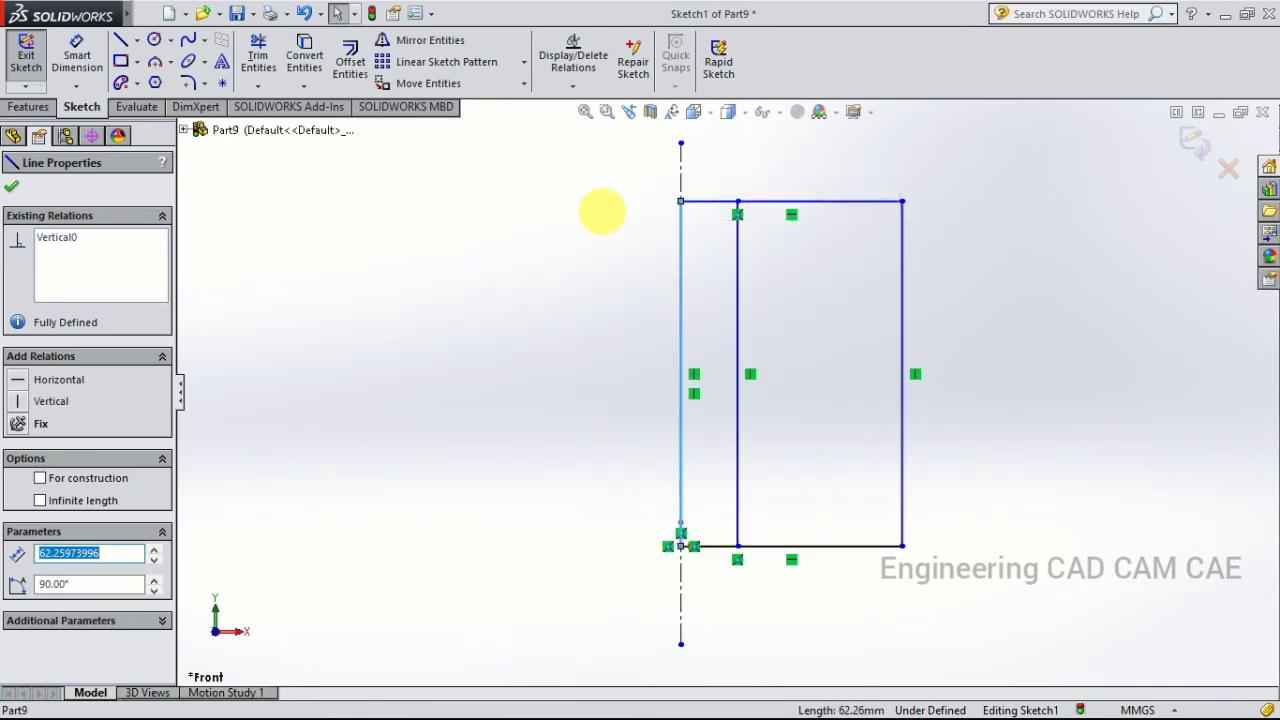
left_click(602, 211)
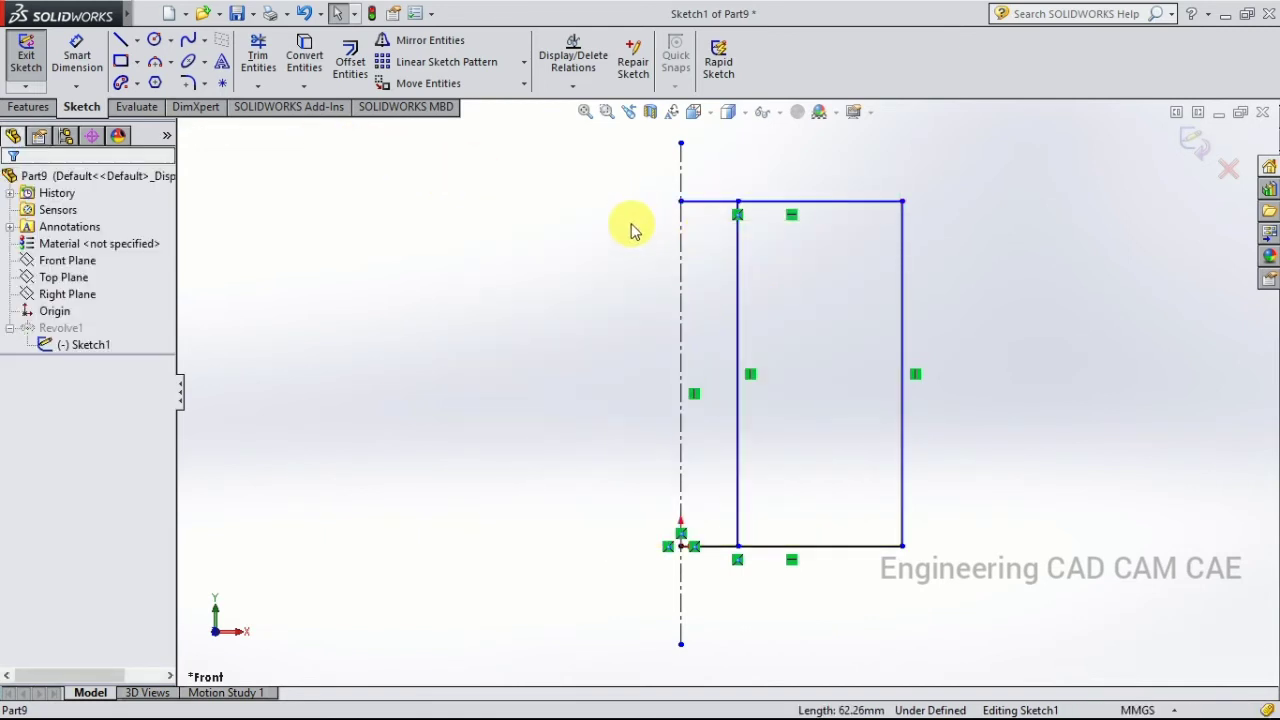
Trim the top and bottom stubs between the axis and new edge, then exit the sketch
left_click(257, 55)
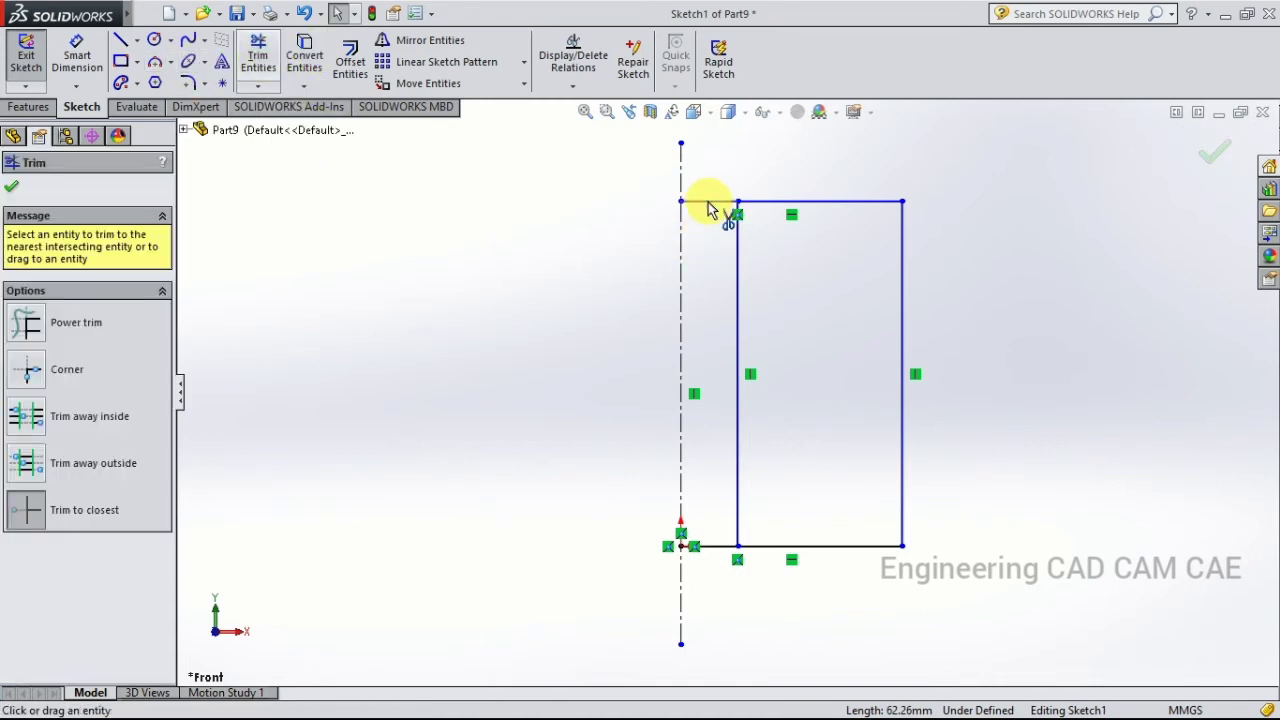
left_click(708, 203)
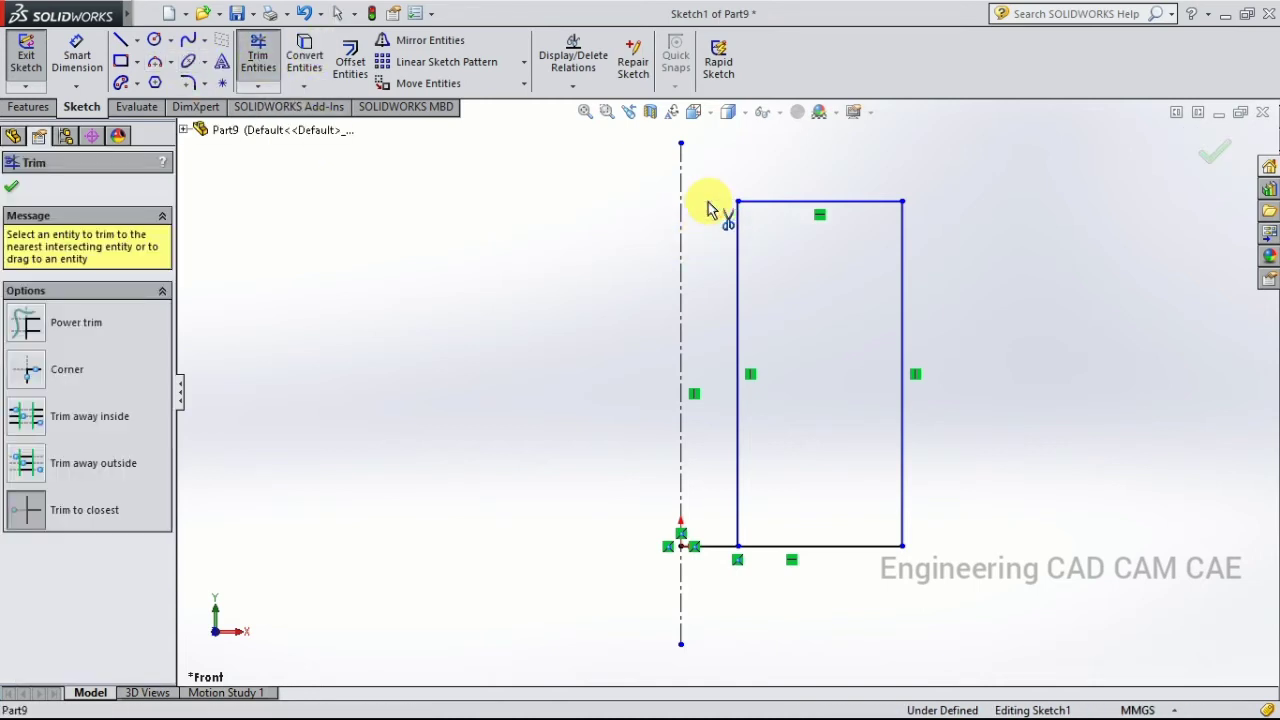
left_click(713, 546)
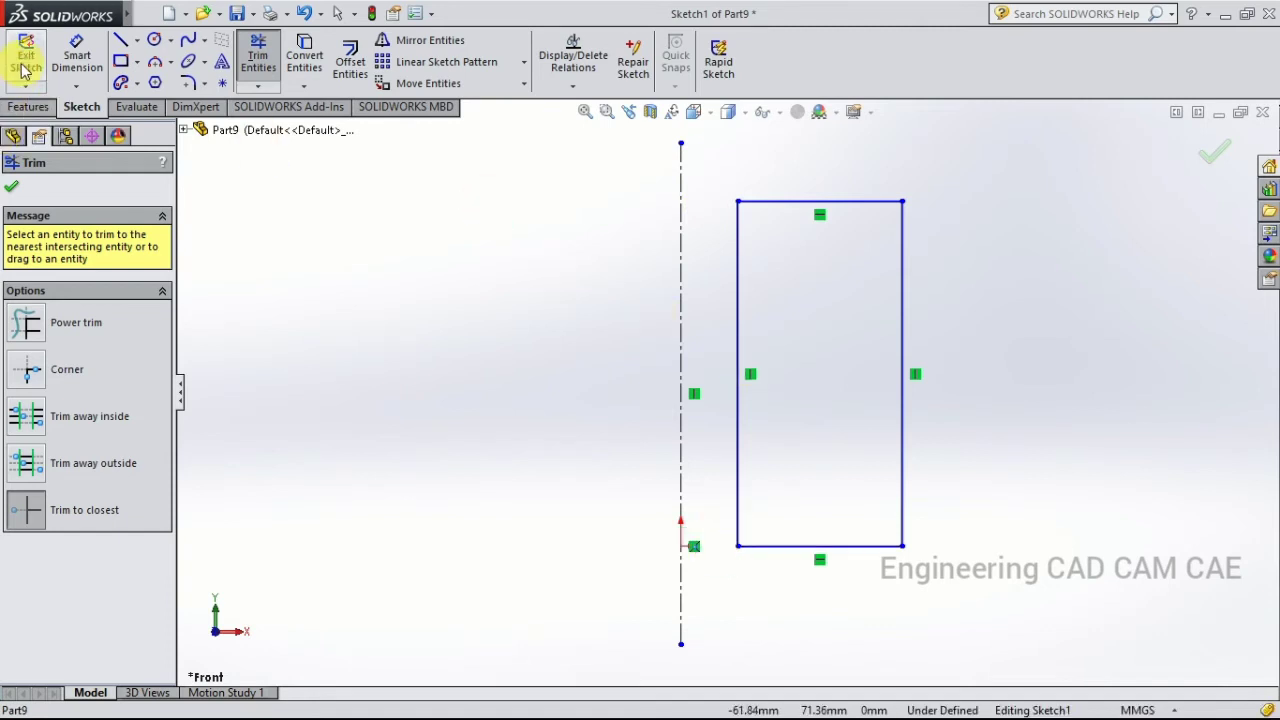
left_click(13, 135)
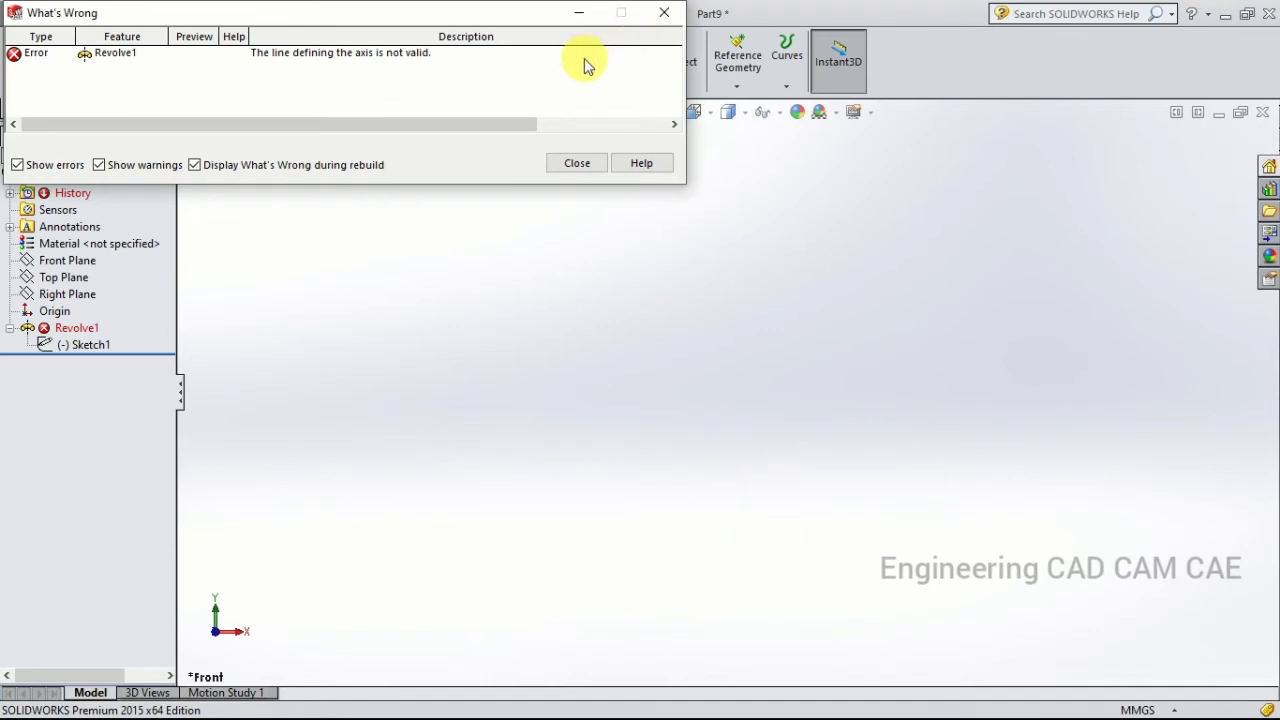
Dismiss the invalid-axis error, delete Revolve1 keeping Sketch1, and start Revolved Boss/Base
left_click(578, 164)
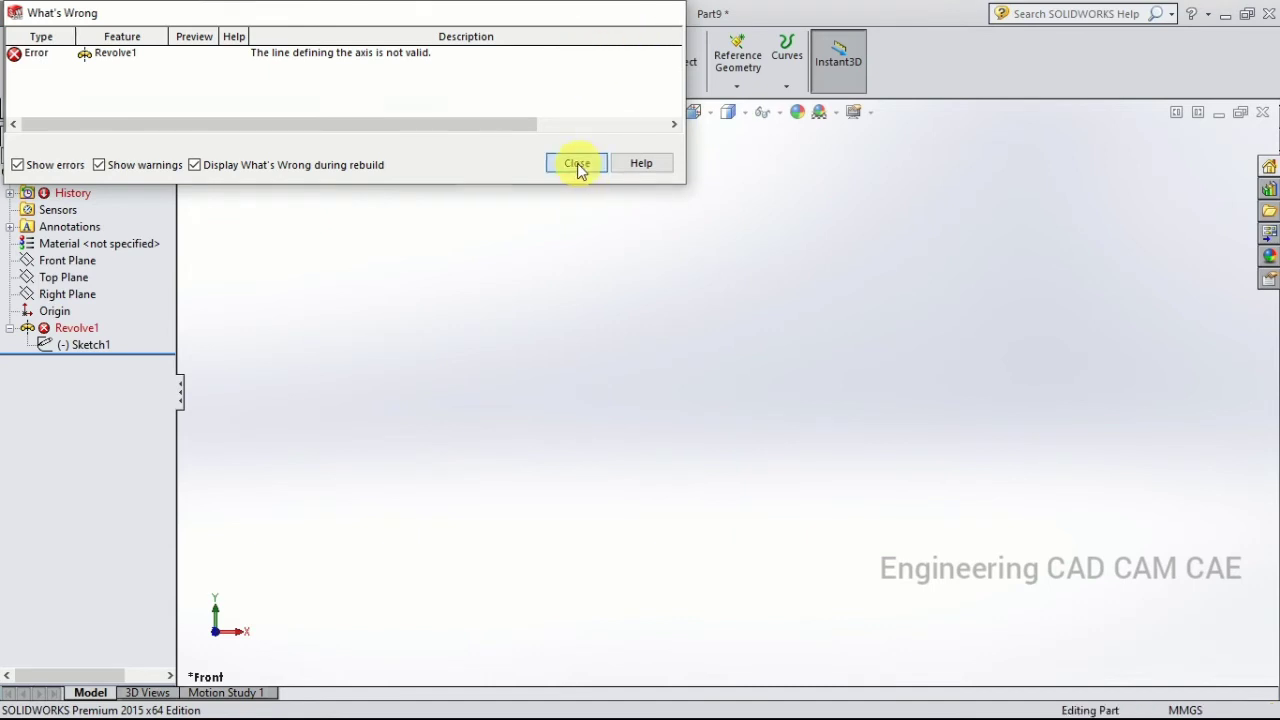
left_click(74, 329)
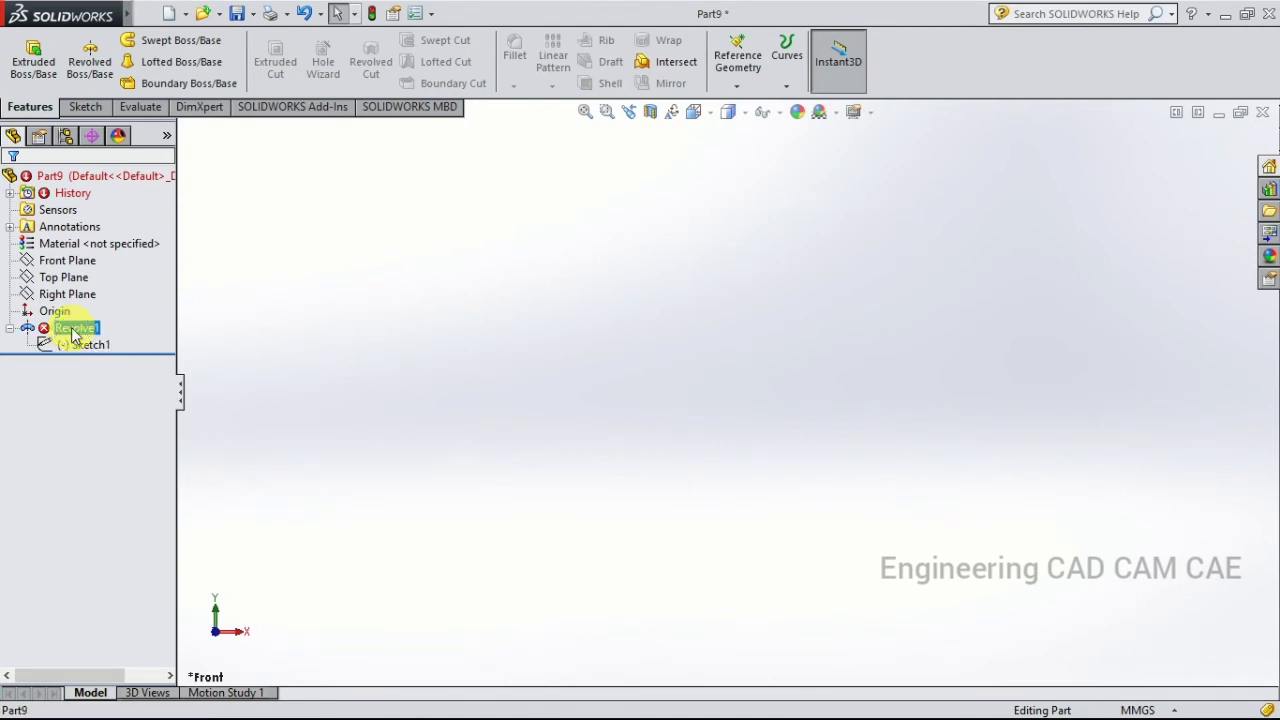
right_click(72, 330)
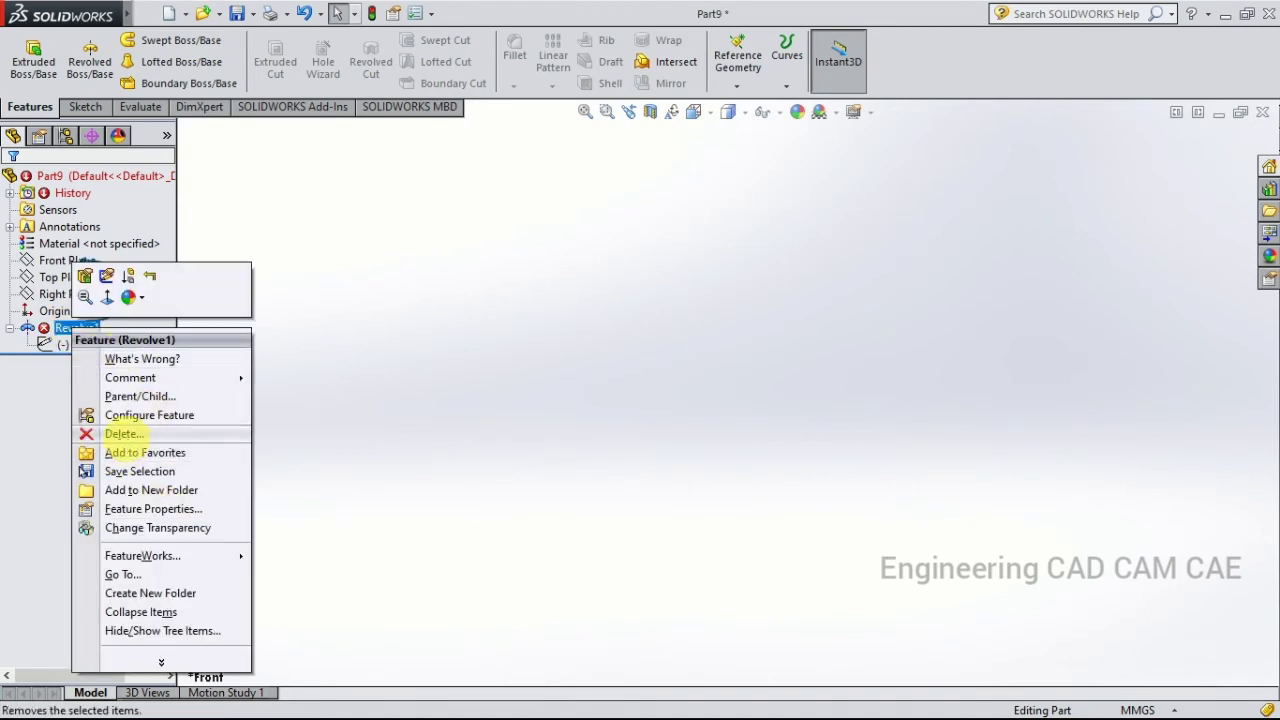
left_click(122, 434)
left_click(752, 280)
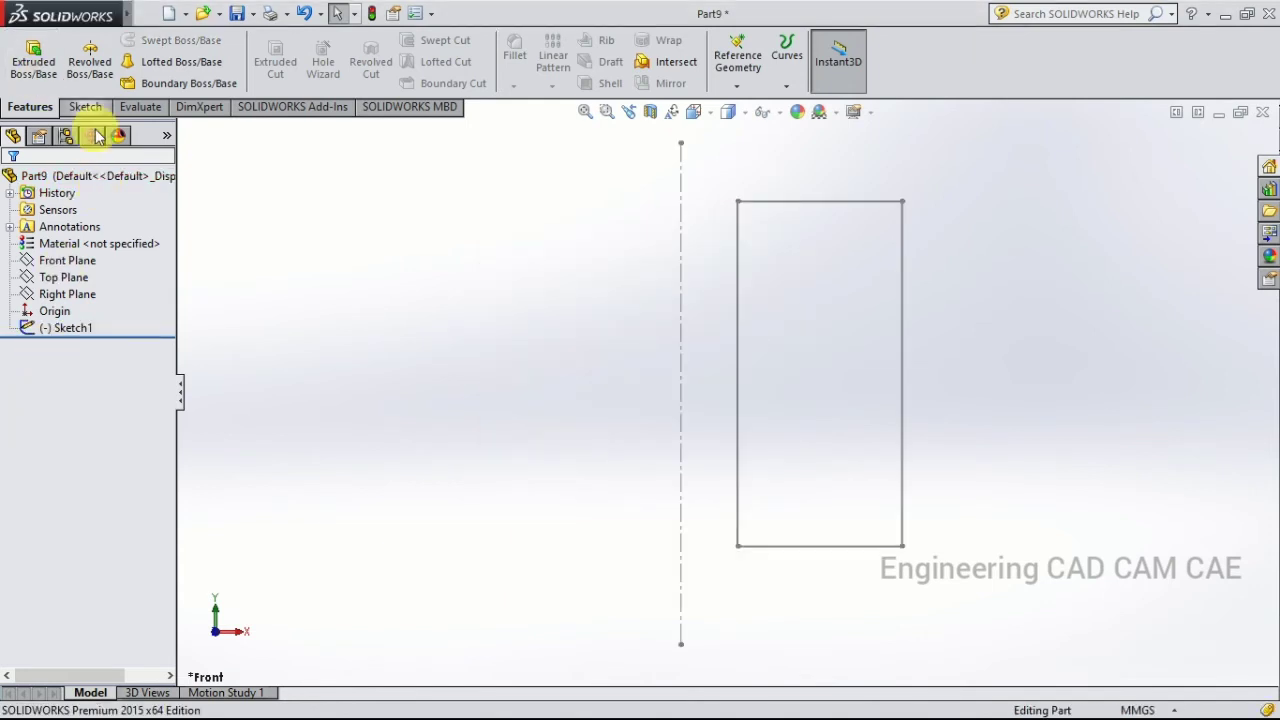
left_click(90, 52)
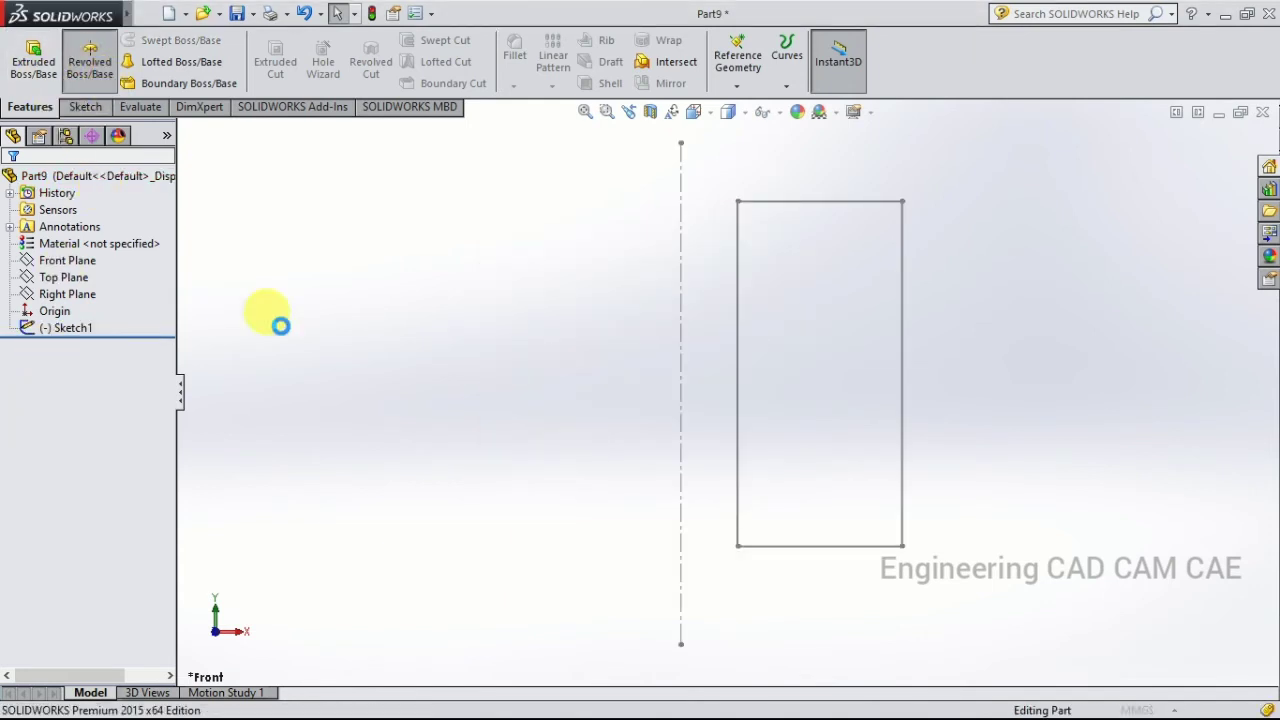
Revolve Sketch1 360° about centerline Line5 into Revolve2, then orbit to view from above
left_click(767, 211)
left_click(767, 211)
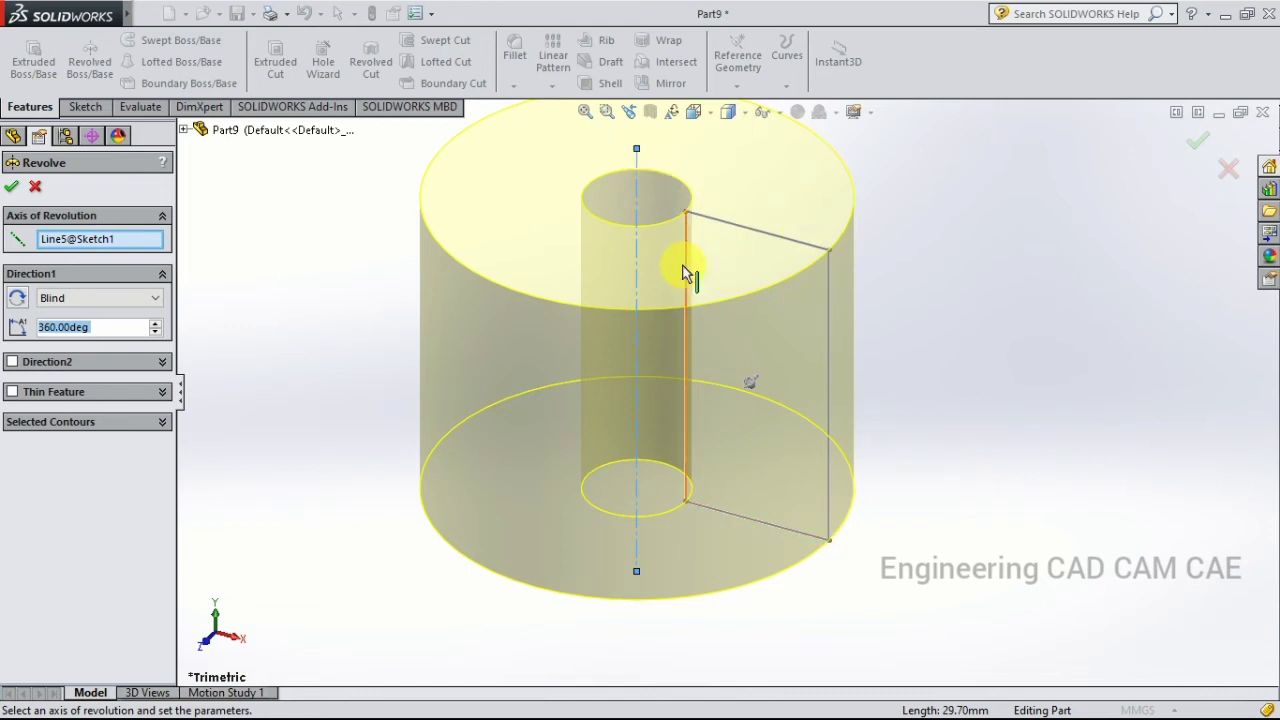
left_click(11, 187)
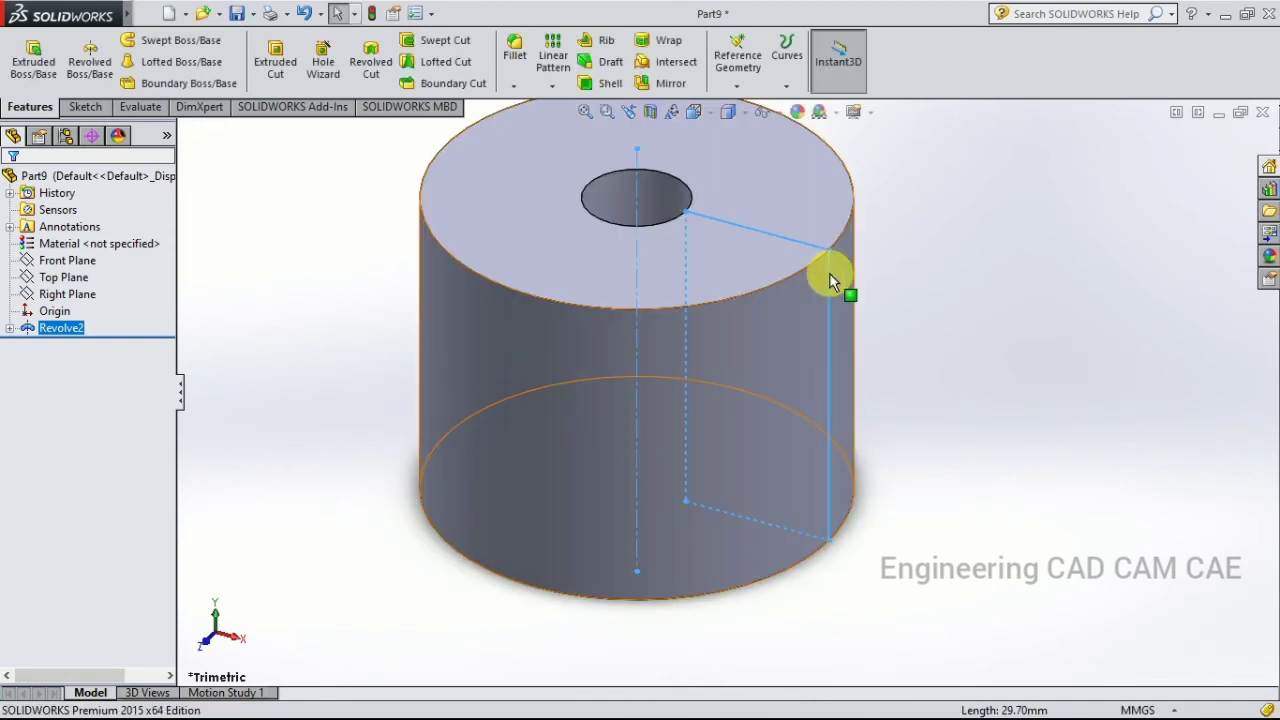
middle_click_drag(777, 239, 696, 358)
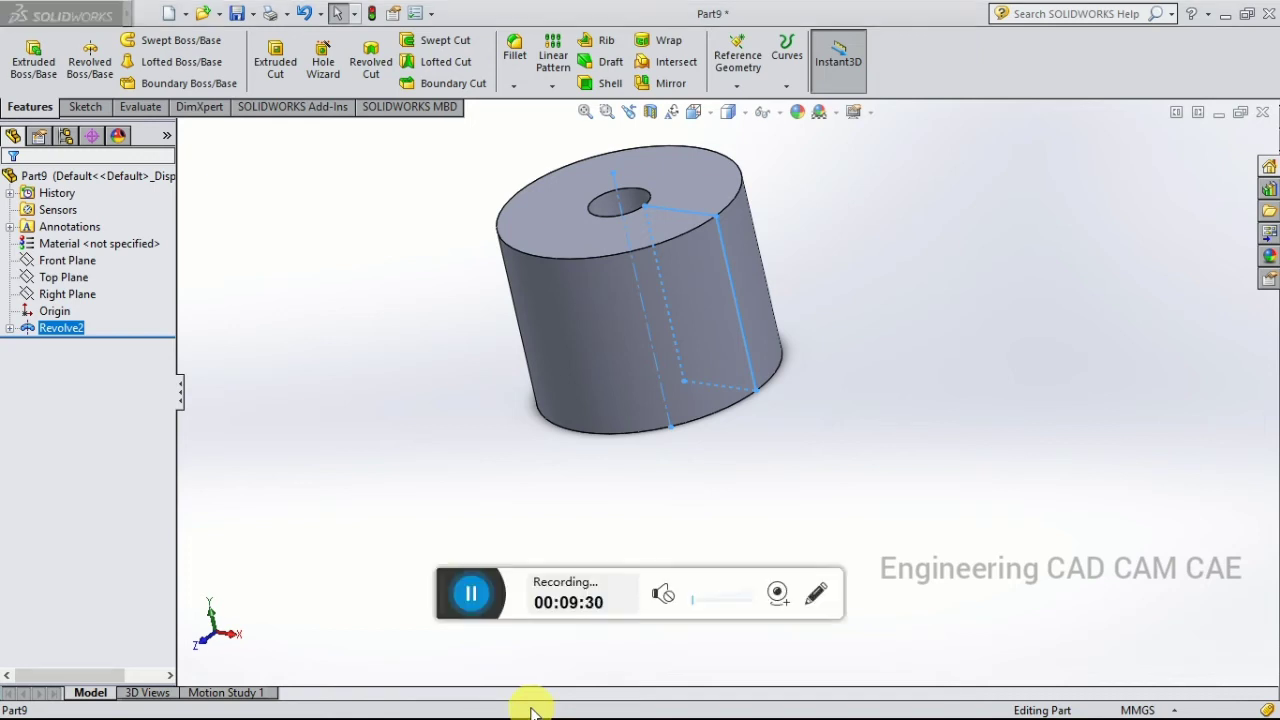
Switch the hollow cylinder to Isometric view and select the Front Plane for sketching
key("alt")
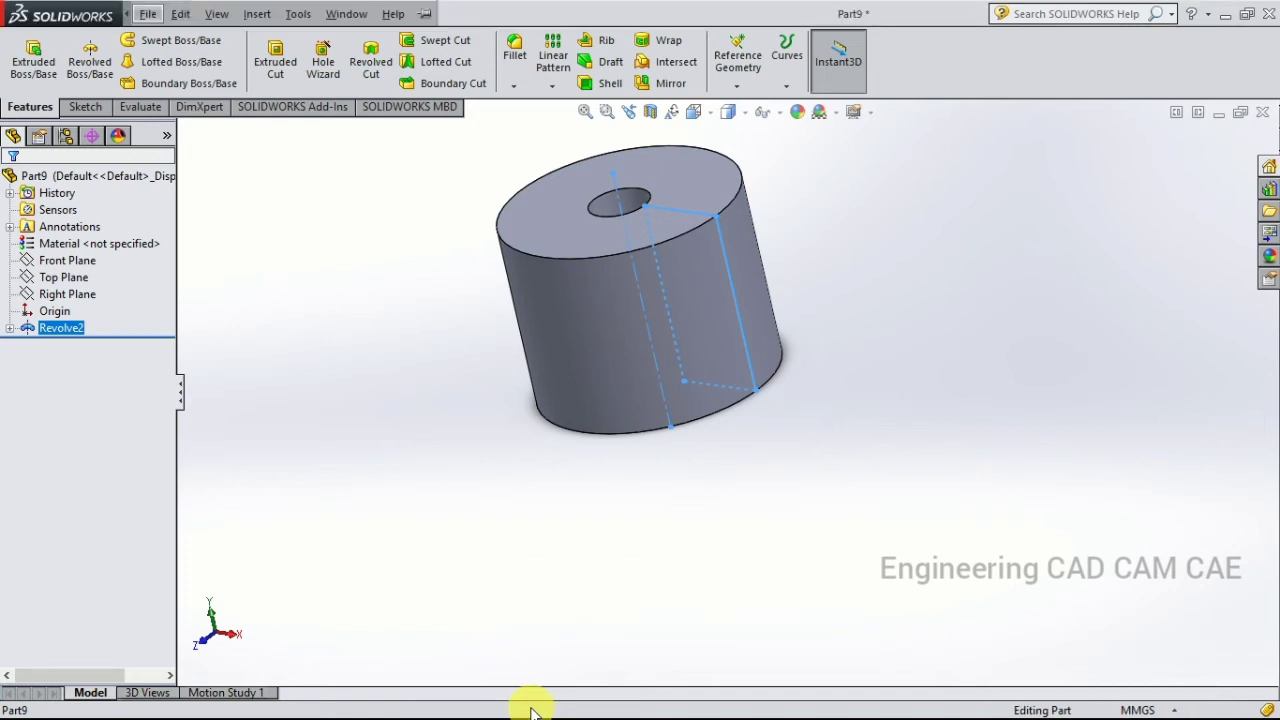
left_click(709, 116)
left_click(709, 116)
left_click(692, 111)
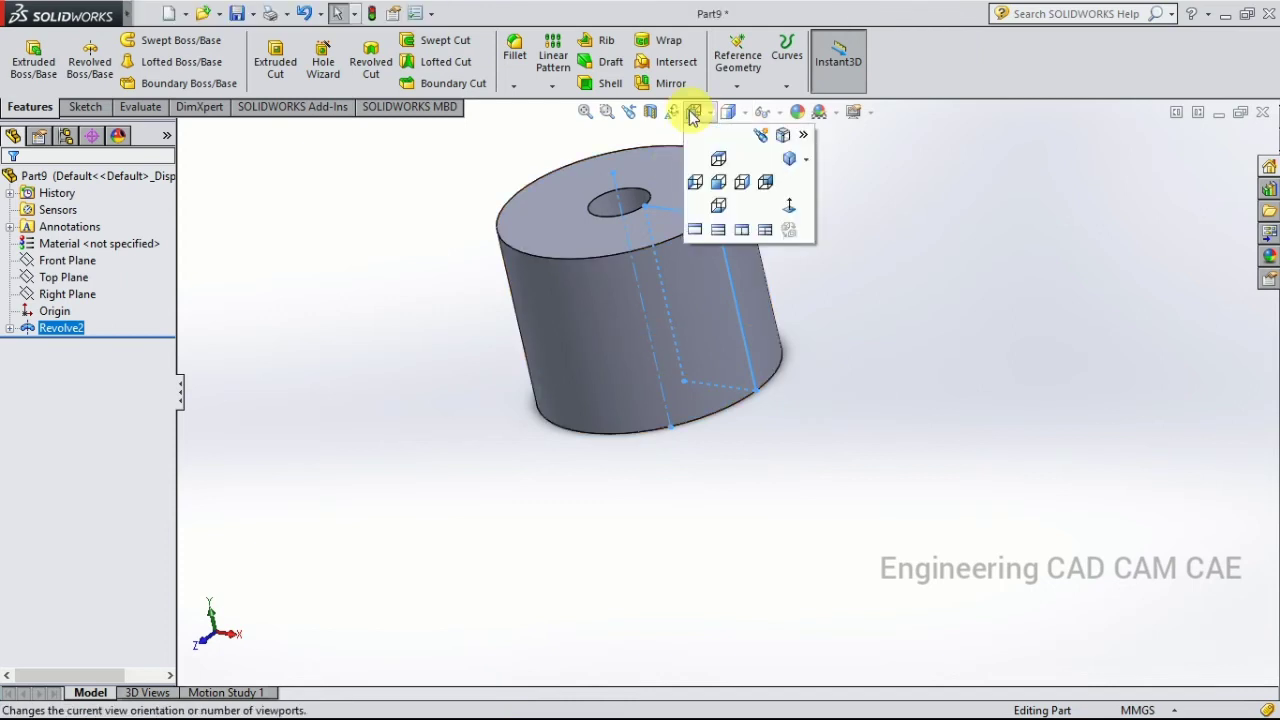
left_click(789, 162)
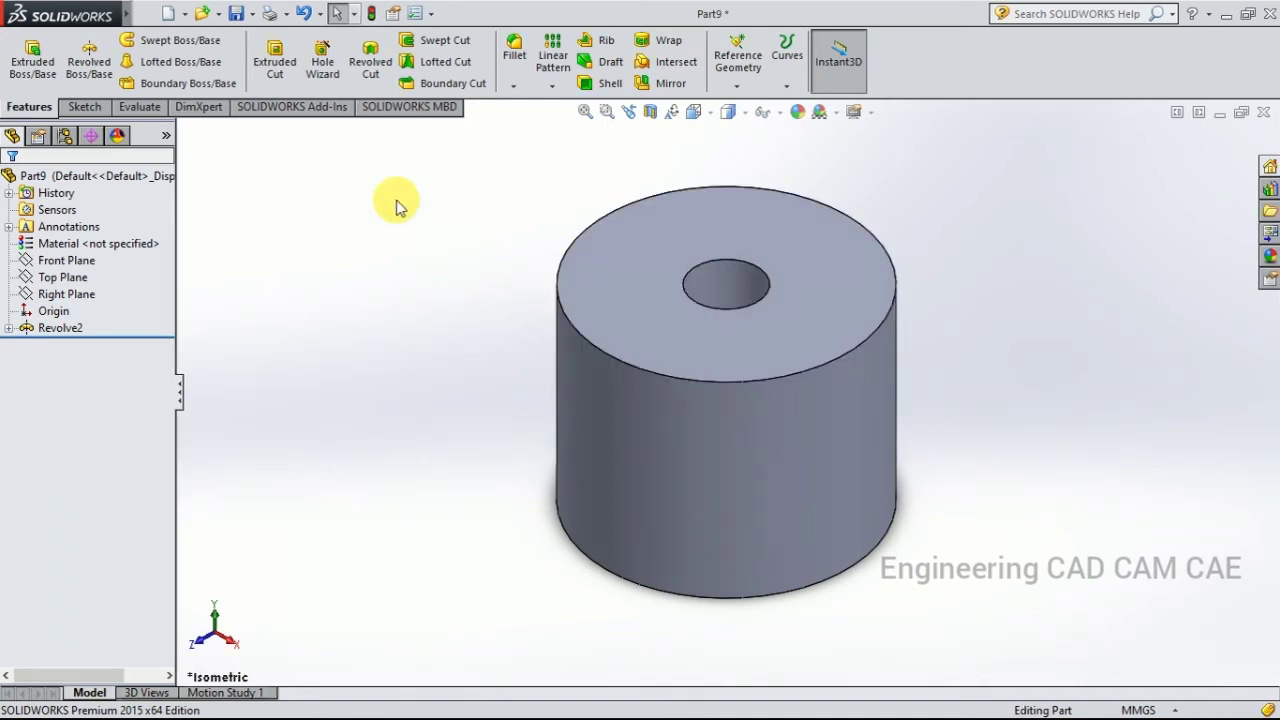
left_click(66, 261)
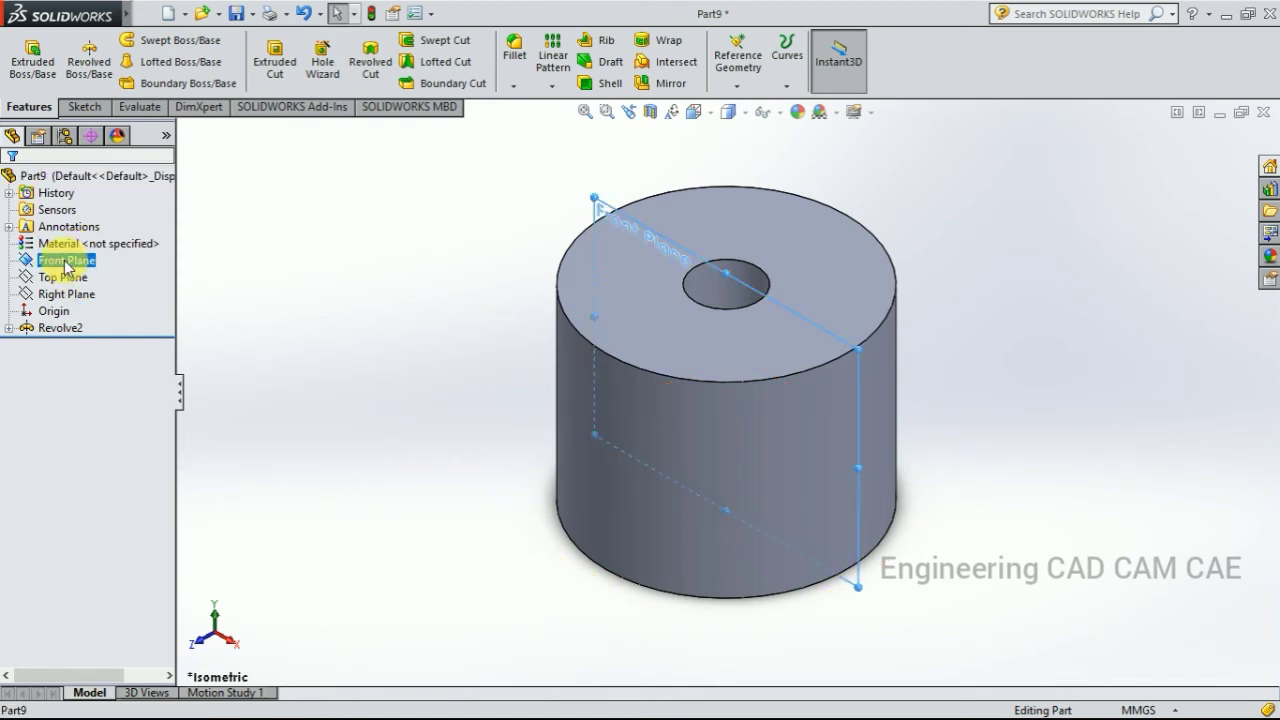
right_click(66, 262)
Start Sketch4 on the Front Plane and view it face-on
left_click(78, 235)
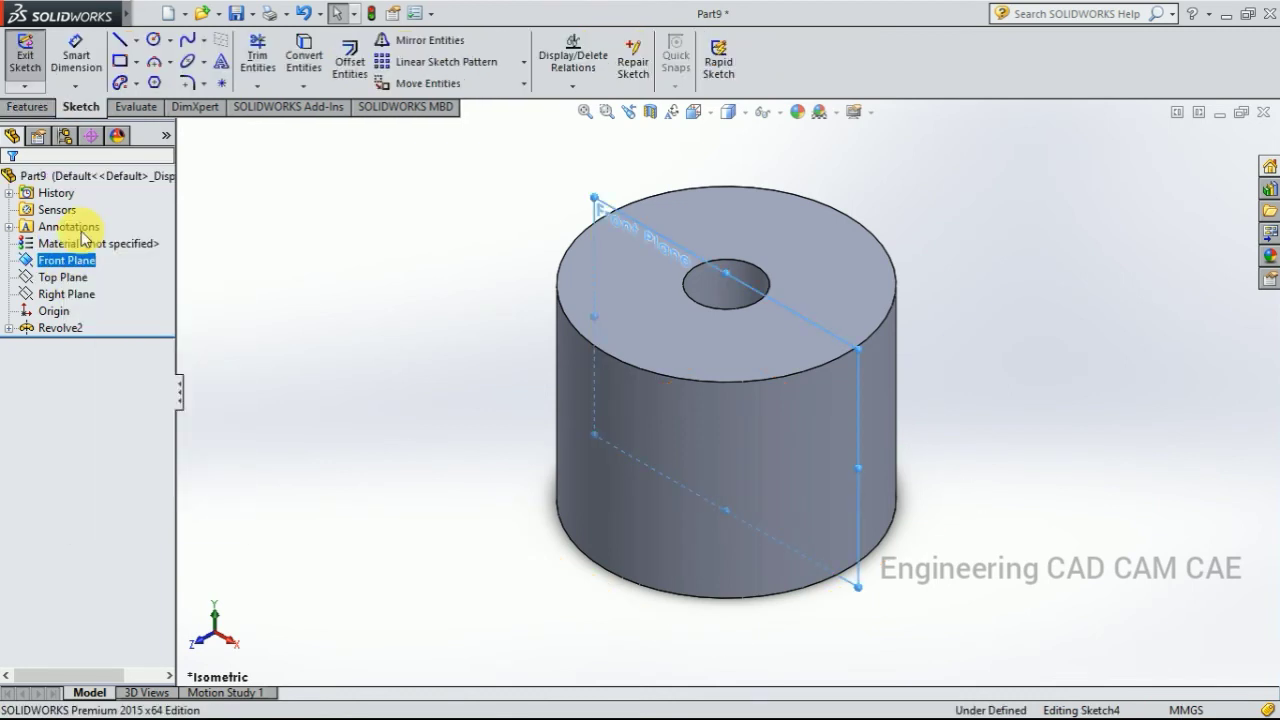
left_click(695, 112)
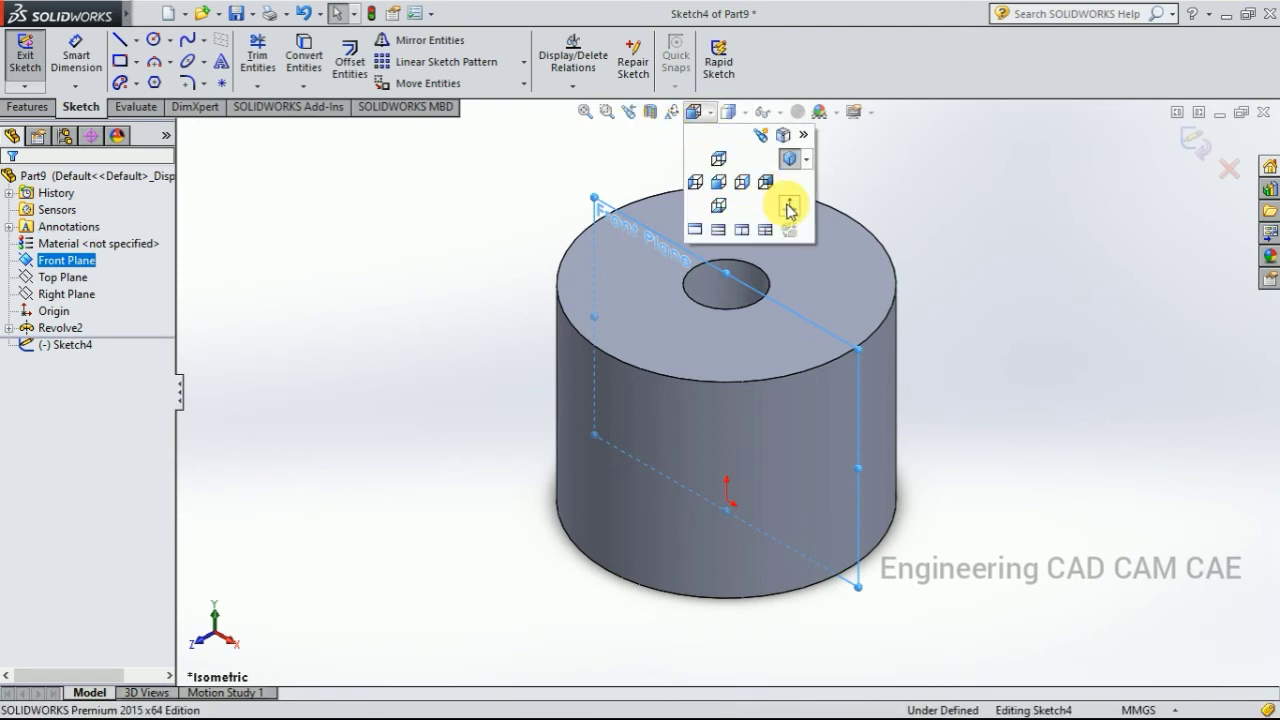
left_click(789, 203)
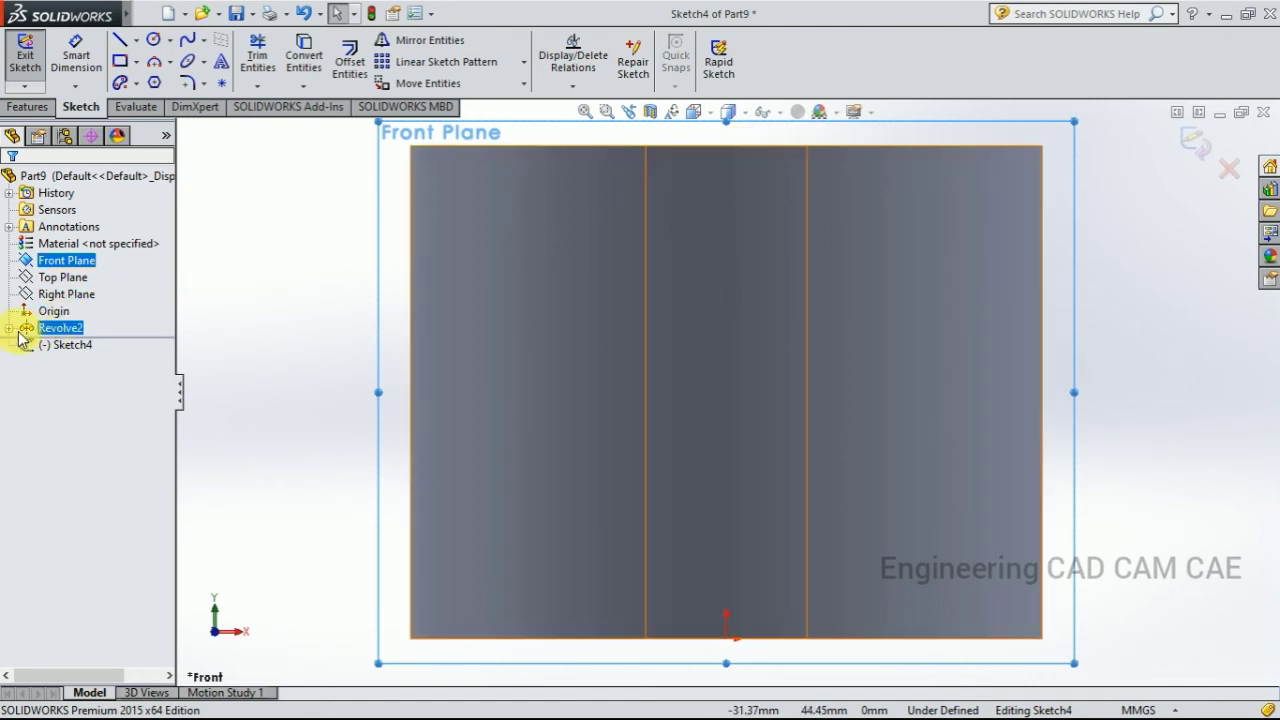
left_click(63, 346)
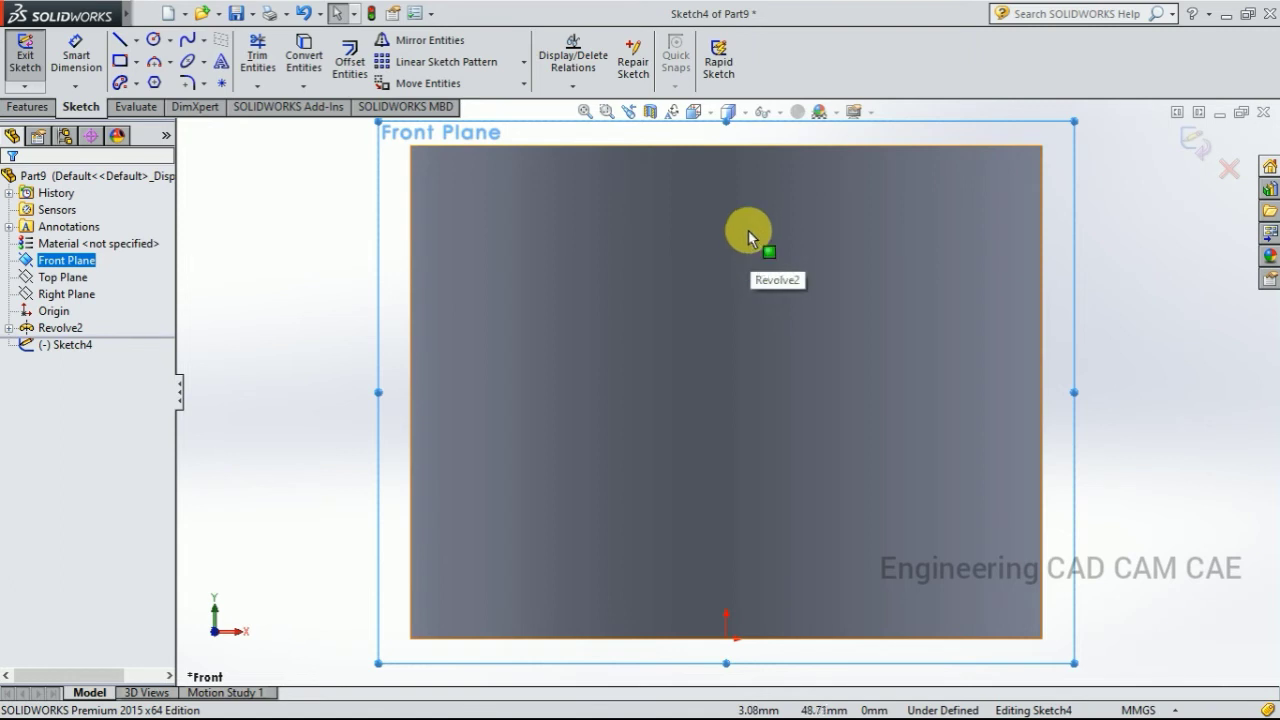
Change the display style to Hidden Lines Visible so the bore shows dashed
left_click(737, 113)
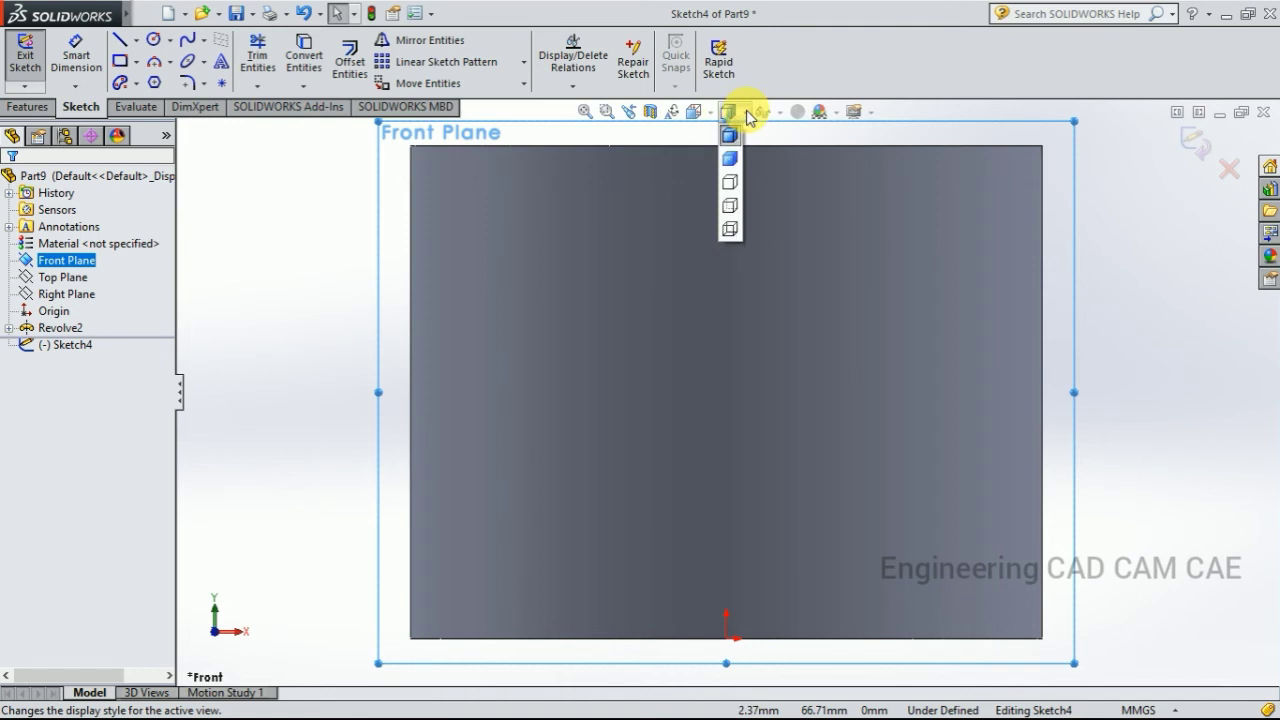
left_click(729, 184)
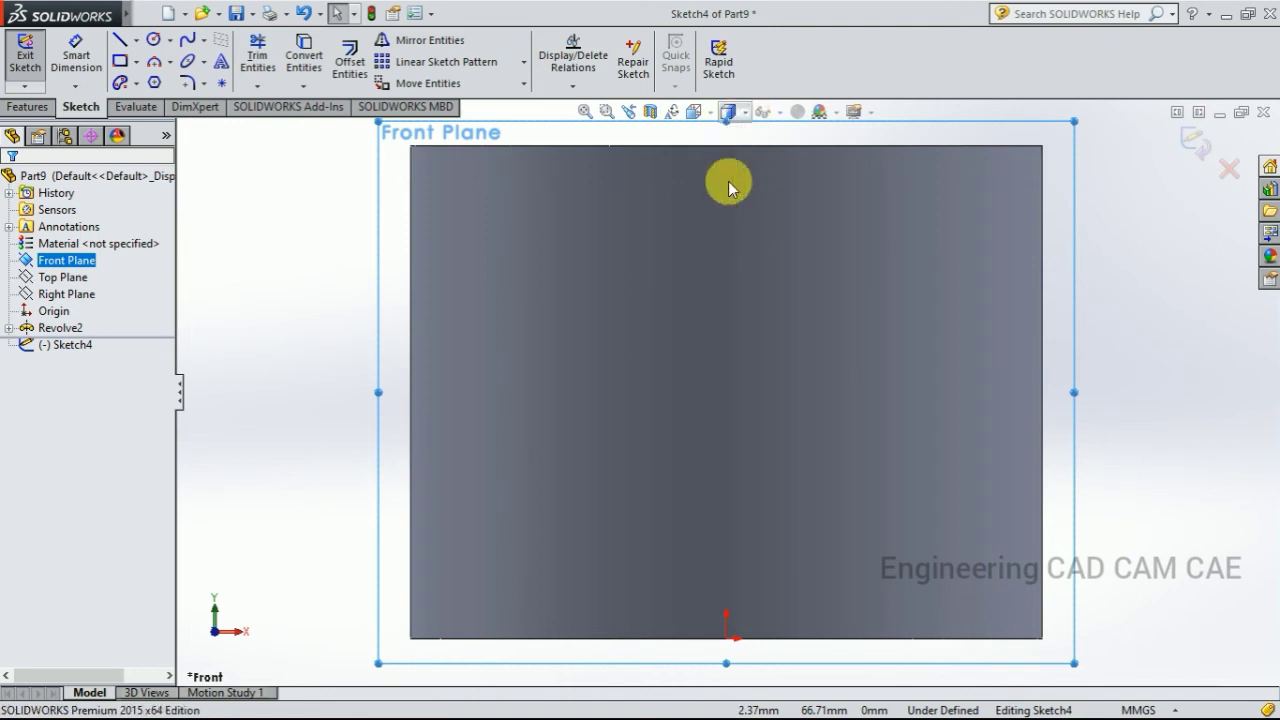
left_click(745, 113)
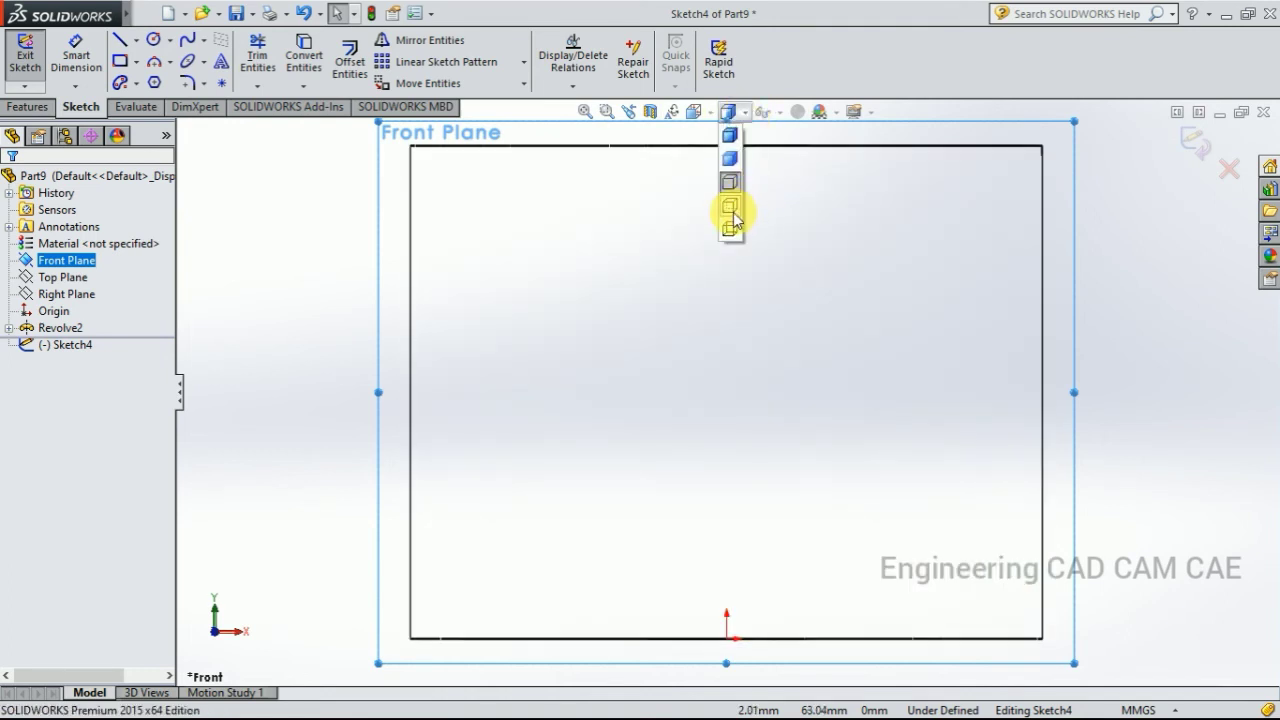
left_click(730, 206)
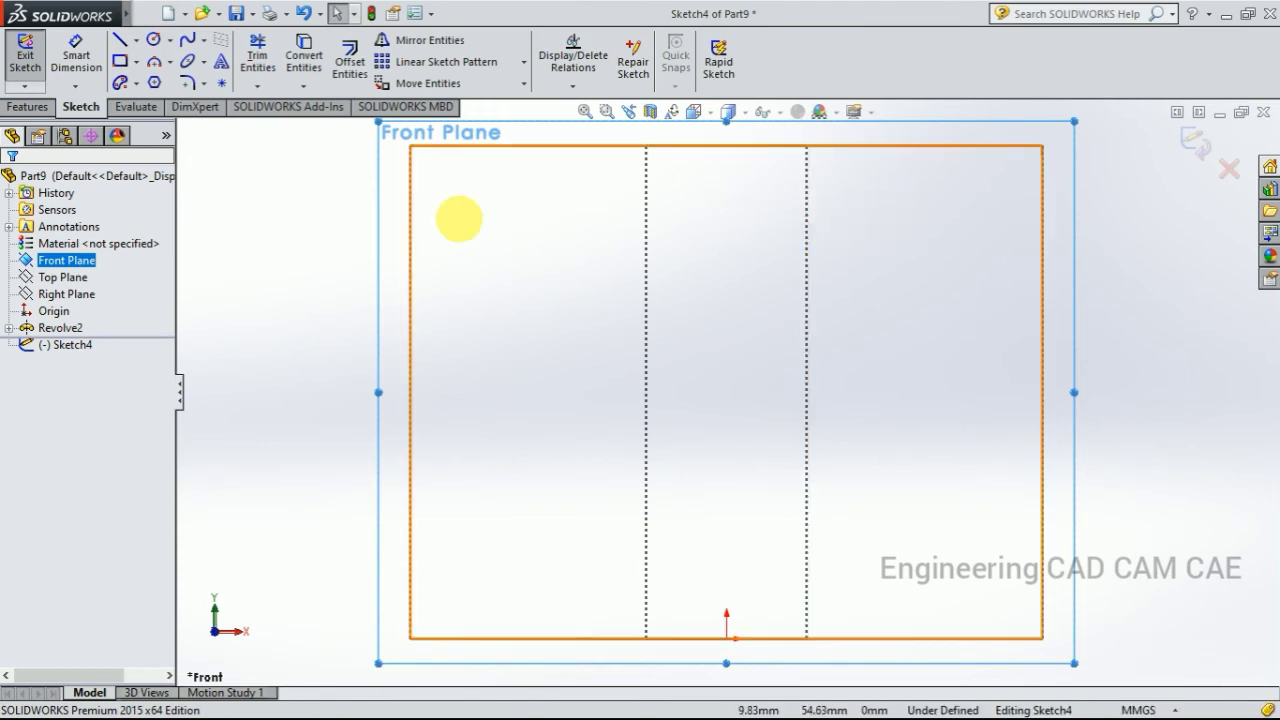
Draw a vertical centerline through the origin, extending below and above the solid
left_click(140, 40)
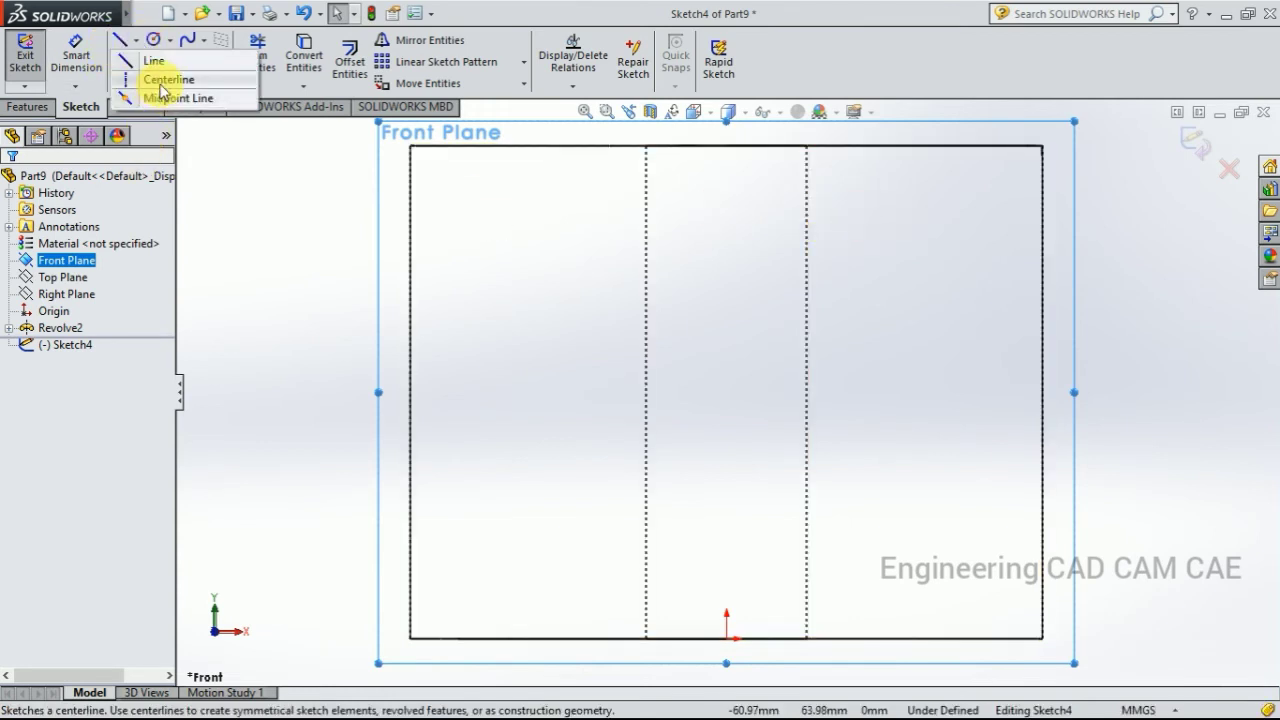
left_click(172, 78)
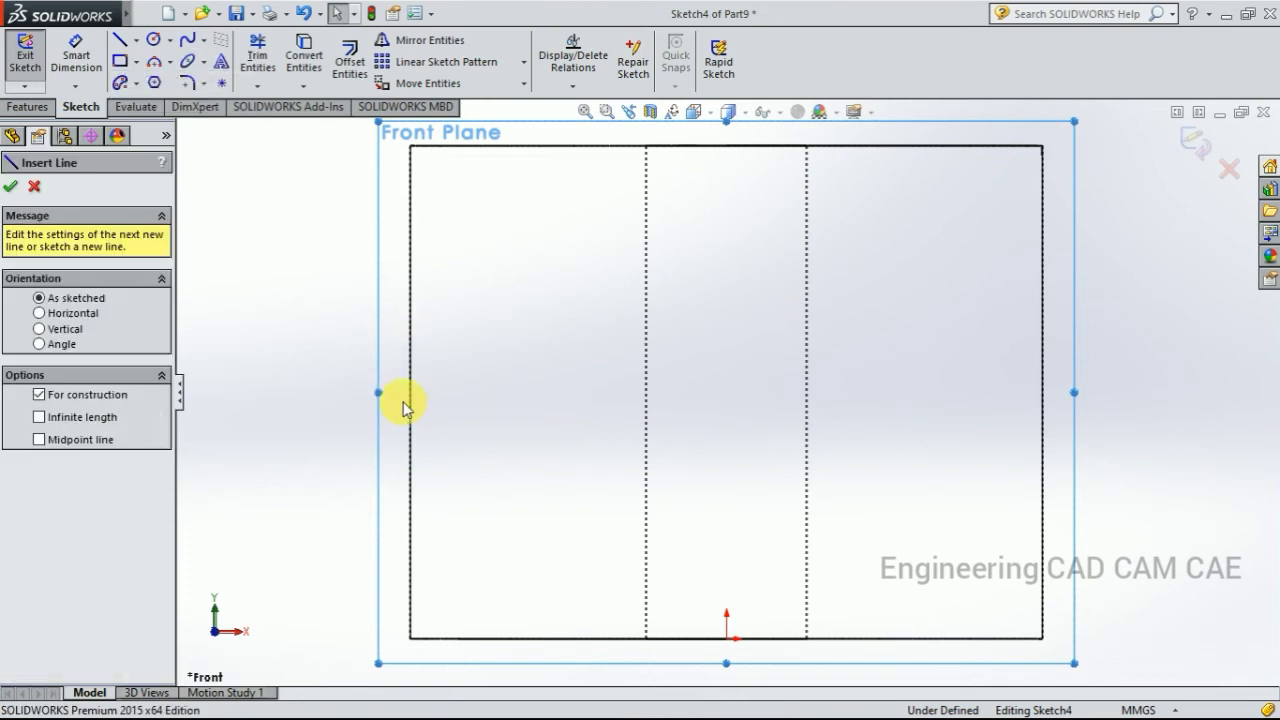
key("z")
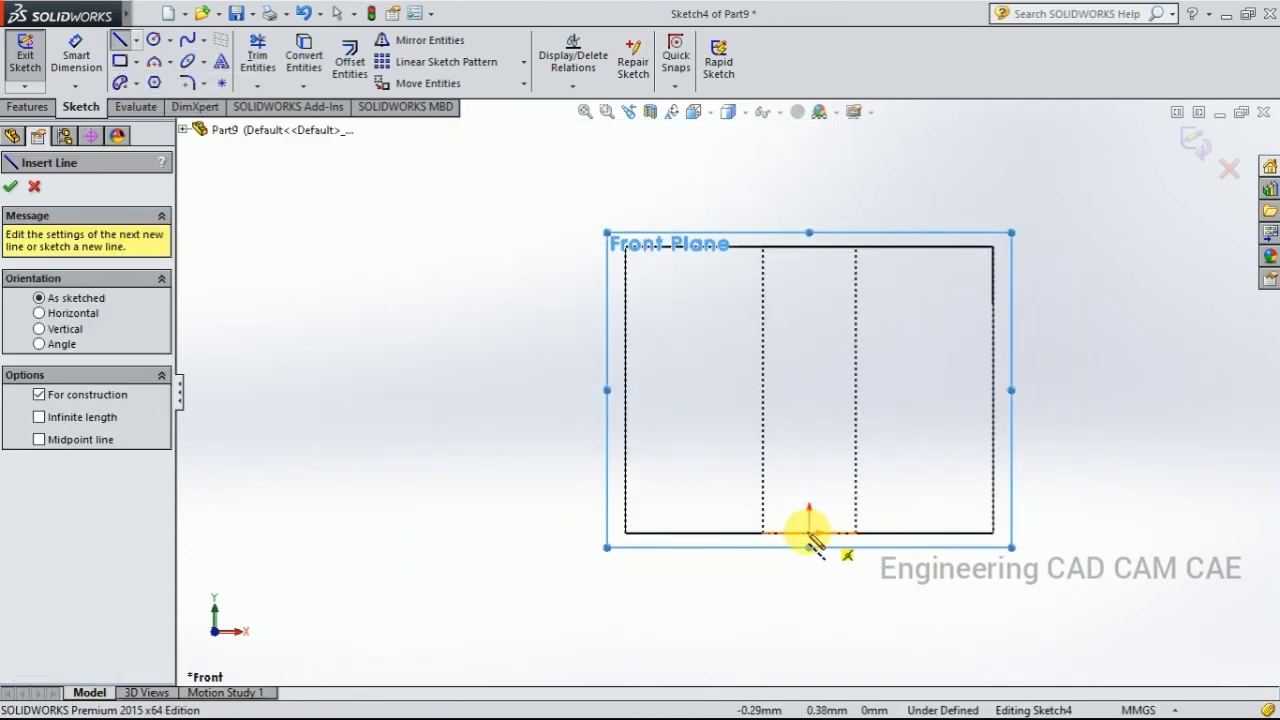
left_click(809, 533)
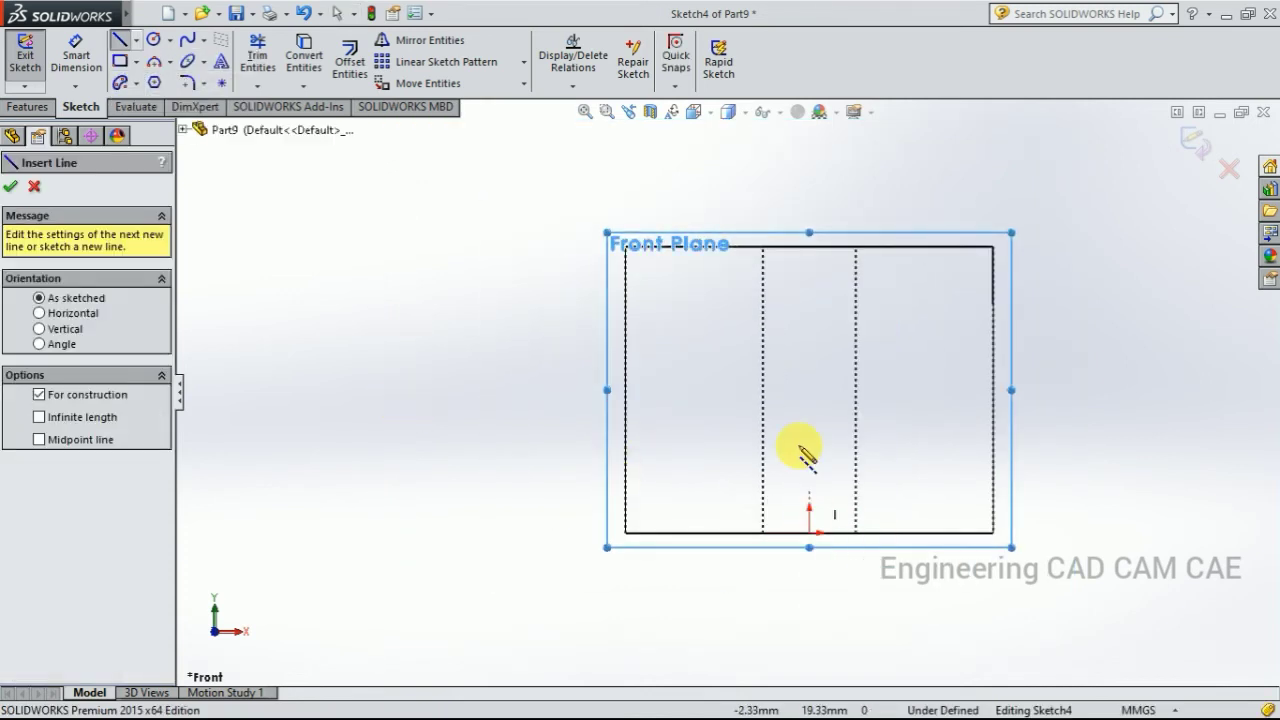
left_click(809, 593)
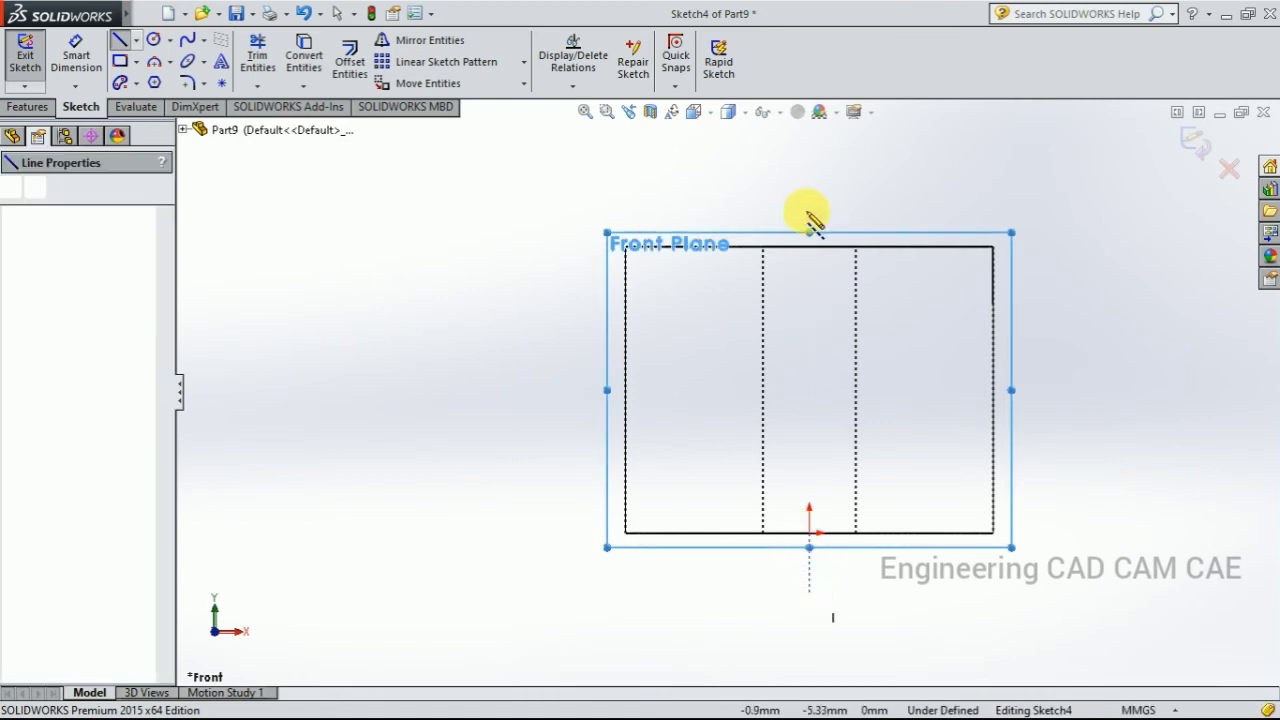
left_click(809, 183)
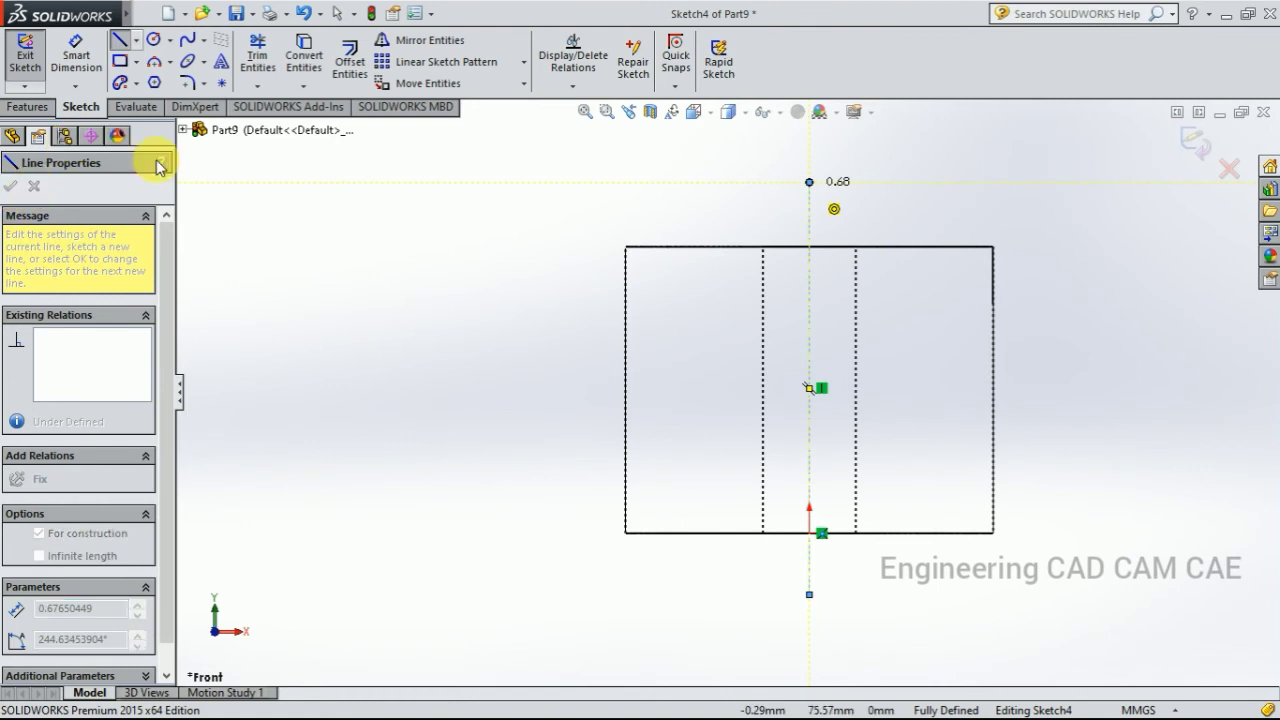
right_click(399, 178)
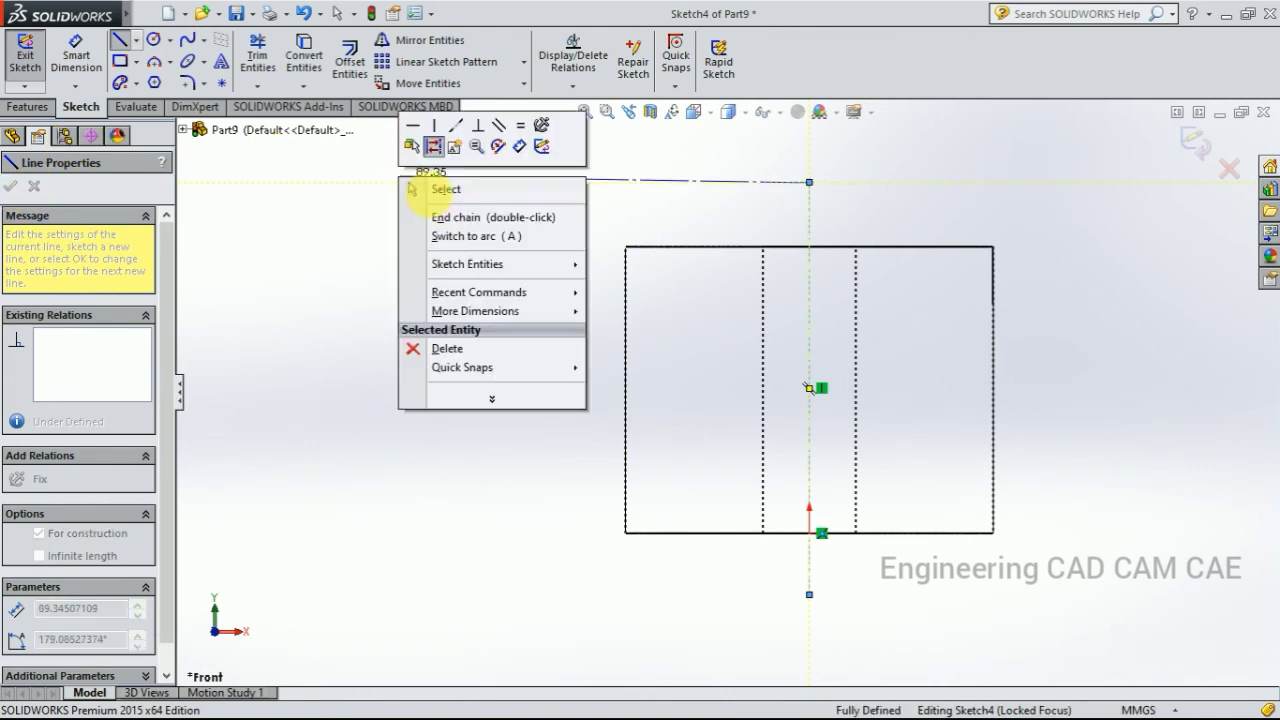
left_click(440, 189)
key("f")
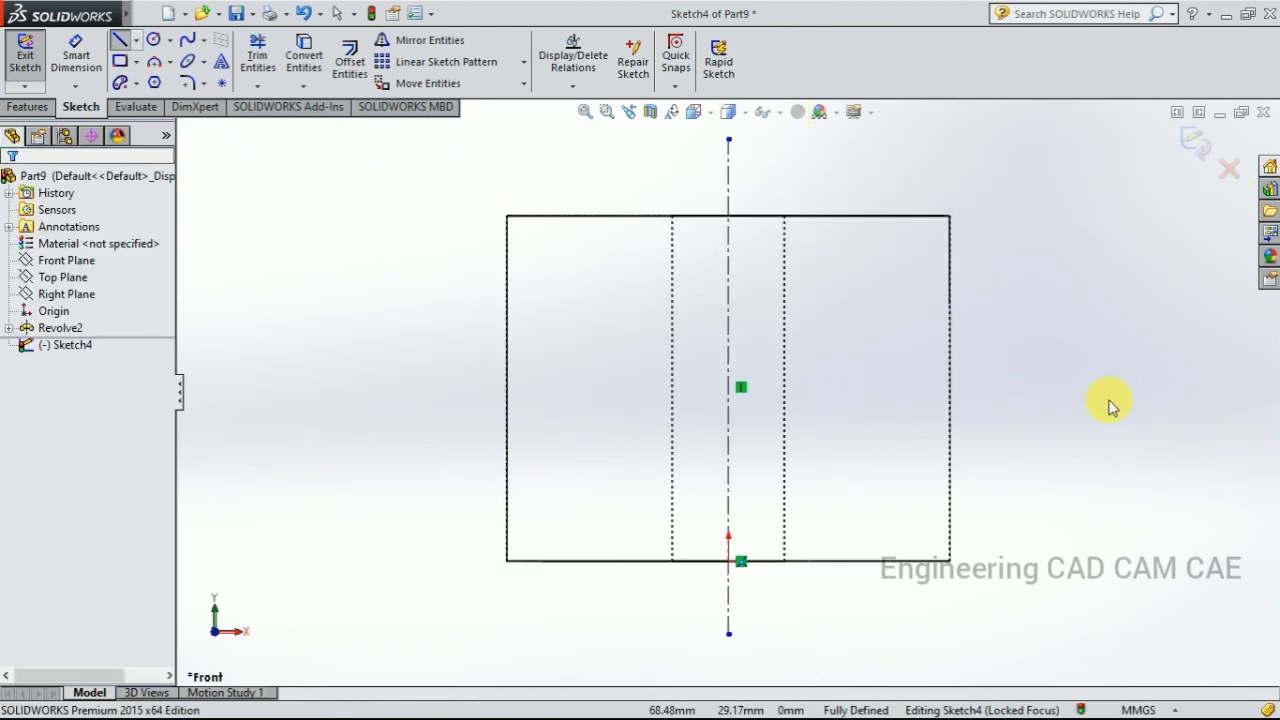
key("Escape")
key("f")
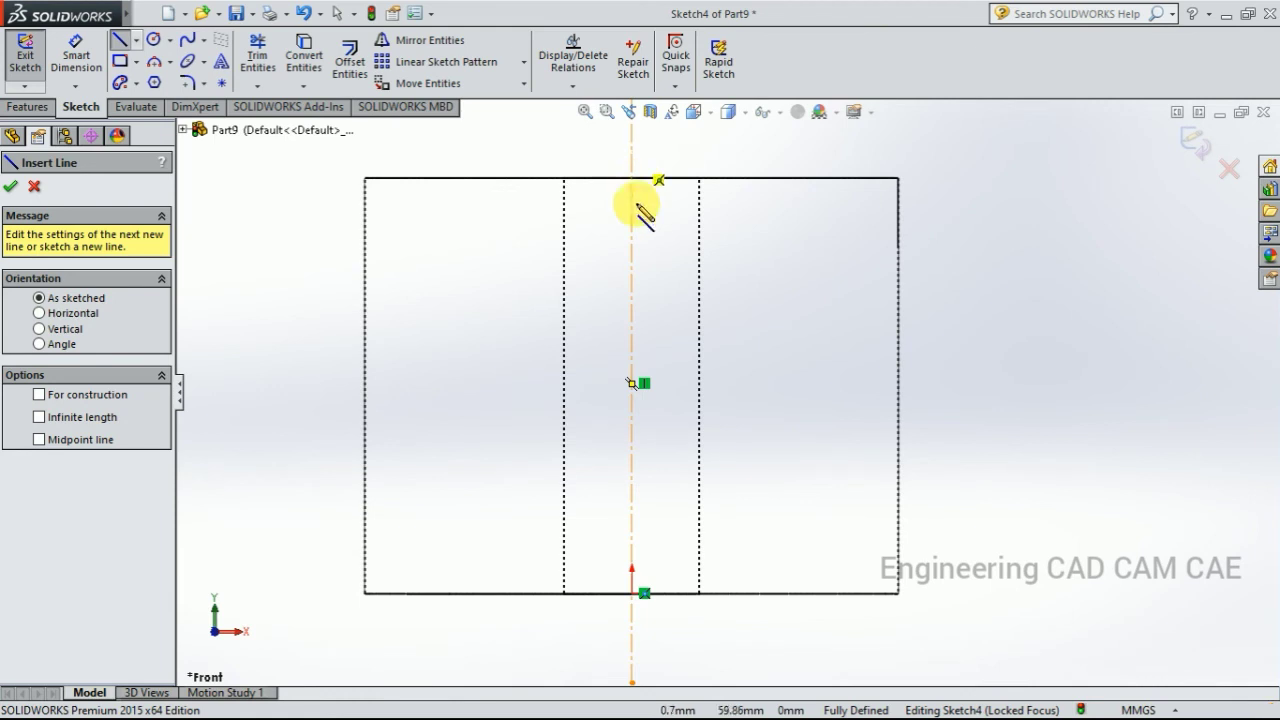
key("Escape")
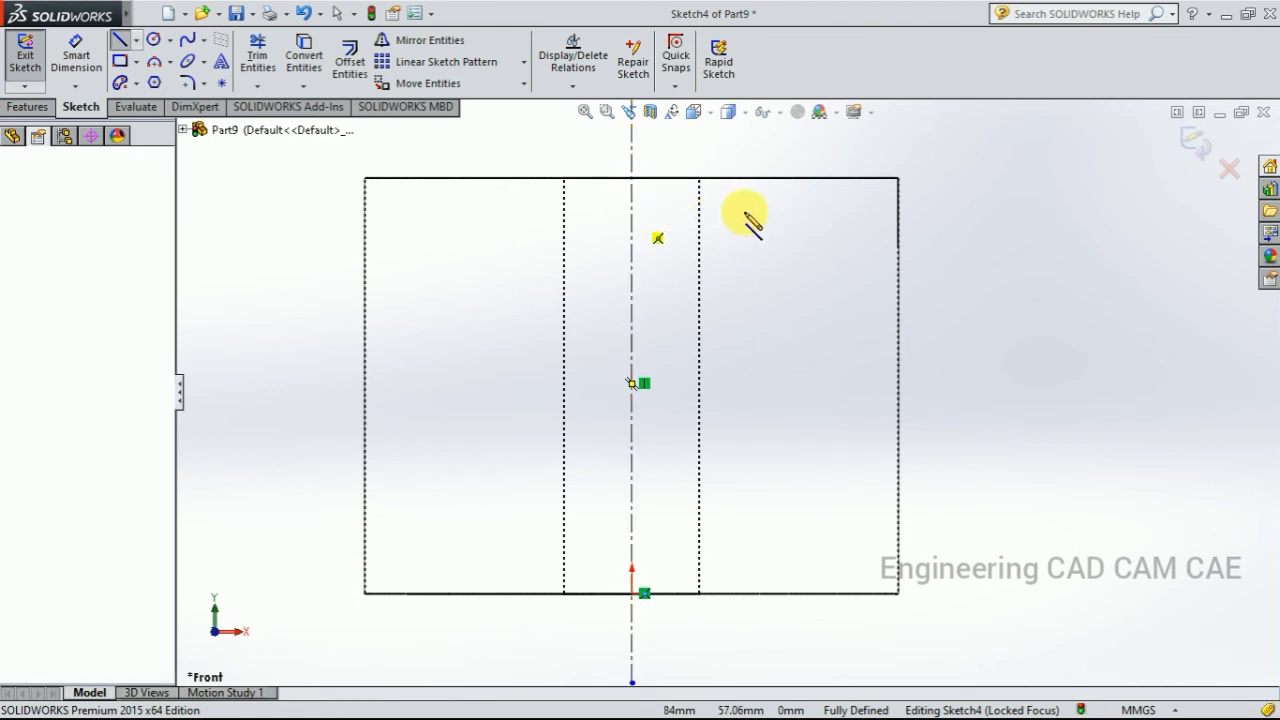
Sketch a closed stepped bore profile of straight lines right of the centerline
left_click(760, 214)
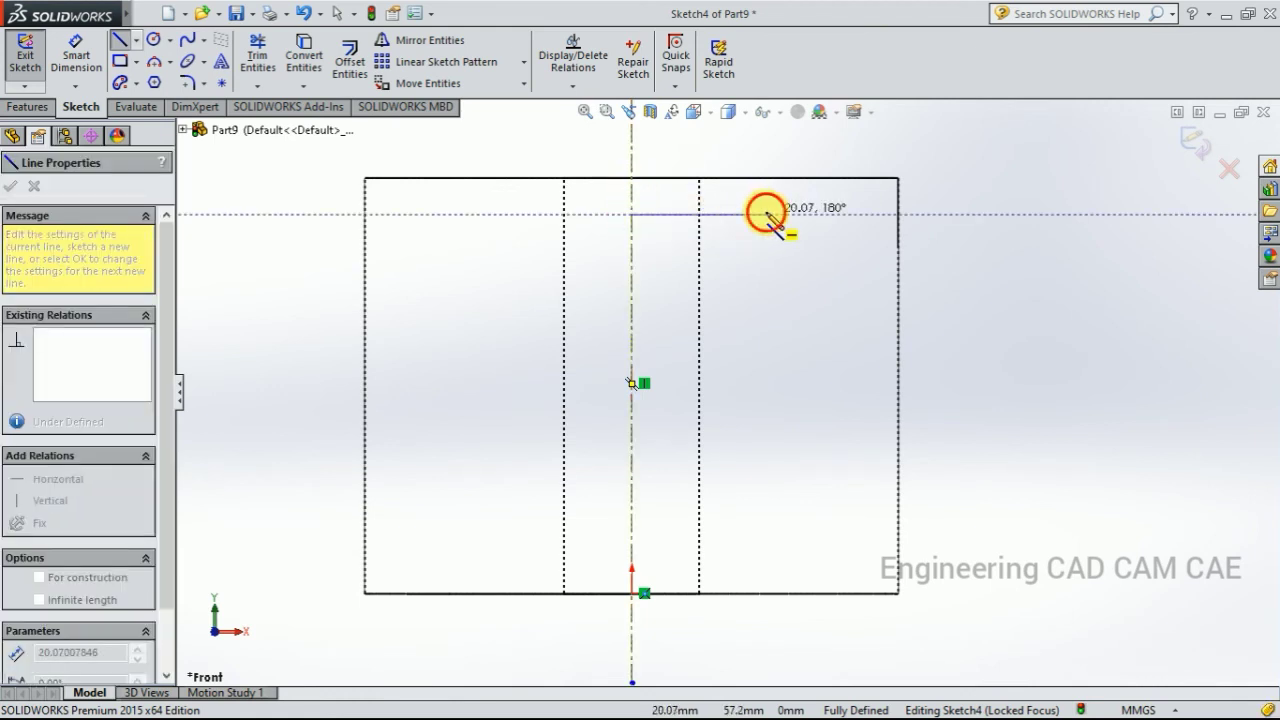
left_click(766, 214)
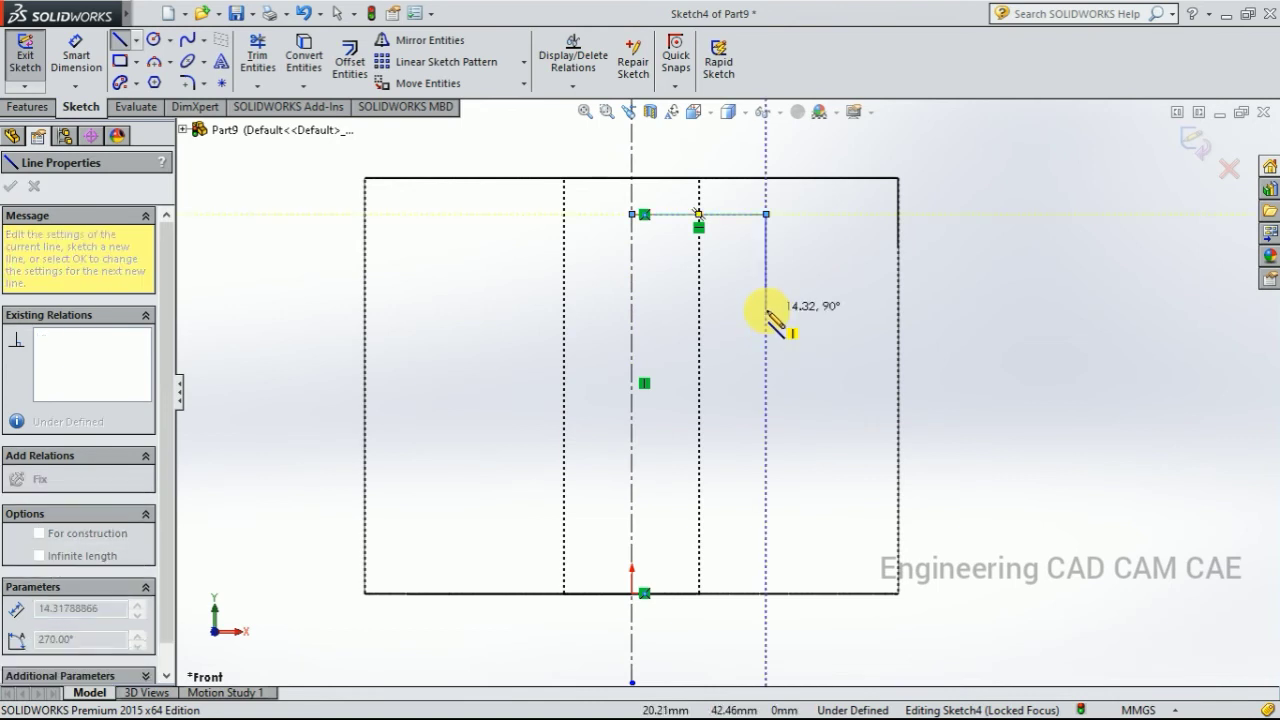
left_click(766, 309)
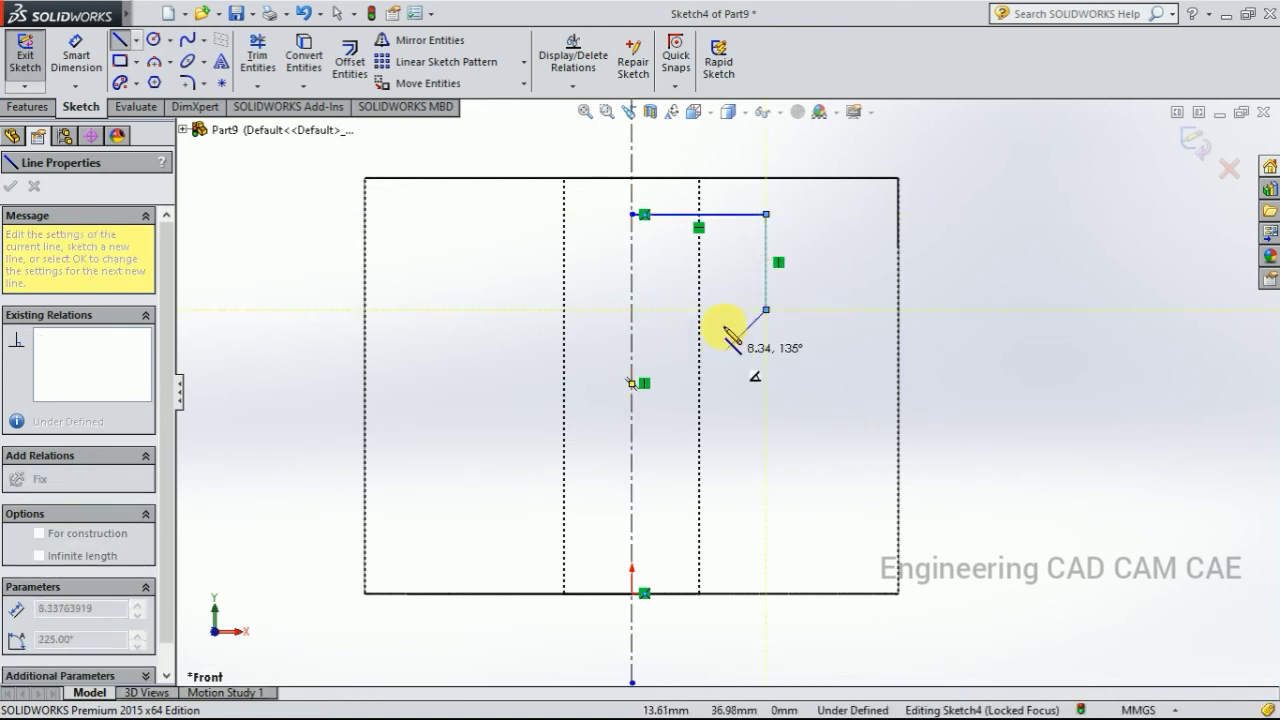
left_click(723, 310)
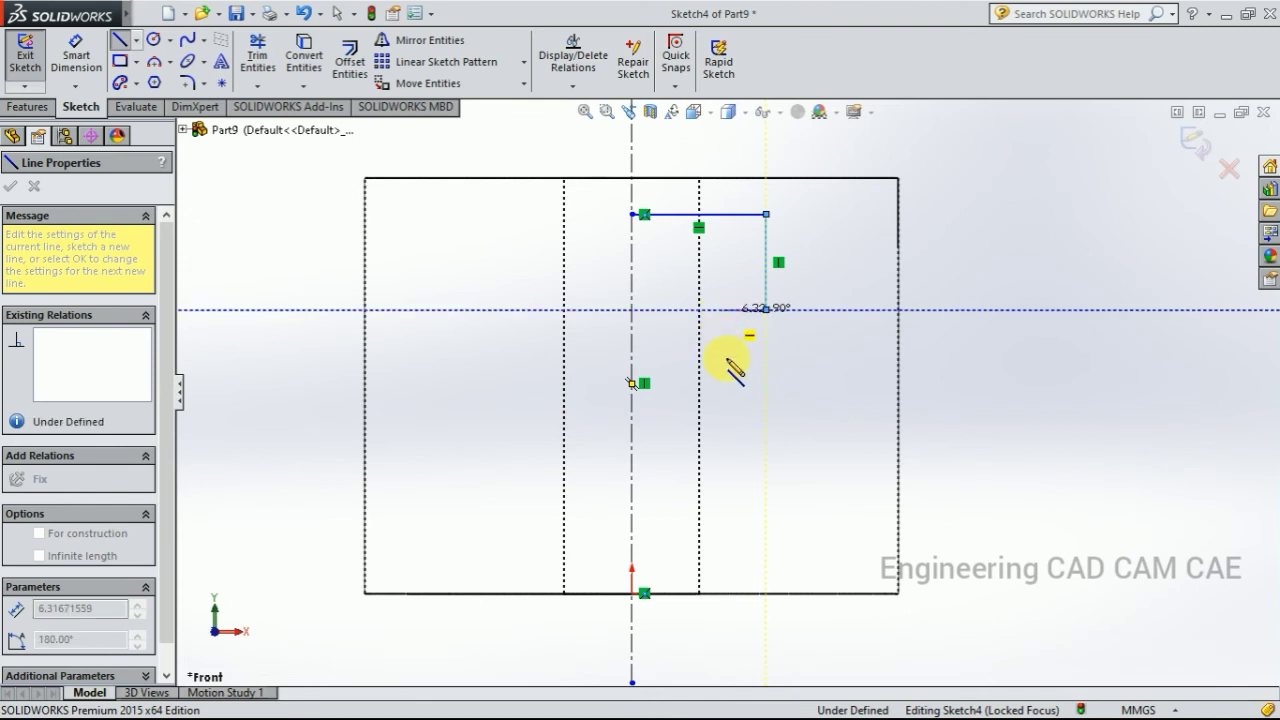
left_click(775, 408)
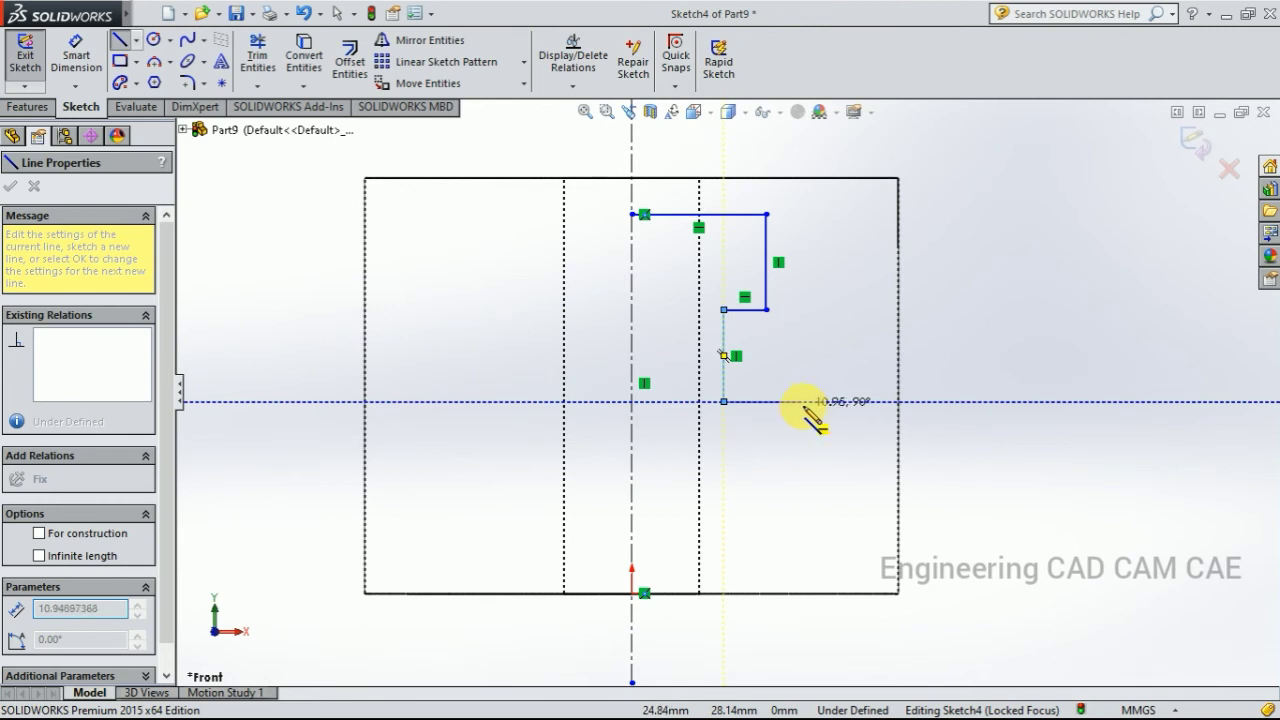
left_click(807, 401)
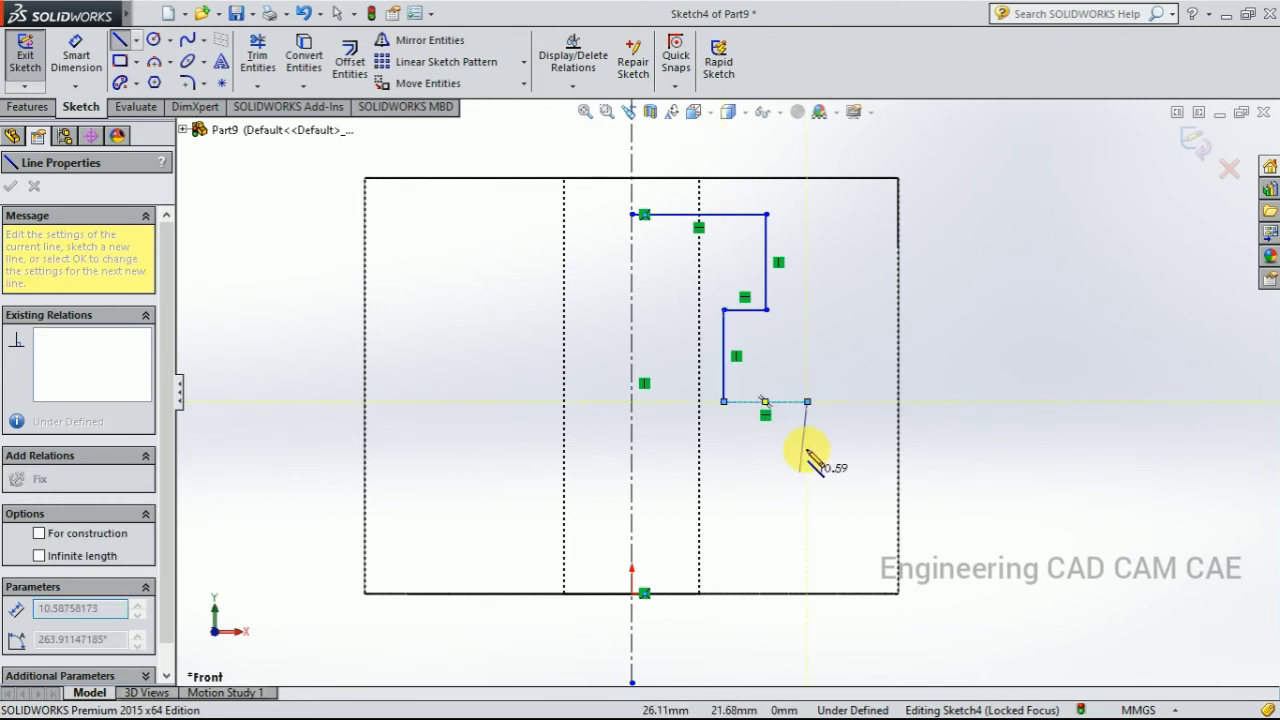
left_click(749, 446)
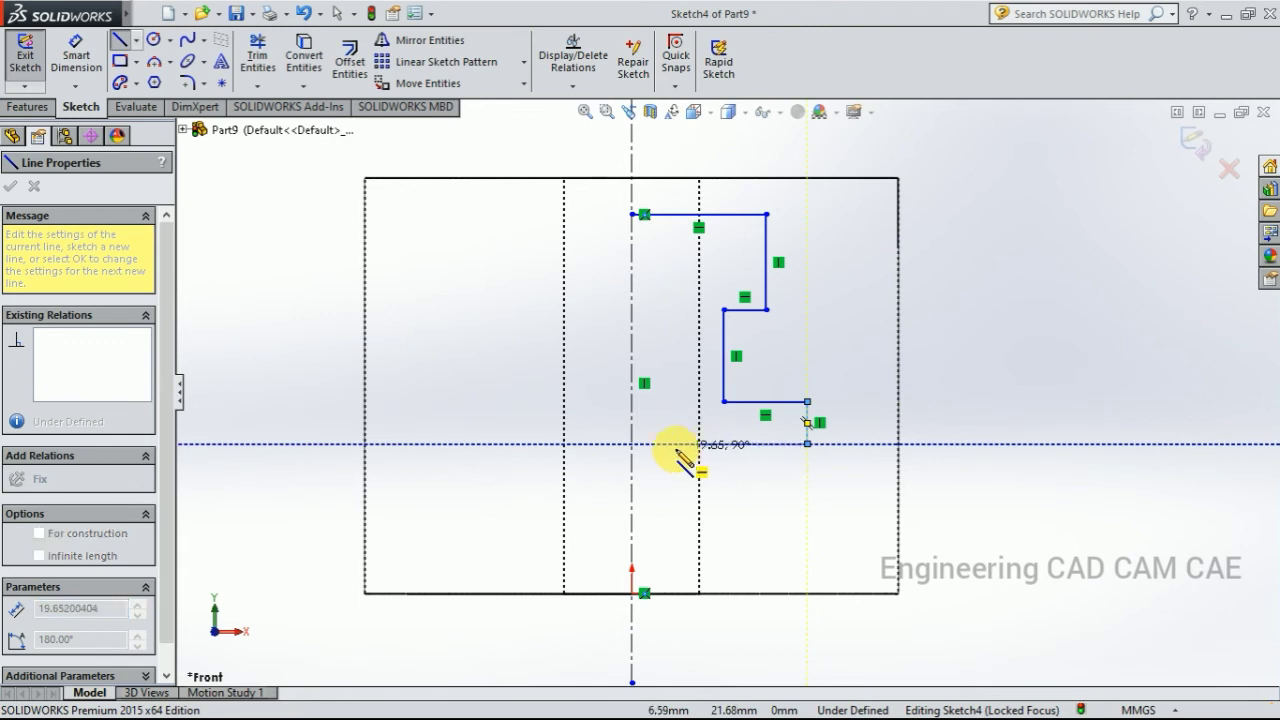
left_click(744, 446)
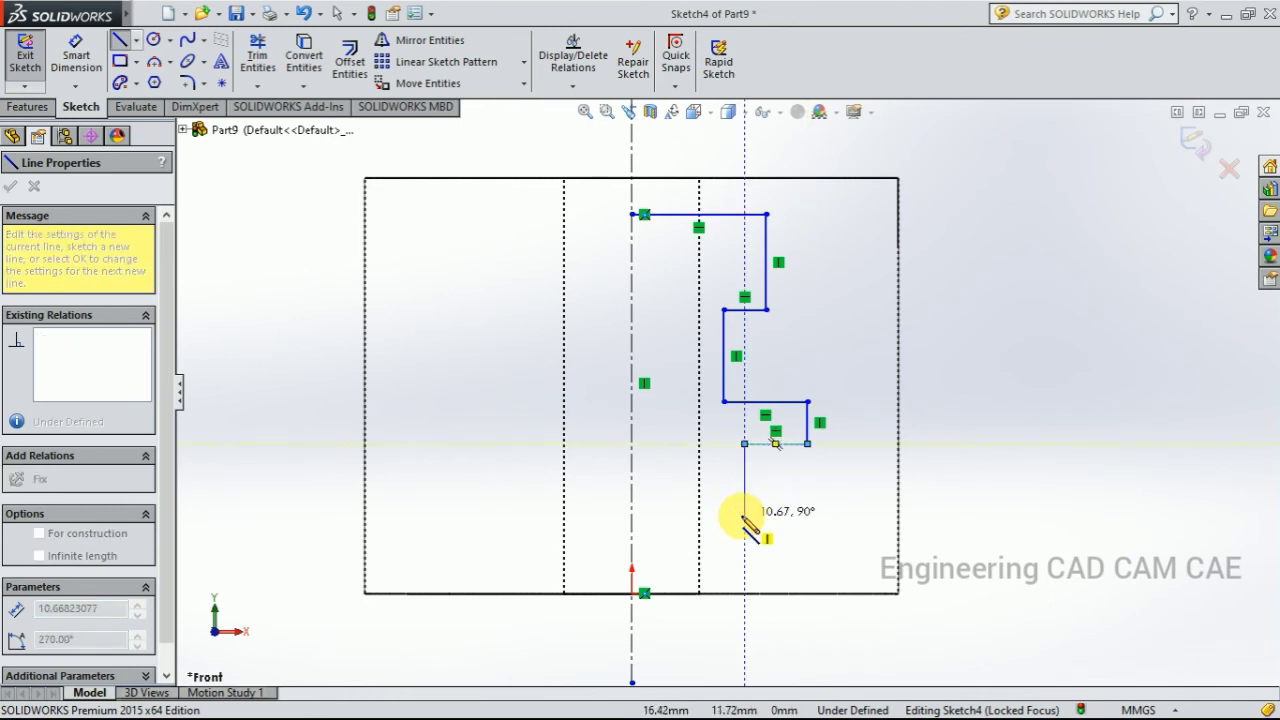
left_click(744, 516)
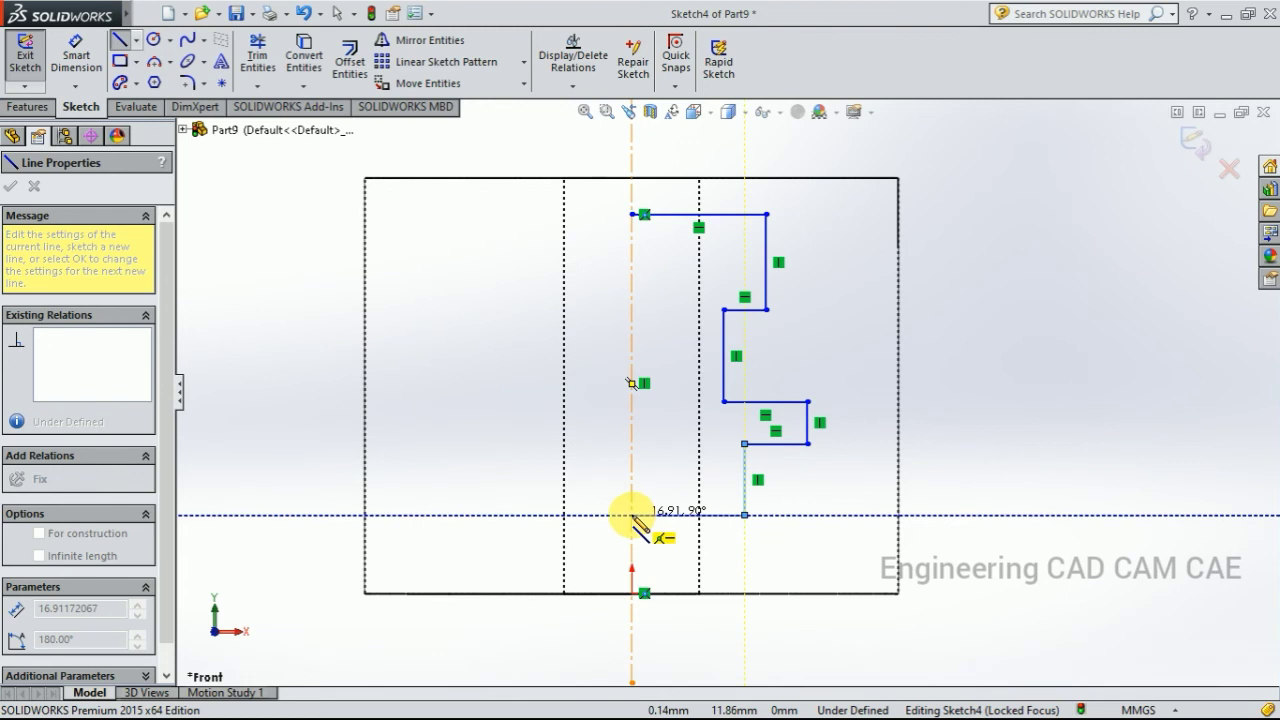
left_click(632, 516)
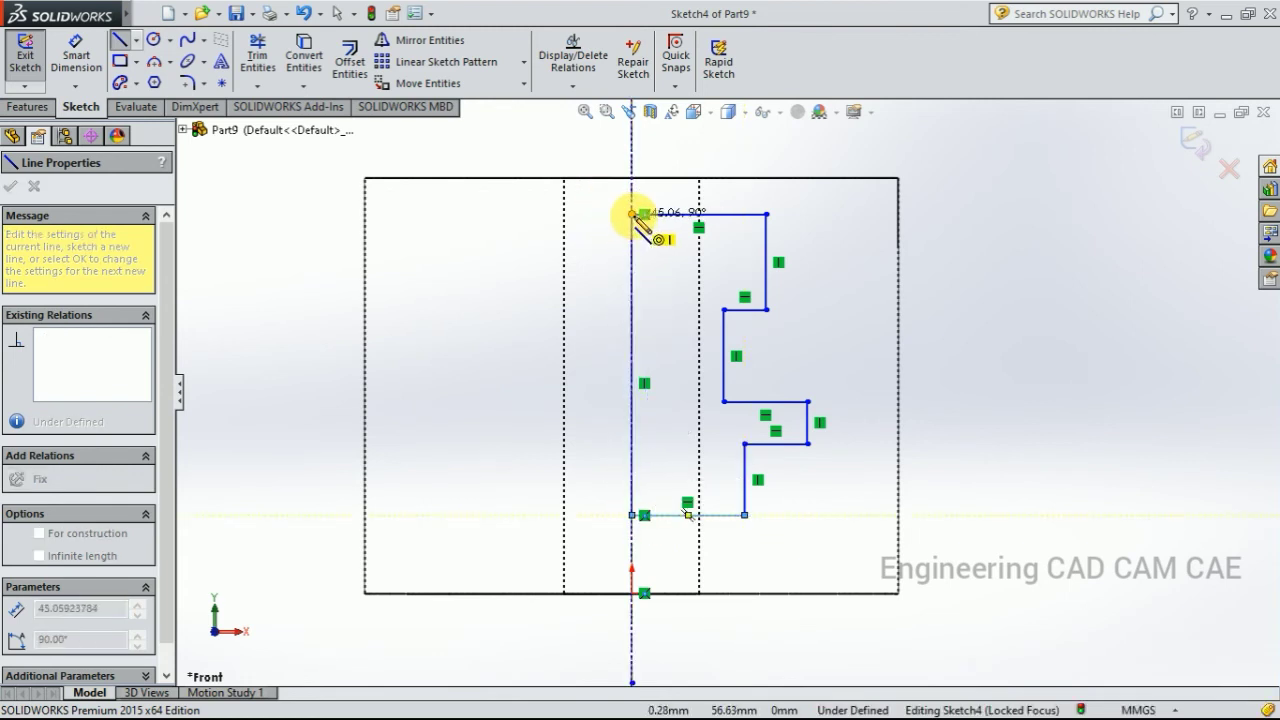
left_click(631, 214)
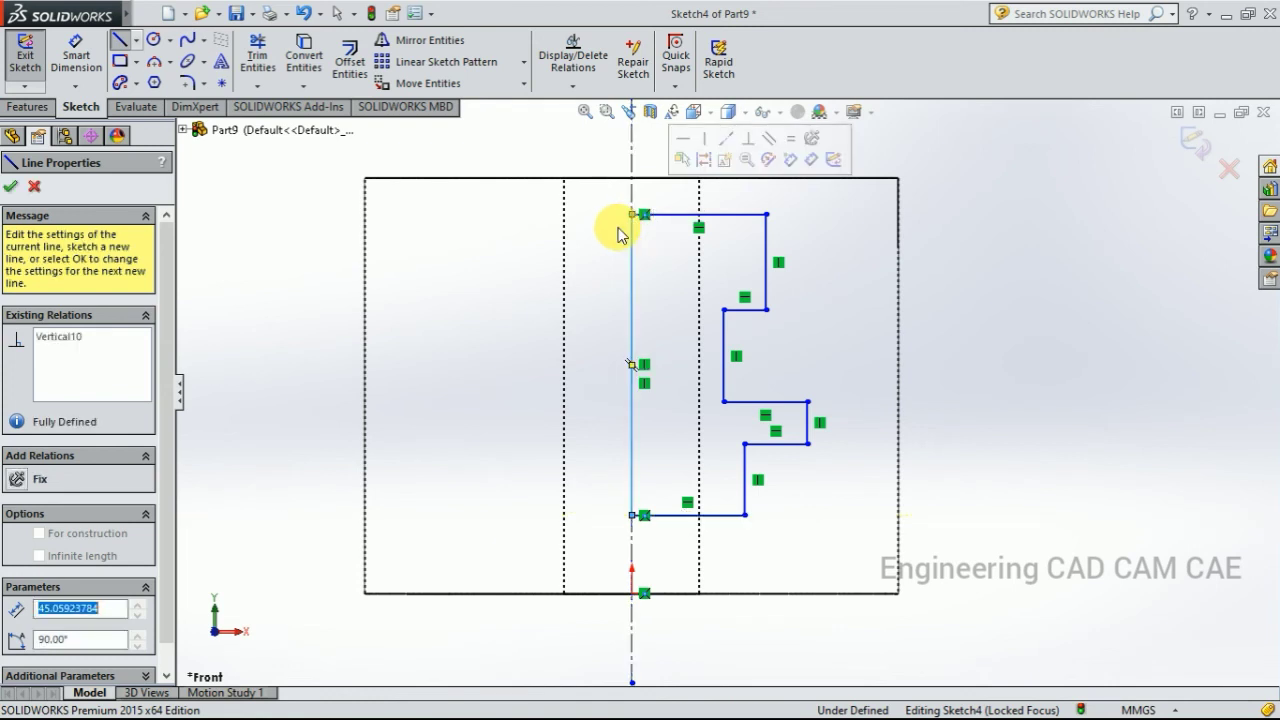
Finish Sketch4, exit it, and return to the Isometric view
right_click(368, 243)
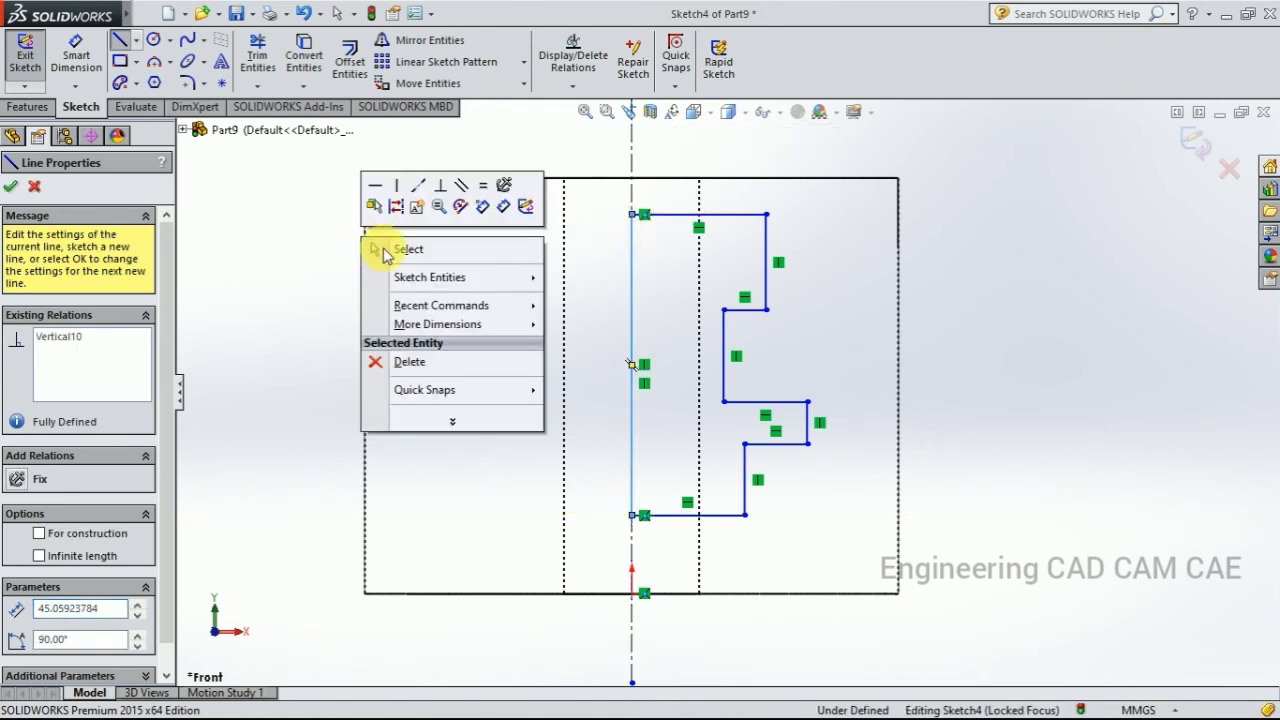
left_click(443, 266)
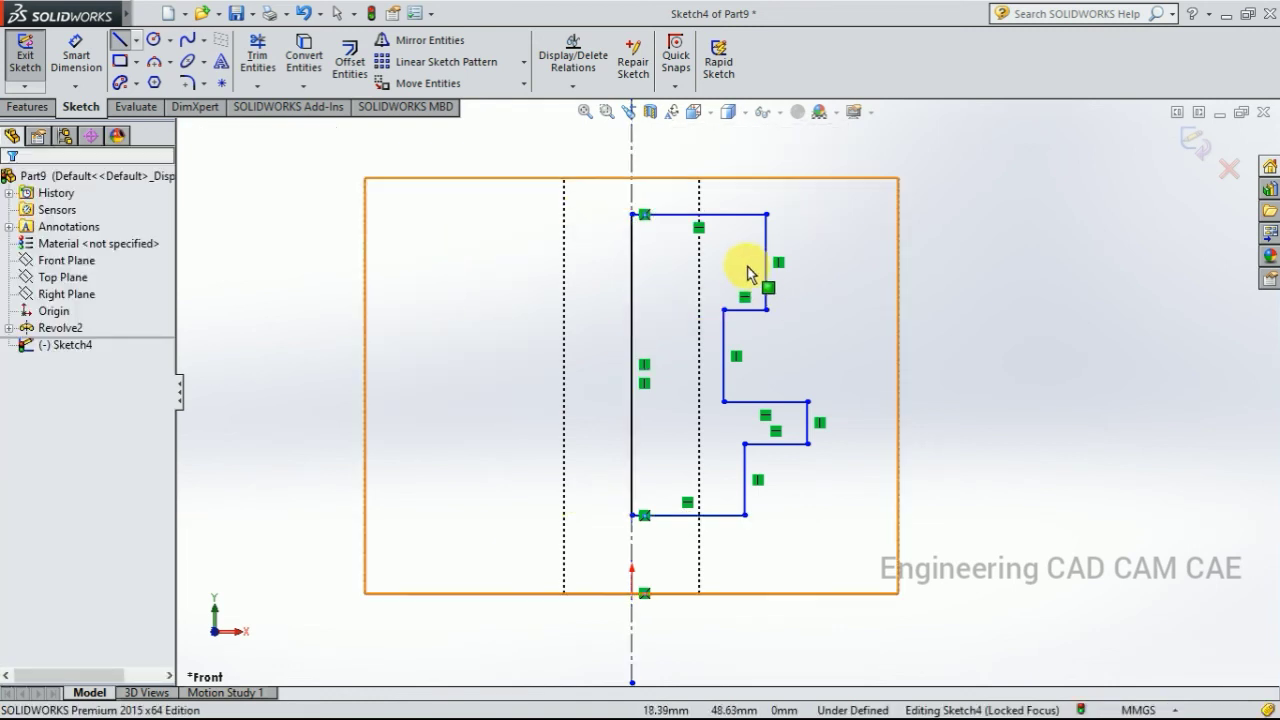
left_click(641, 181)
left_click(777, 308)
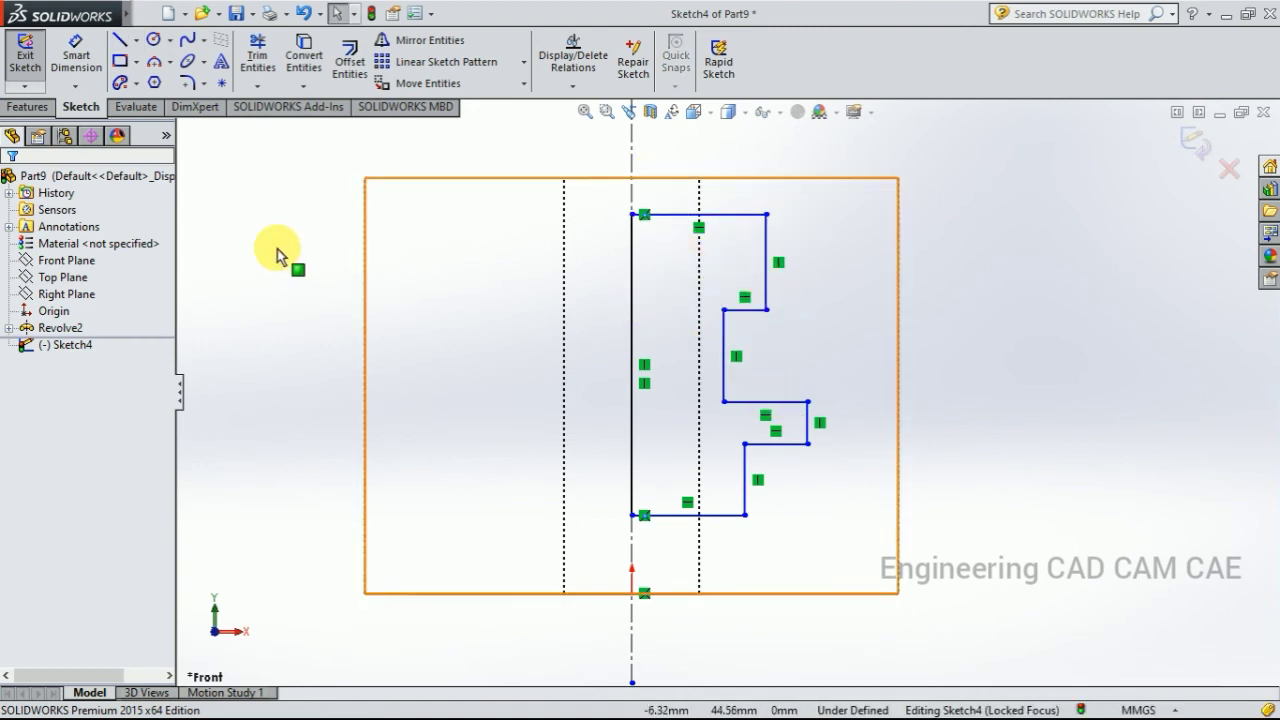
left_click(25, 55)
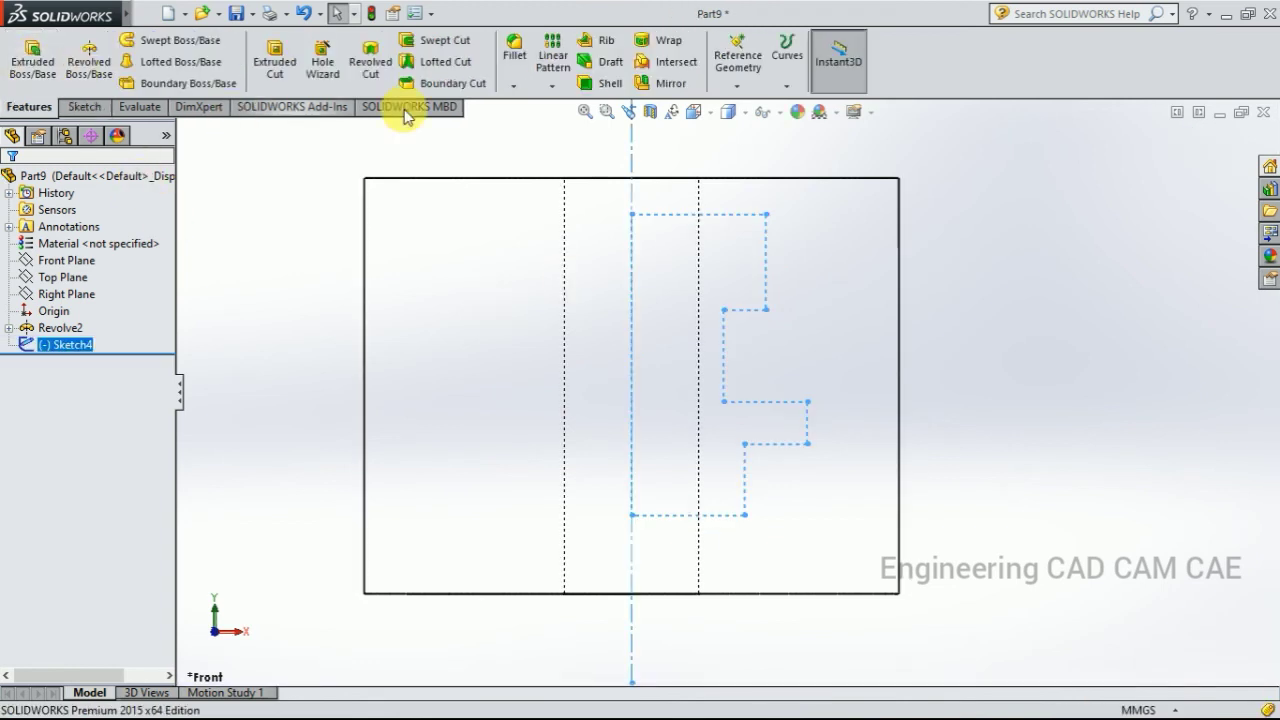
left_click(710, 117)
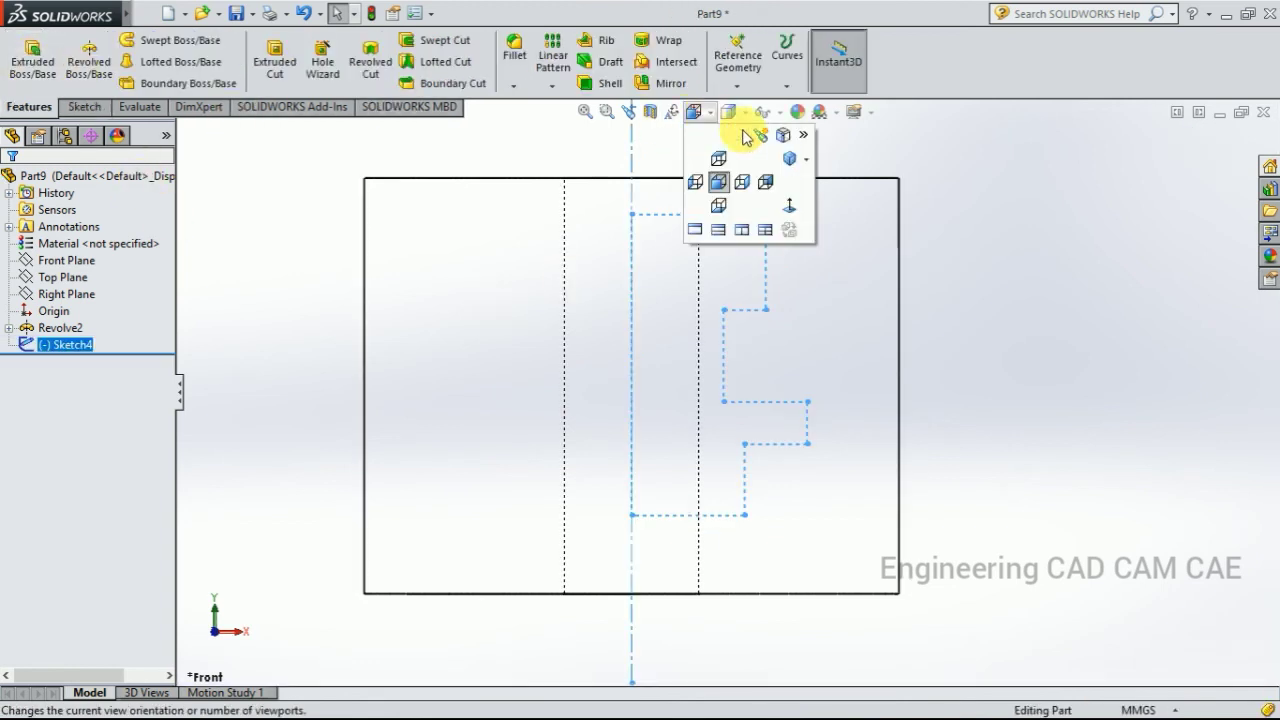
left_click(792, 163)
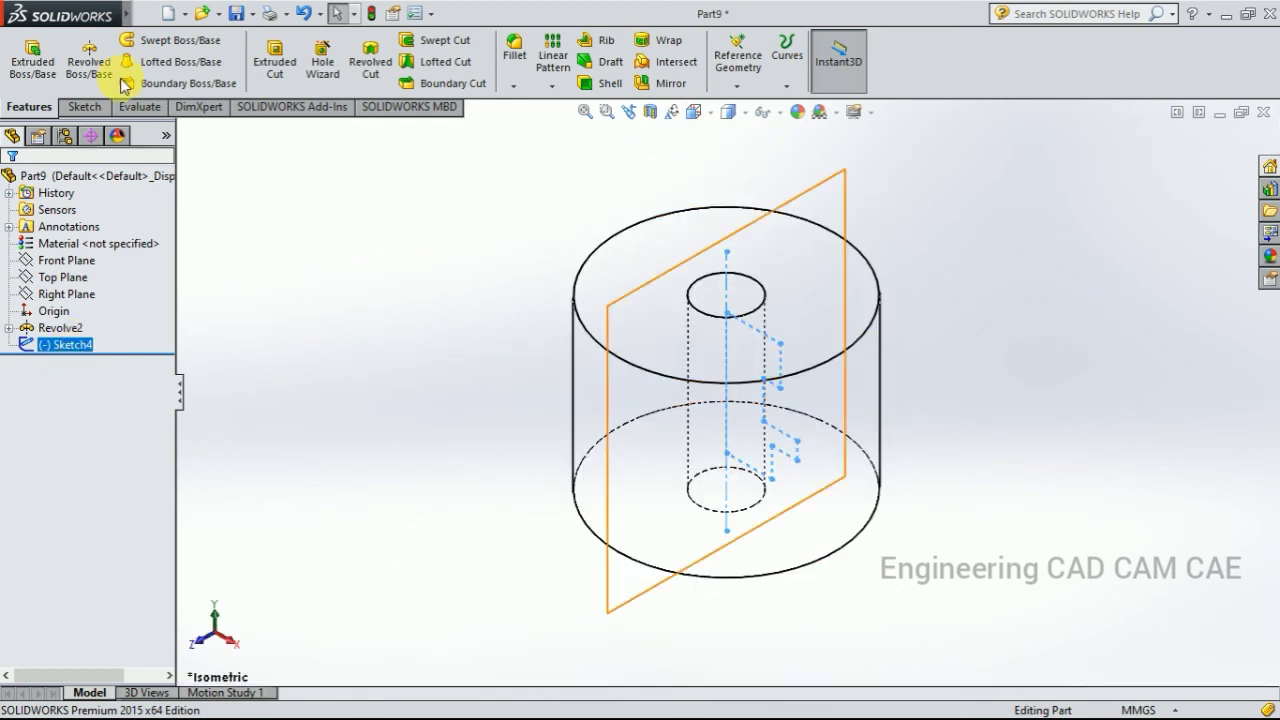
Revolve-cut Sketch4 360° about its centerline, then display Shaded With Edges
left_click(370, 68)
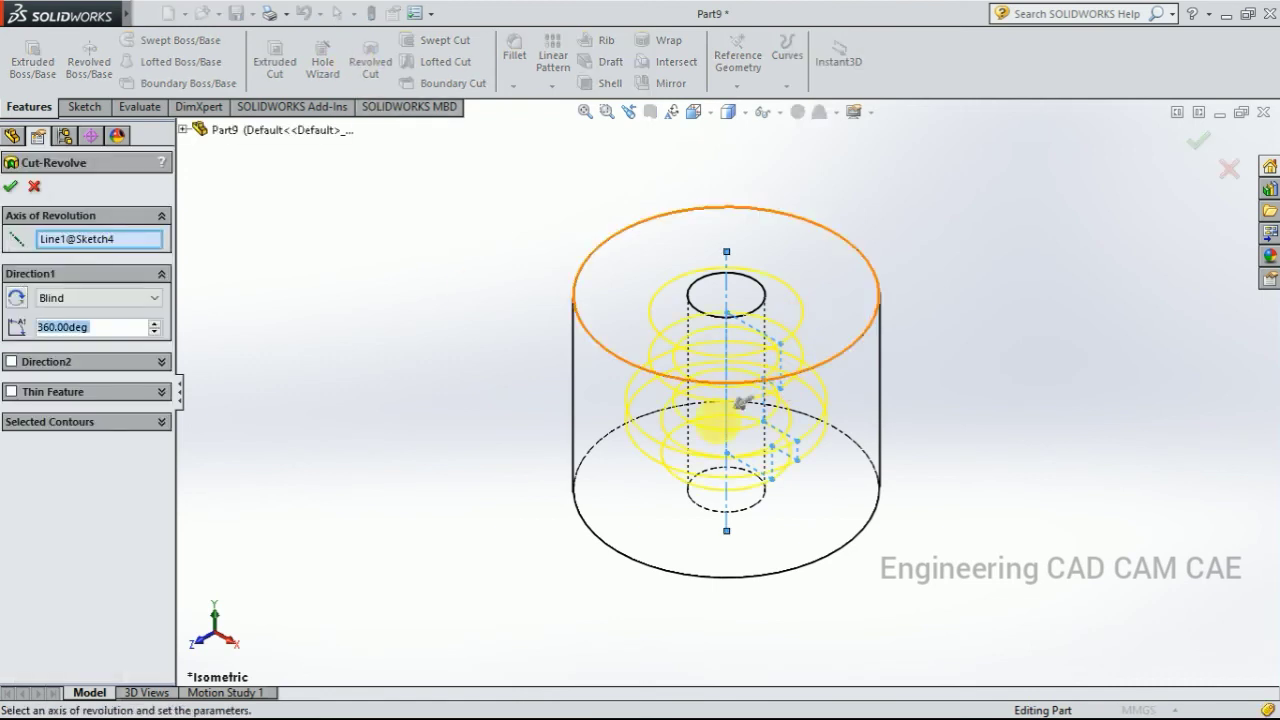
middle_click_drag(741, 403, 726, 347)
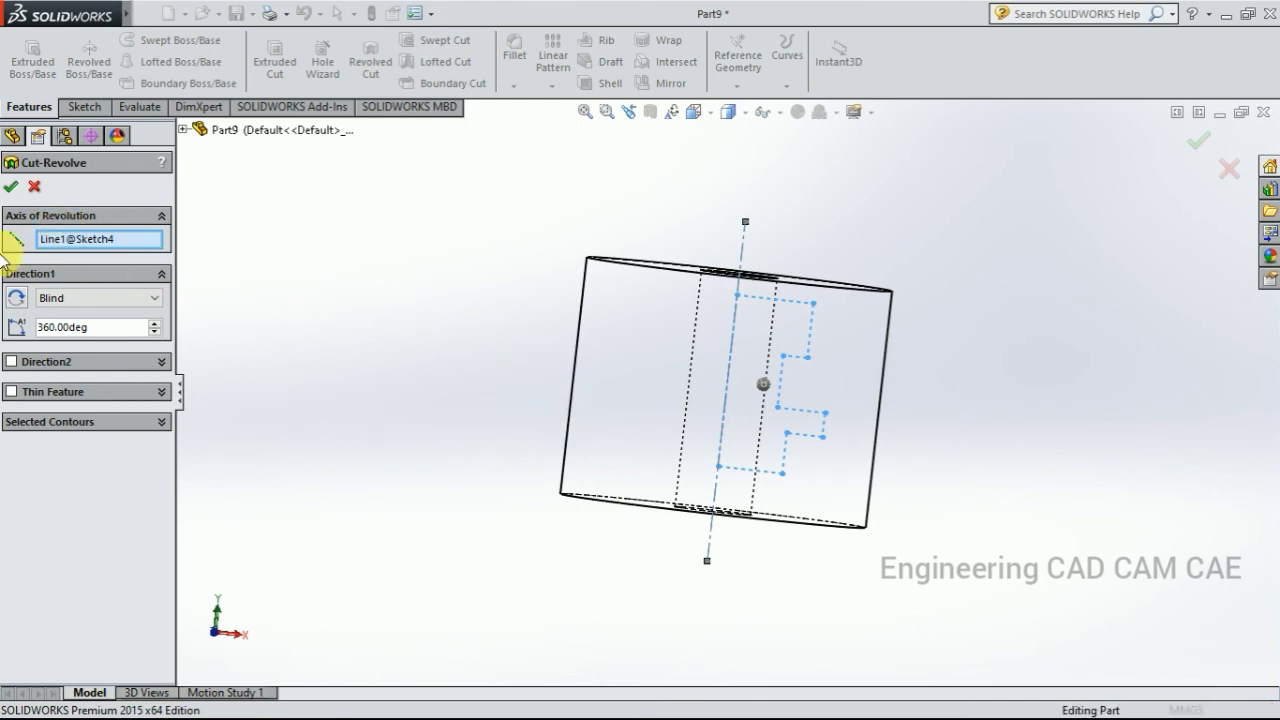
left_click(11, 188)
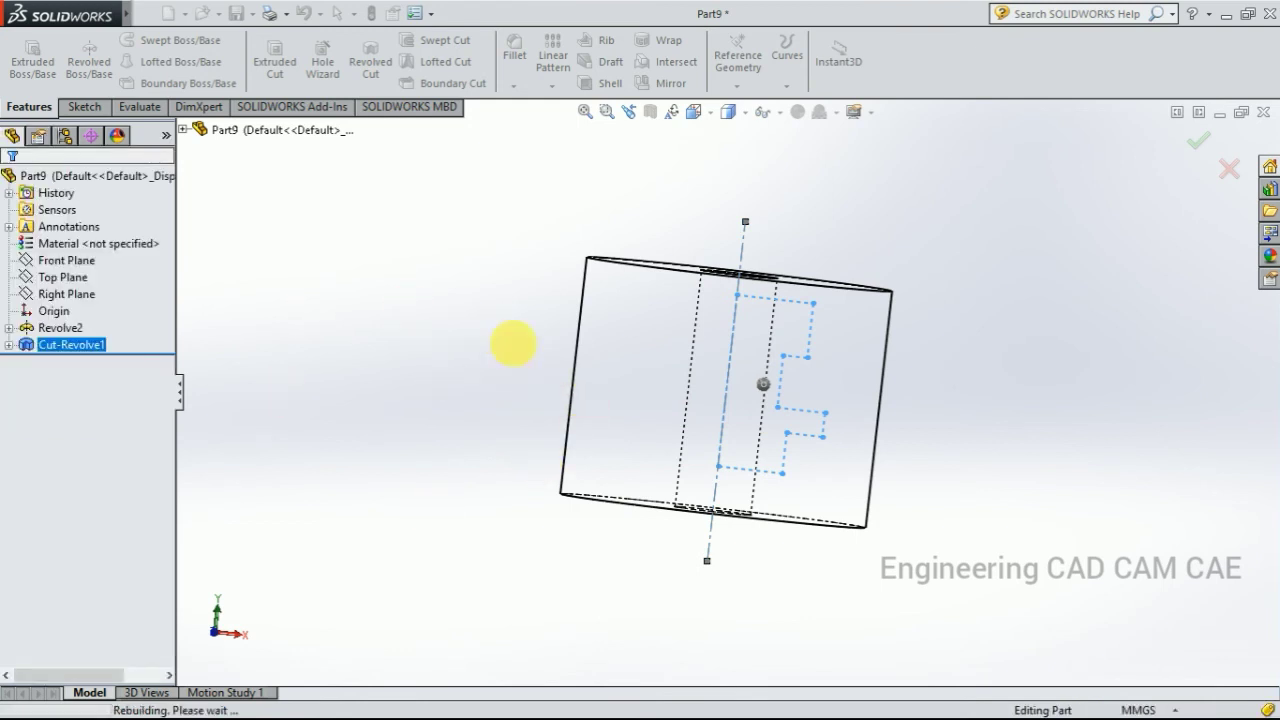
left_click(745, 116)
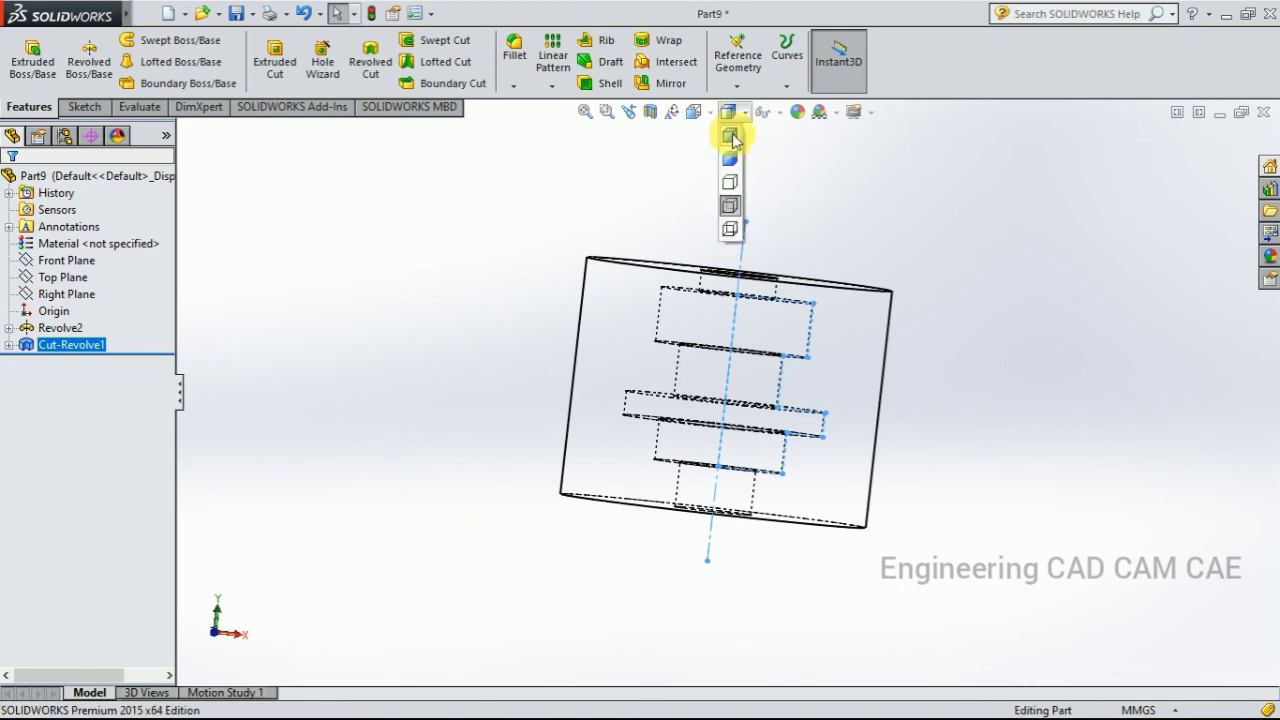
left_click(731, 138)
left_click(462, 333)
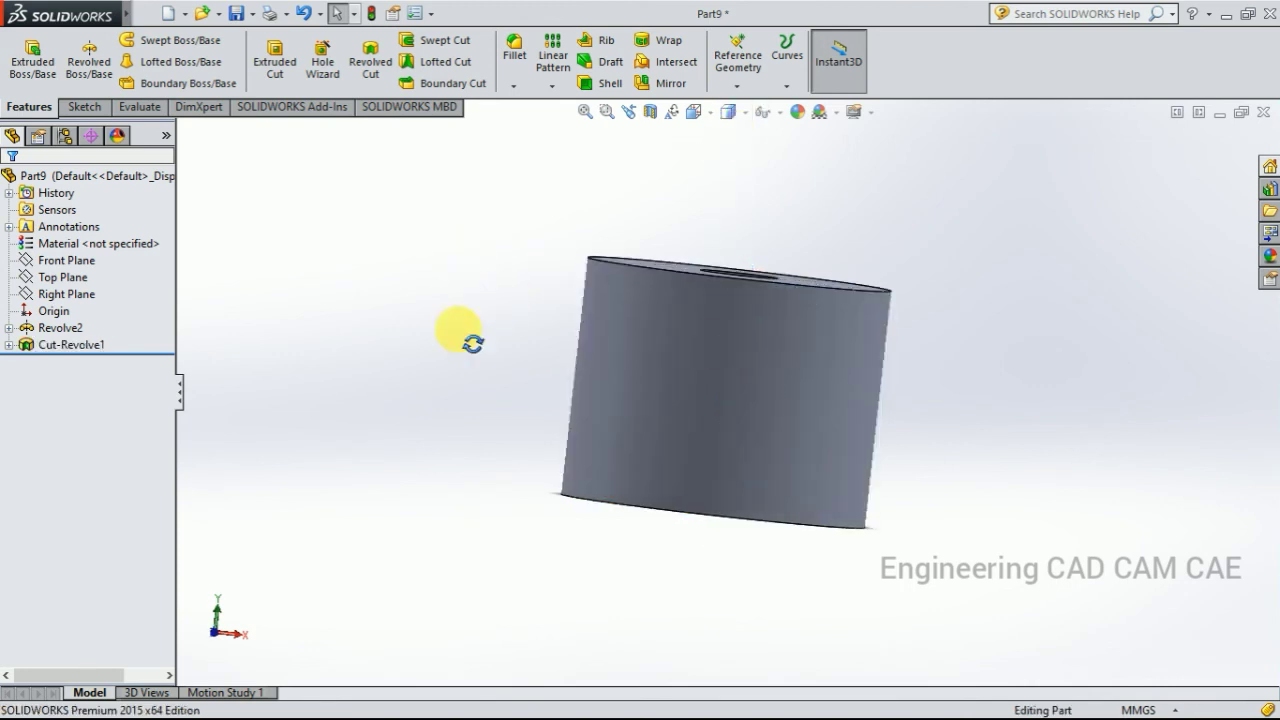
middle_click_drag(460, 332, 428, 354)
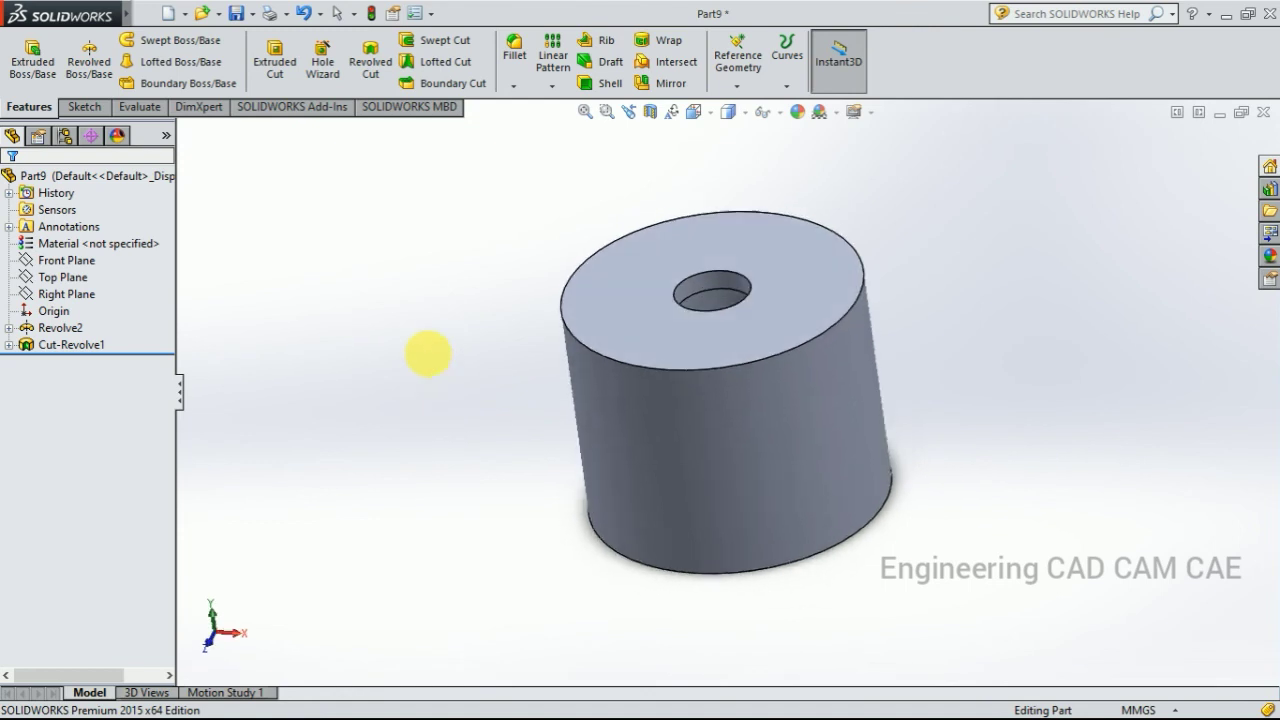
left_click(24, 329)
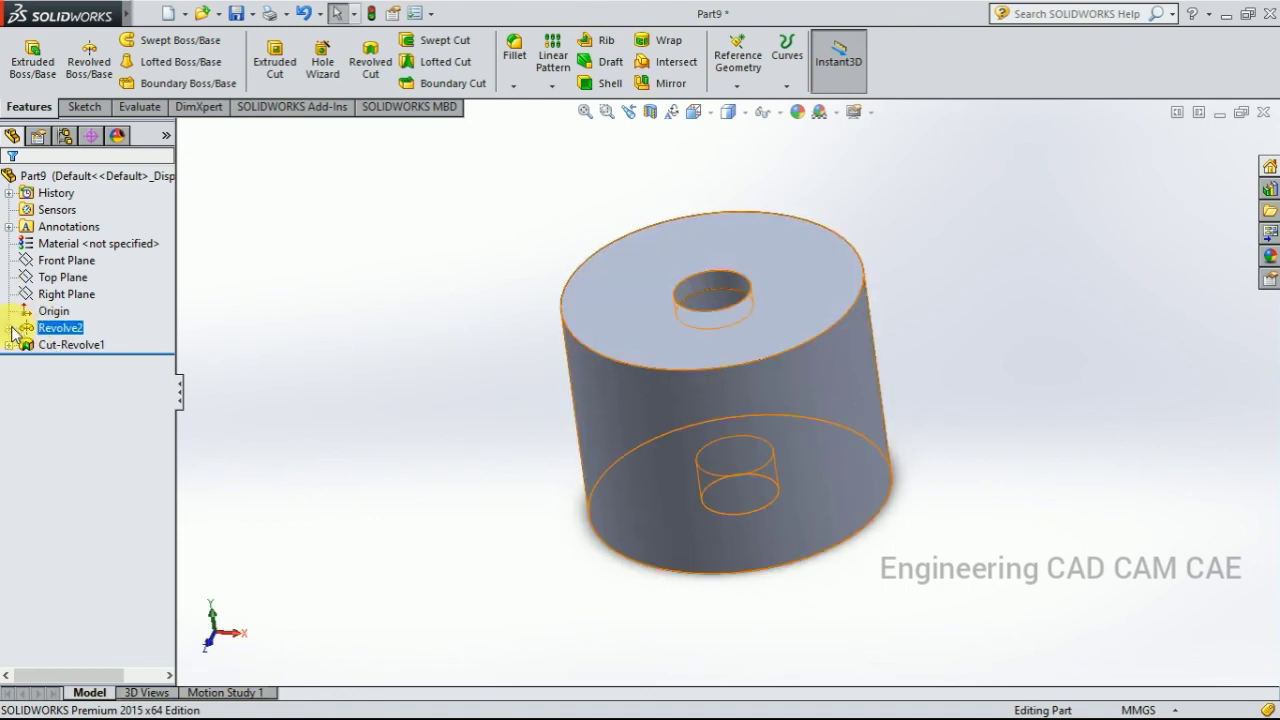
Edit Revolve2 and change its revolve angle to 180deg, leaving a half cylinder
right_click(52, 332)
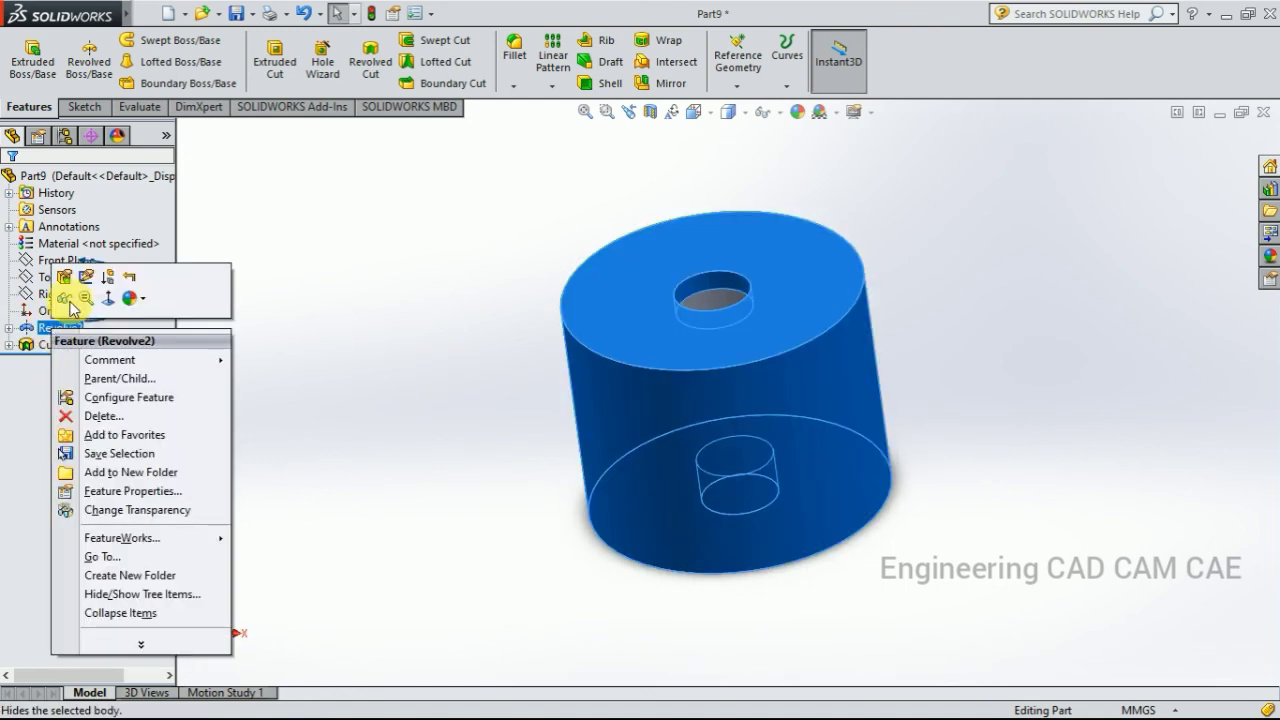
left_click(65, 279)
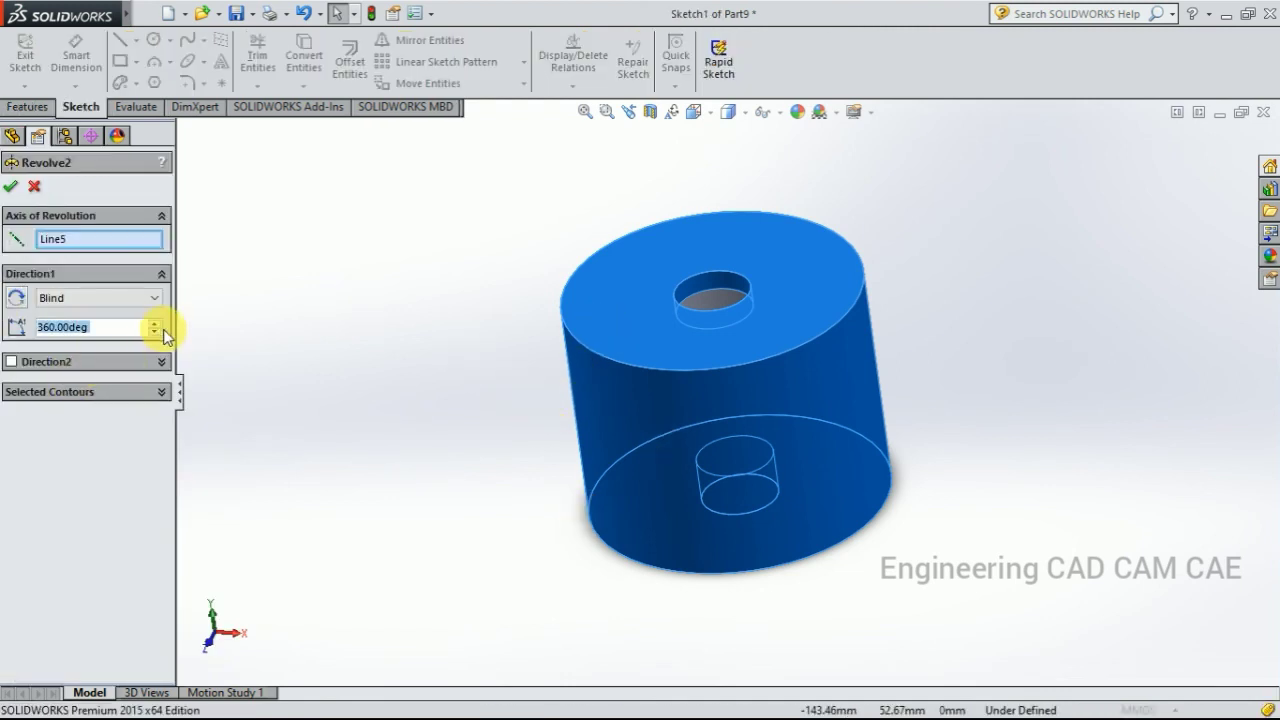
left_click(155, 336)
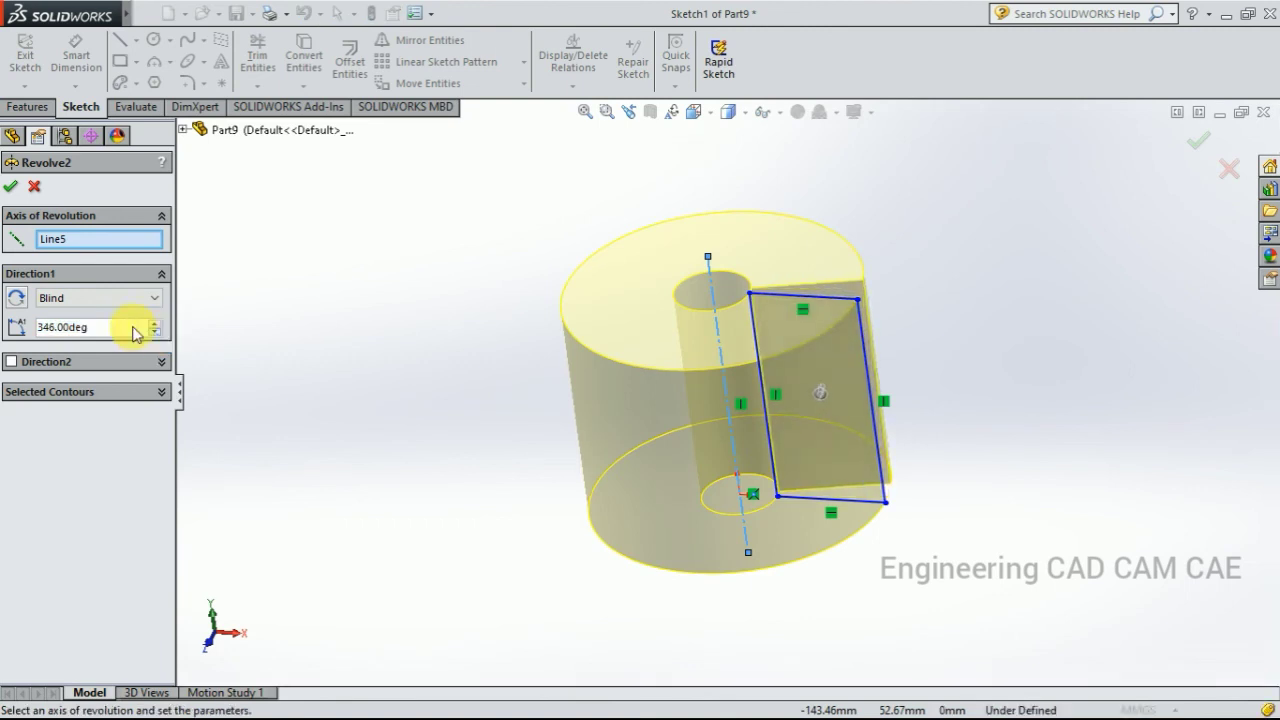
scroll(110, 331, "down", 1)
left_click(136, 325)
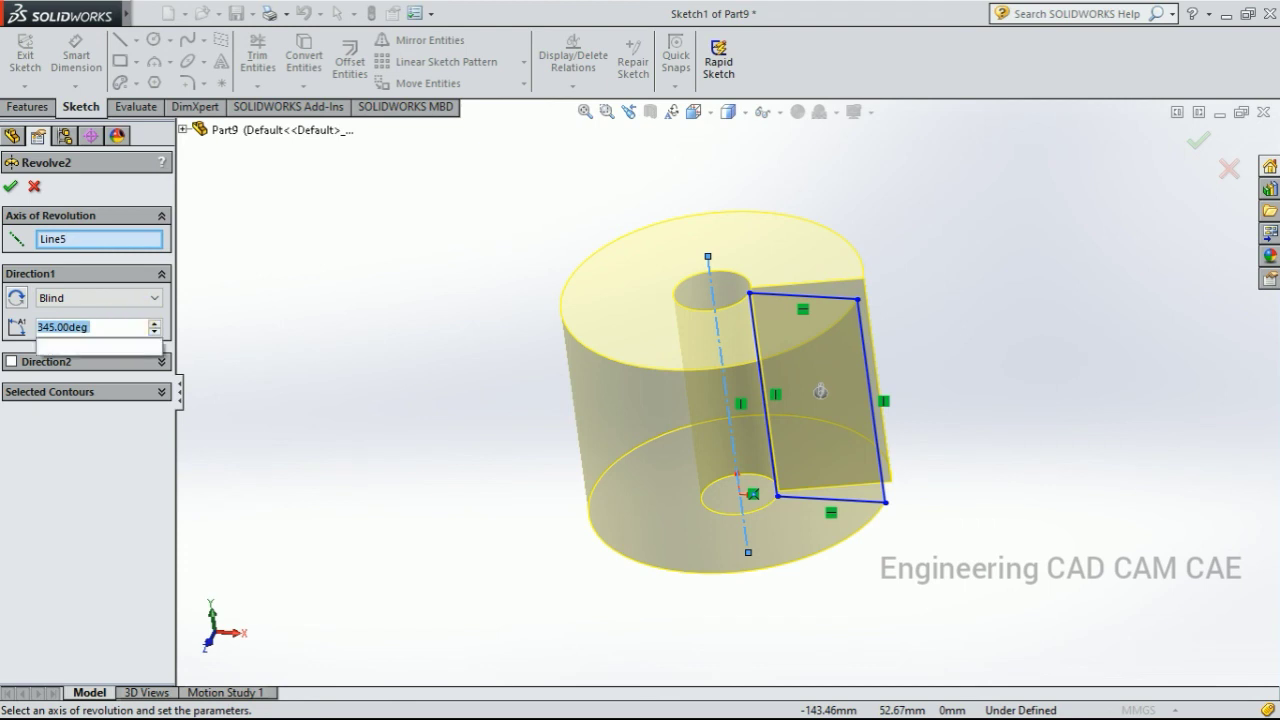
type("180deg")
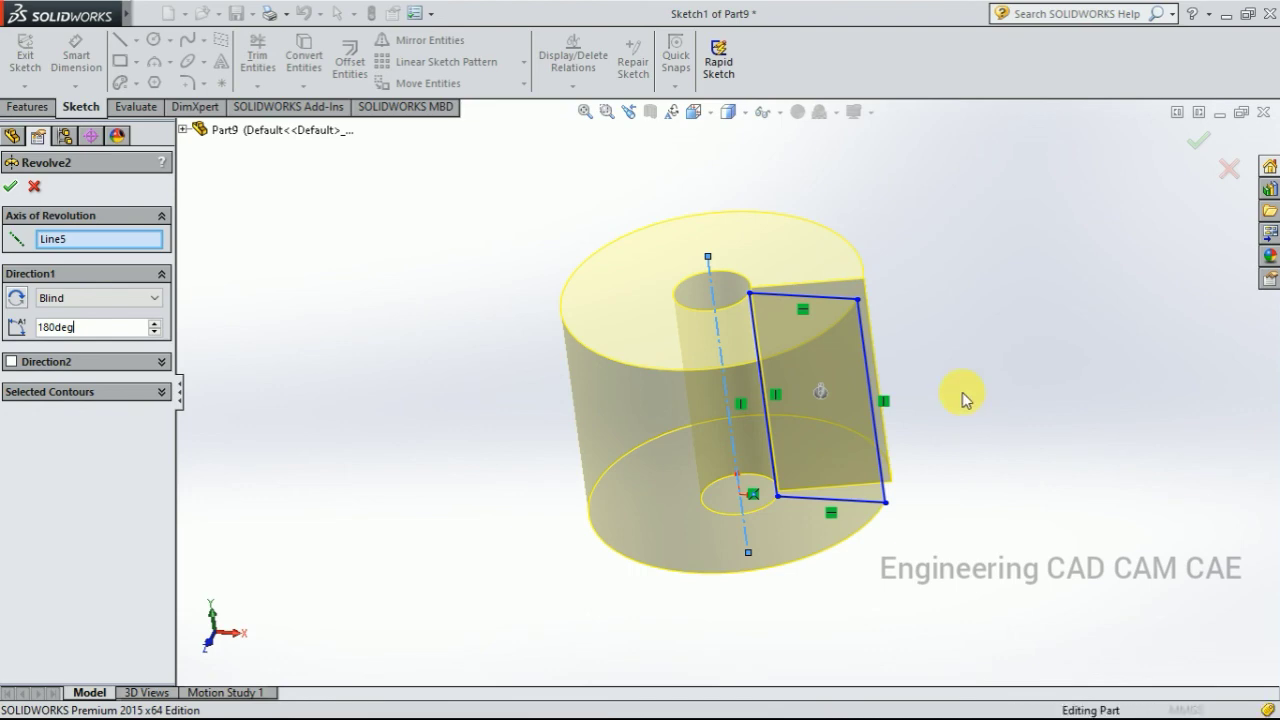
key("Return")
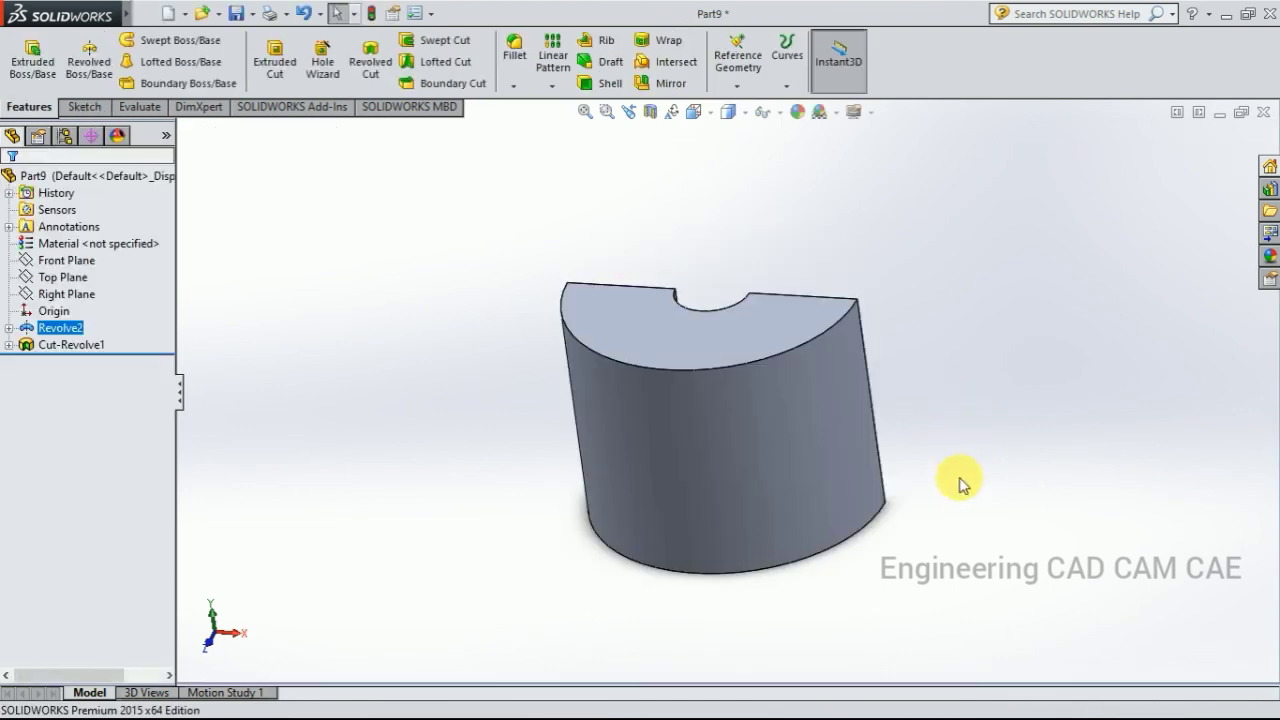
middle_click_drag(957, 471, 691, 566)
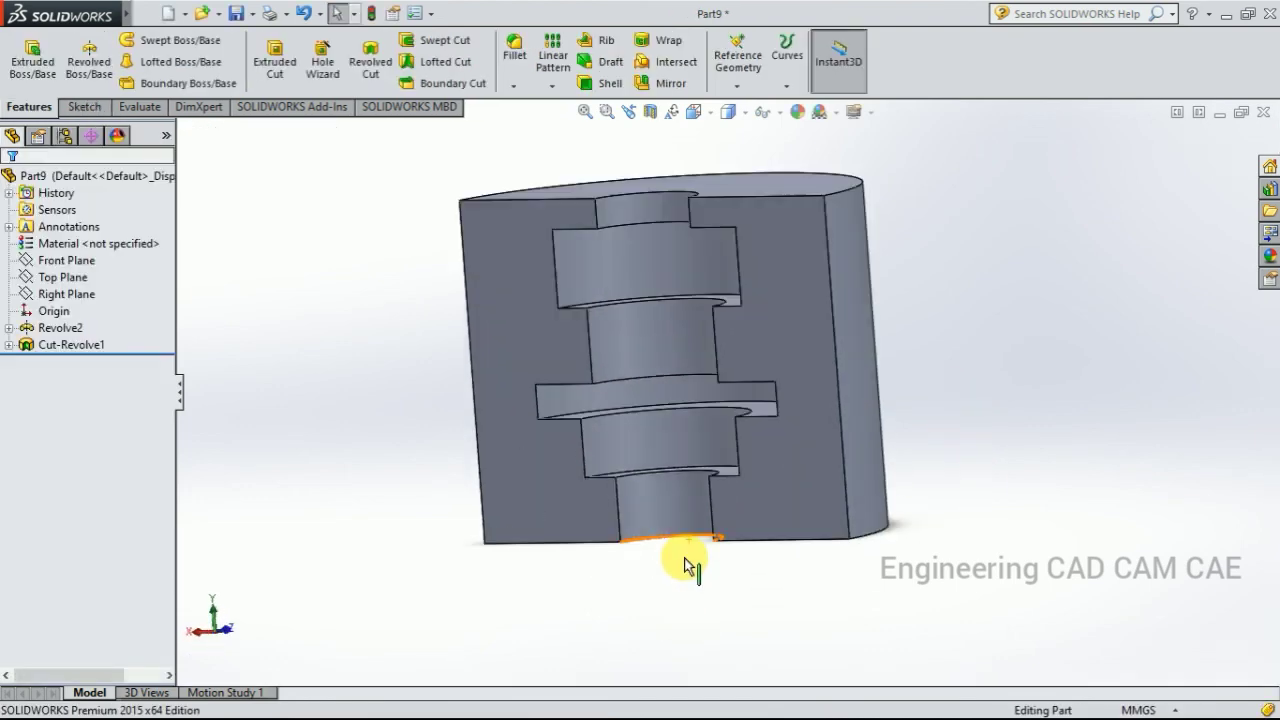
Orbit and zoom around the half cylinder, briefly selecting the flat section face to examine the stepped bore
scroll(787, 495, "down", 3)
left_click(800, 492)
middle_click_drag(800, 492, 749, 543)
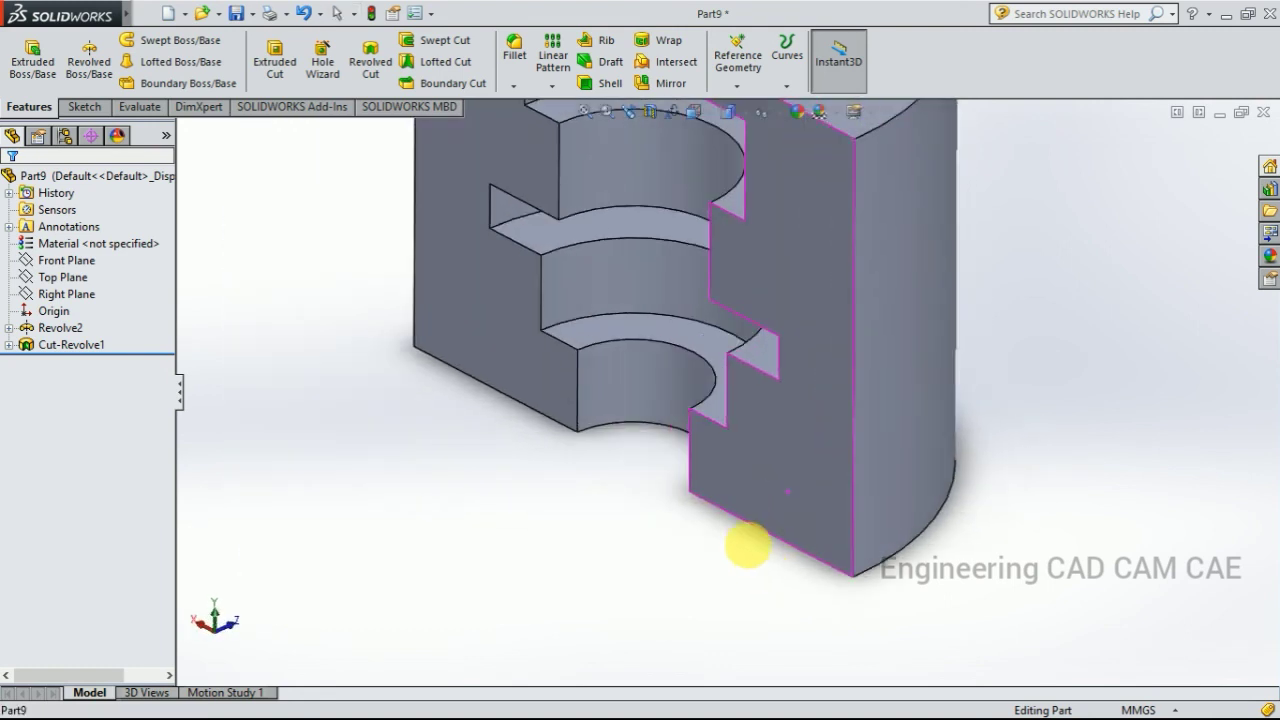
scroll(750, 543, "down", 3)
left_click(750, 543)
scroll(749, 543, "up", 5)
scroll(737, 371, "down", 2)
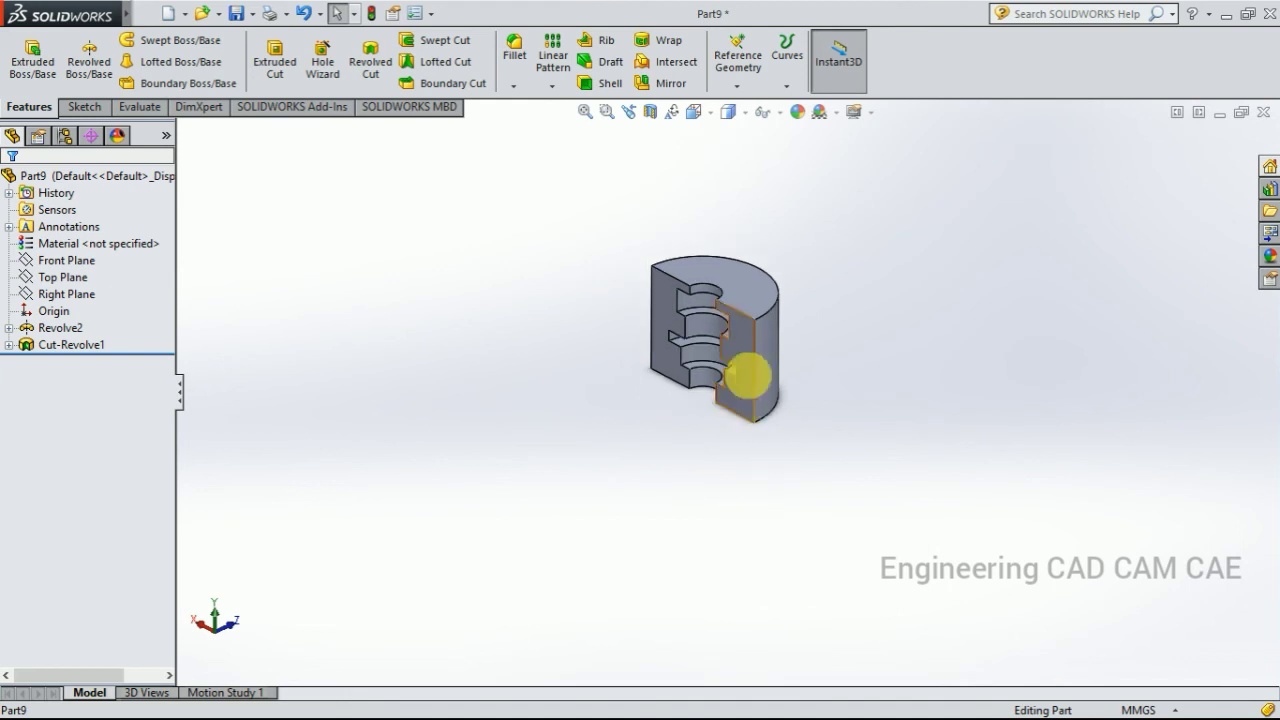
scroll(668, 133, "down", 3)
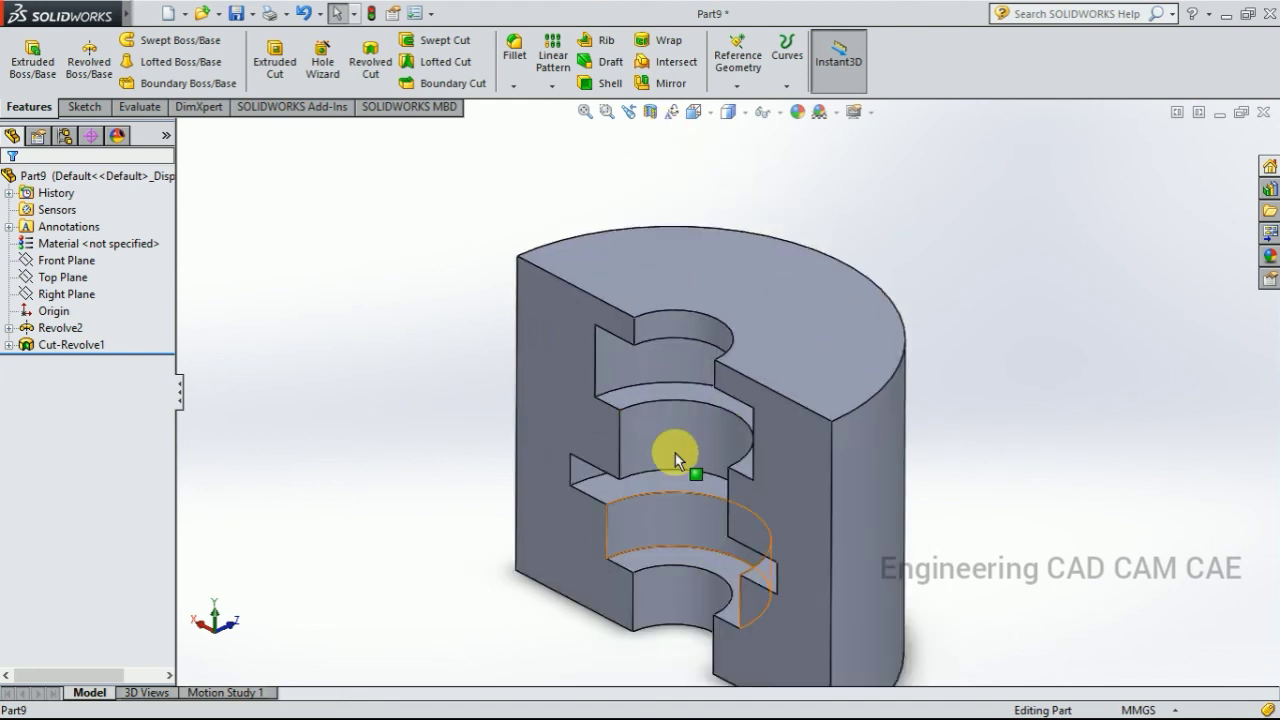
scroll(657, 393, "down", 2)
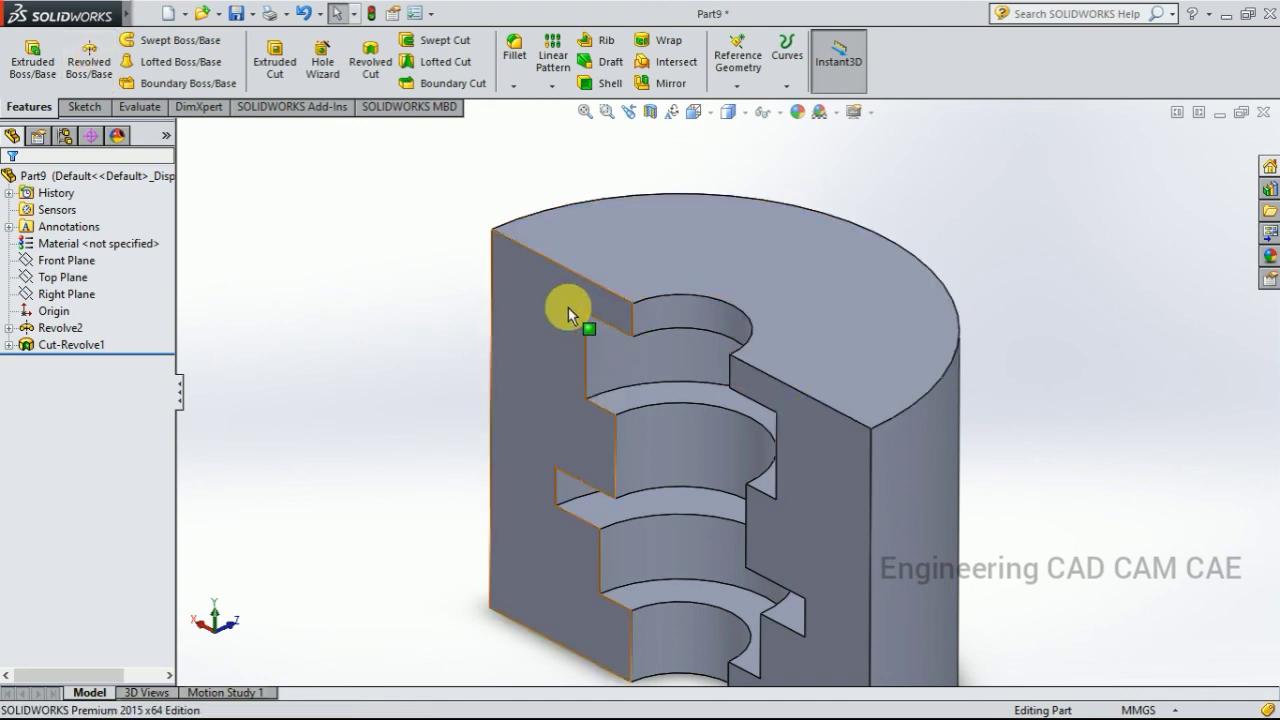
left_click(540, 287)
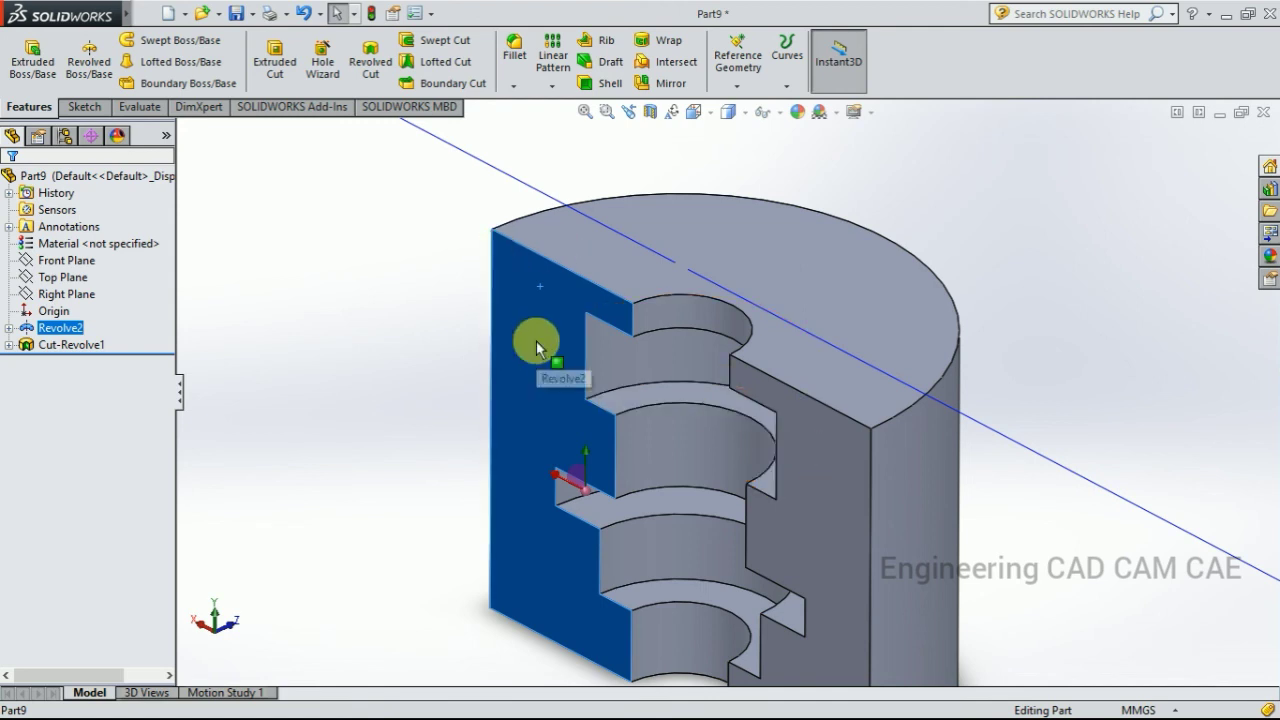
left_click(260, 243)
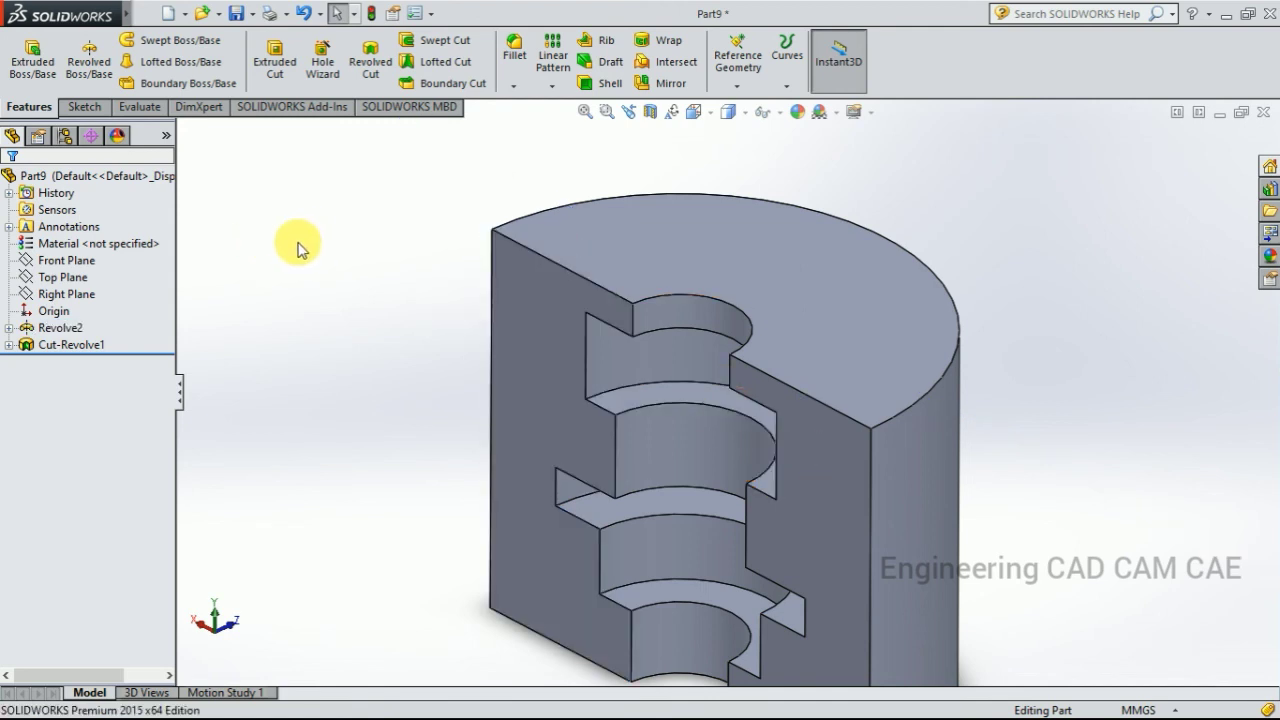
right_click(78, 345)
left_click(96, 297)
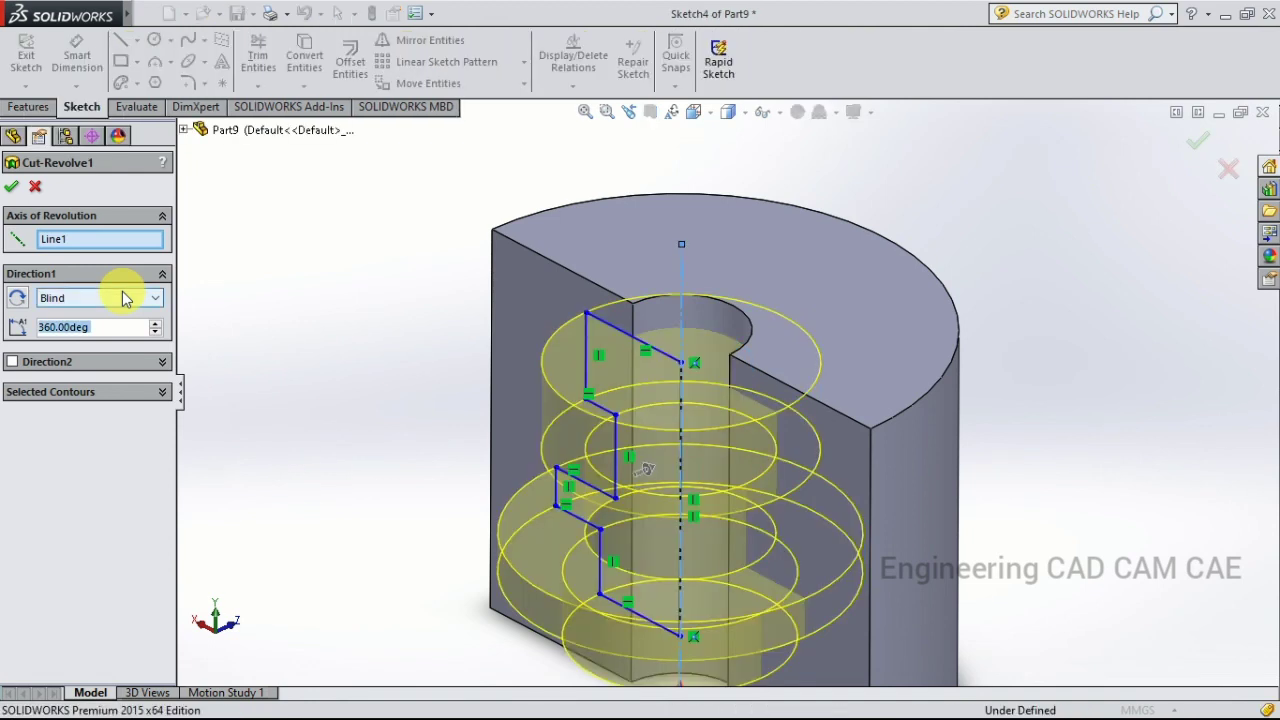
left_click(85, 367)
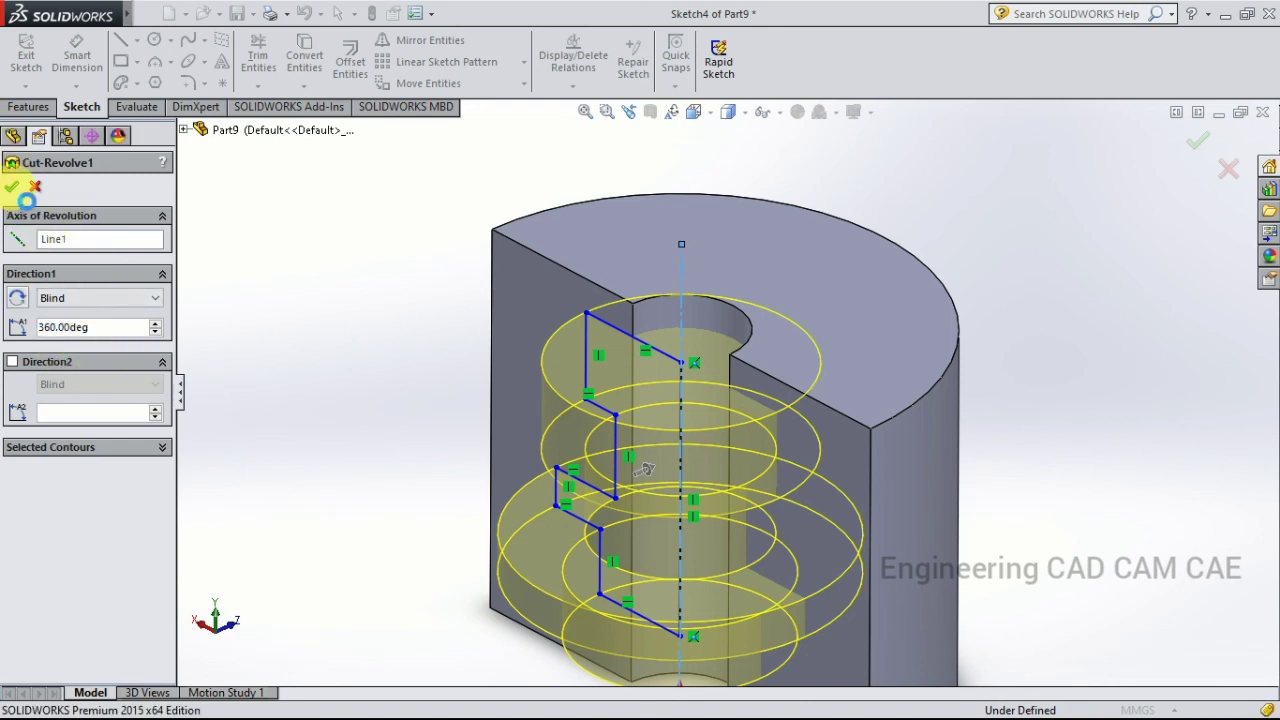
left_click(11, 187)
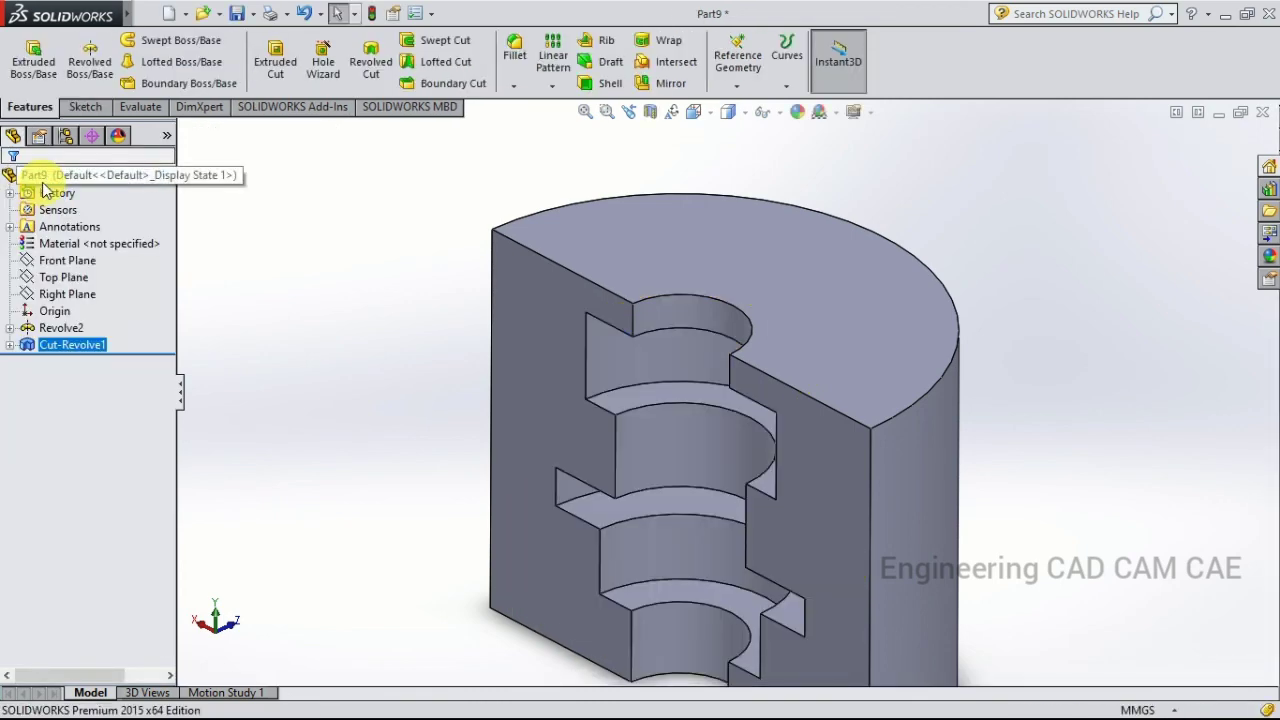
Display Part9 in Isometric orientation with Shaded With Edges style, nothing left selected
left_click(42, 182)
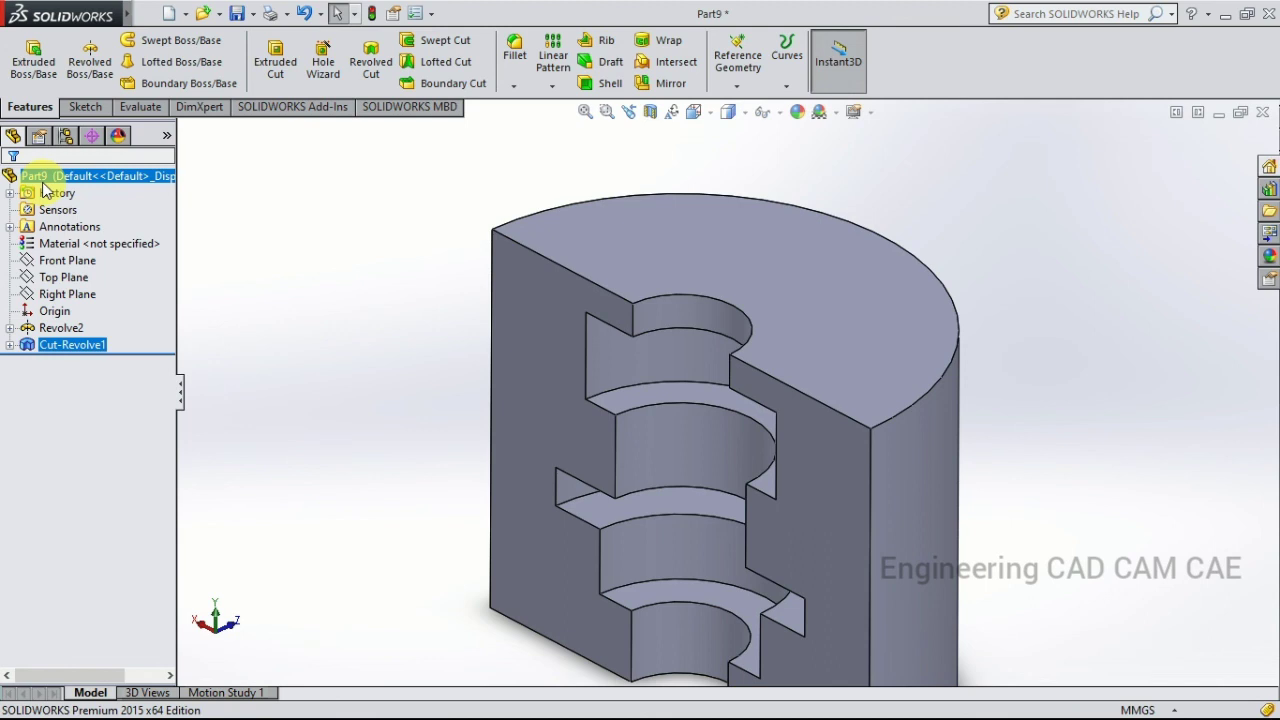
key("ctrl+7")
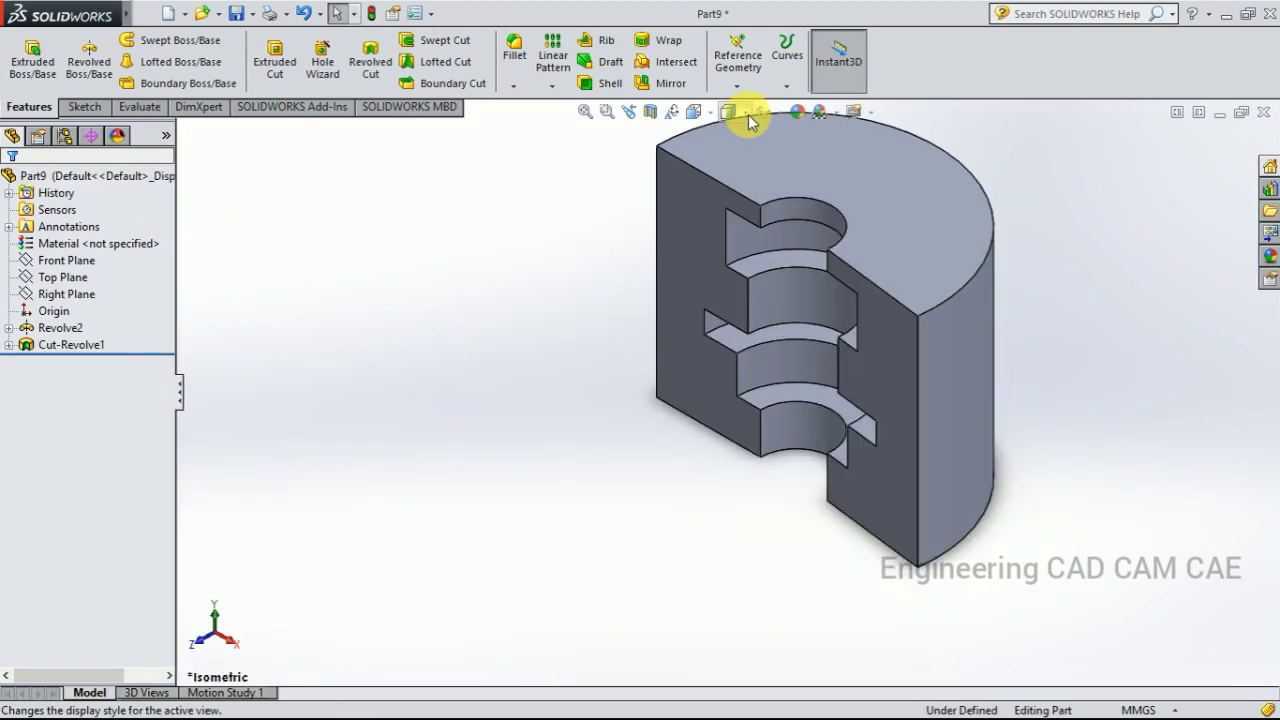
left_click(744, 114)
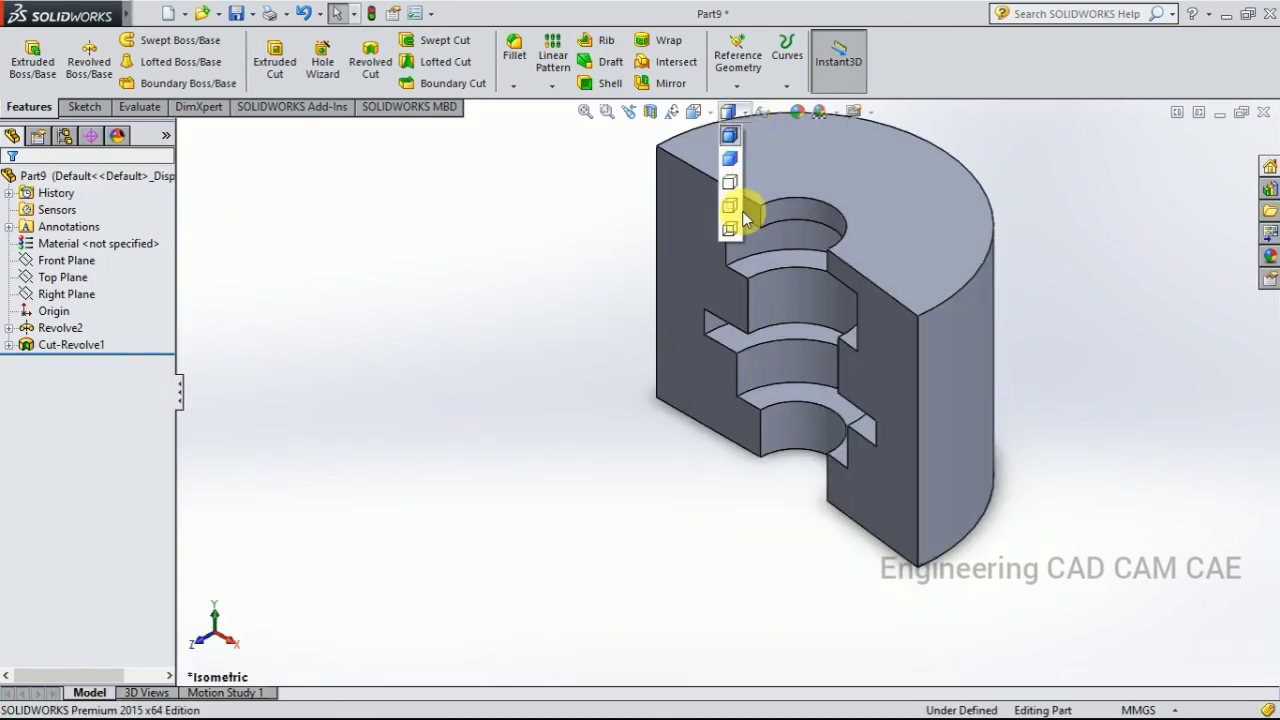
left_click(728, 136)
left_click(711, 110)
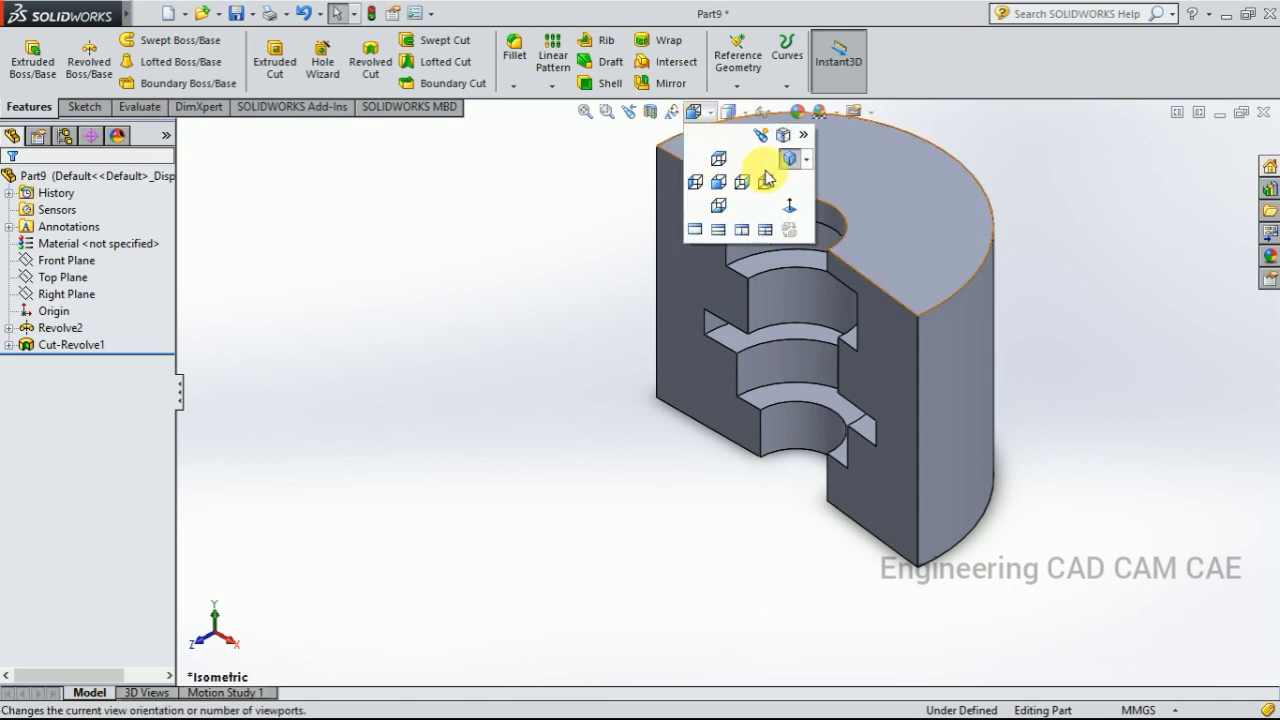
left_click(791, 155)
left_click(957, 403)
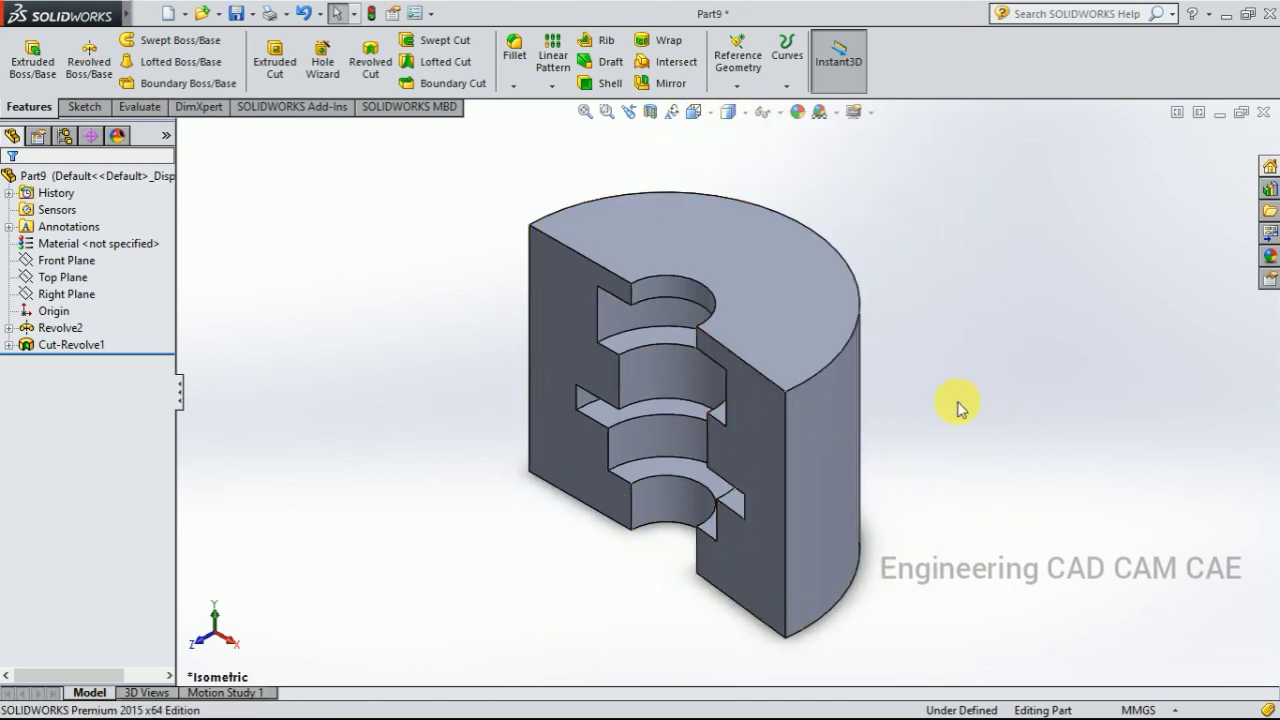